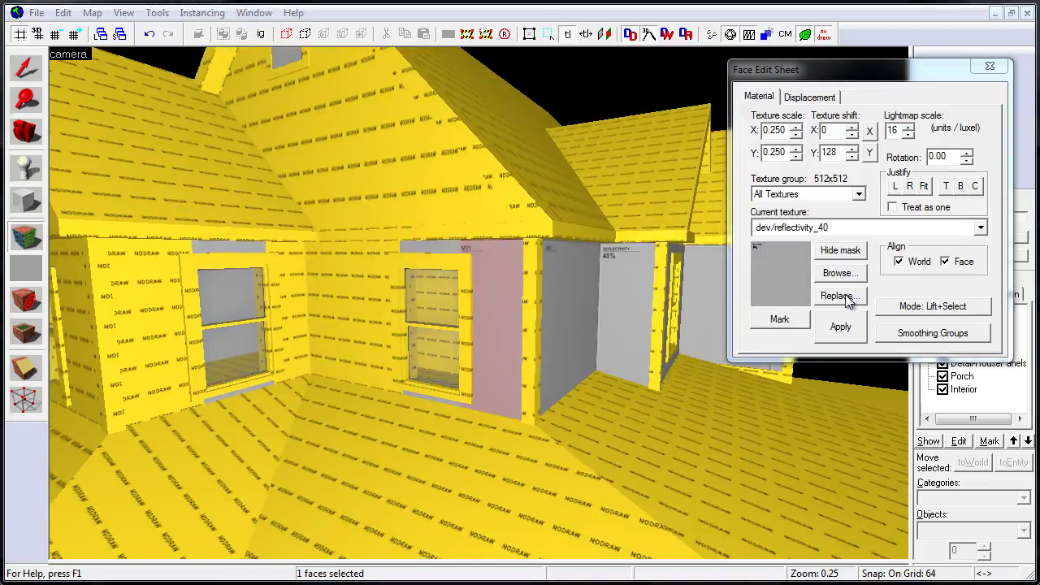
Step: Replace dev_measuregeneric01b and dev/reflectivity_40 with tools/toolsnodraw across the whole map
{"action": "left_click", "coordinate": [840, 297]}
{"action": "left_click", "coordinate": [894, 327]}
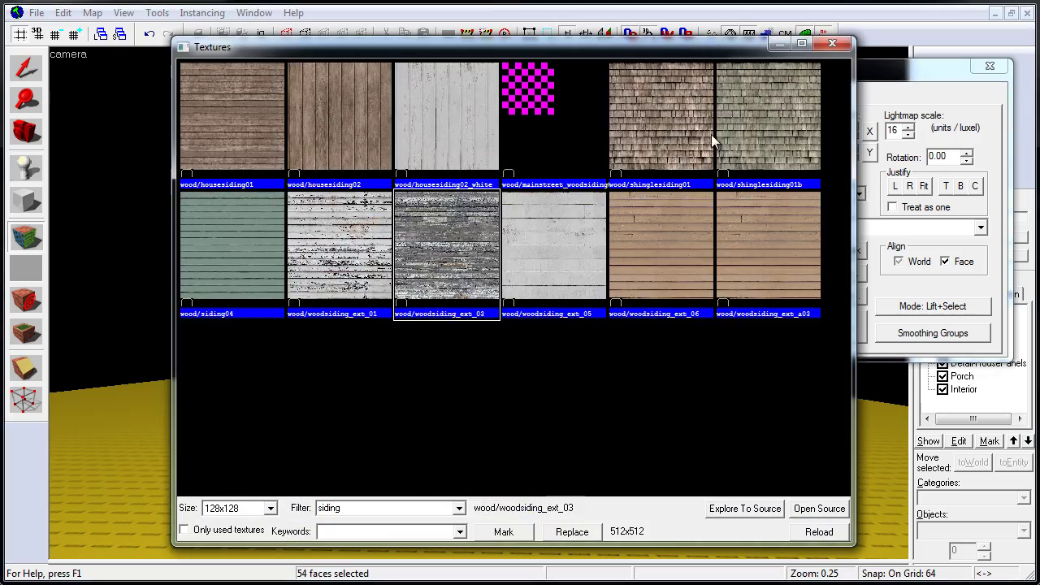
Step: Apply woodsiding_ext_01, then woodsiding_ext_03 at 0.25 scale to the exterior wall faces
{"action": "double_click", "coordinate": [340, 251]}
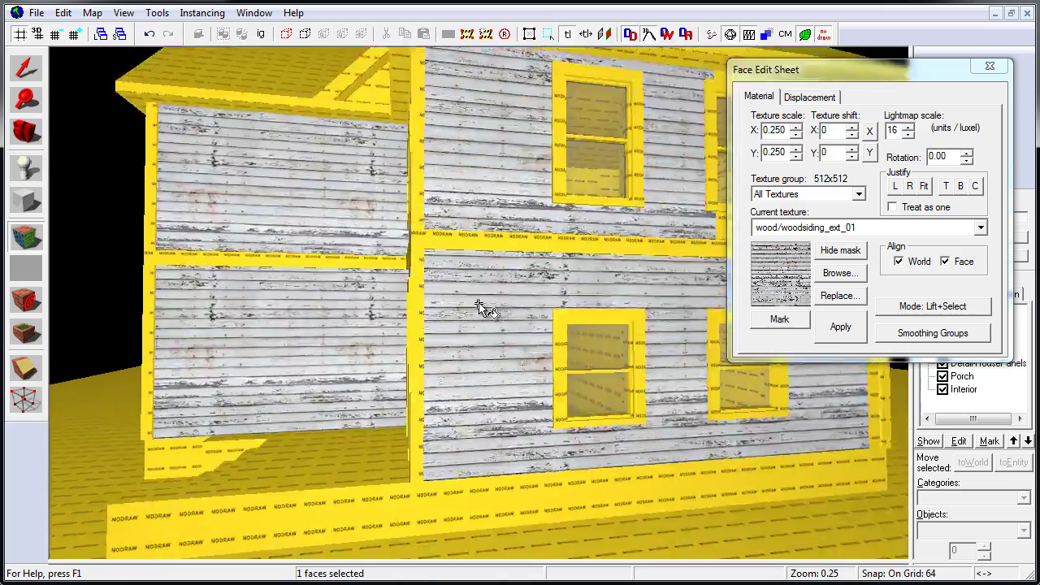
{"action": "left_click", "coordinate": [852, 154]}
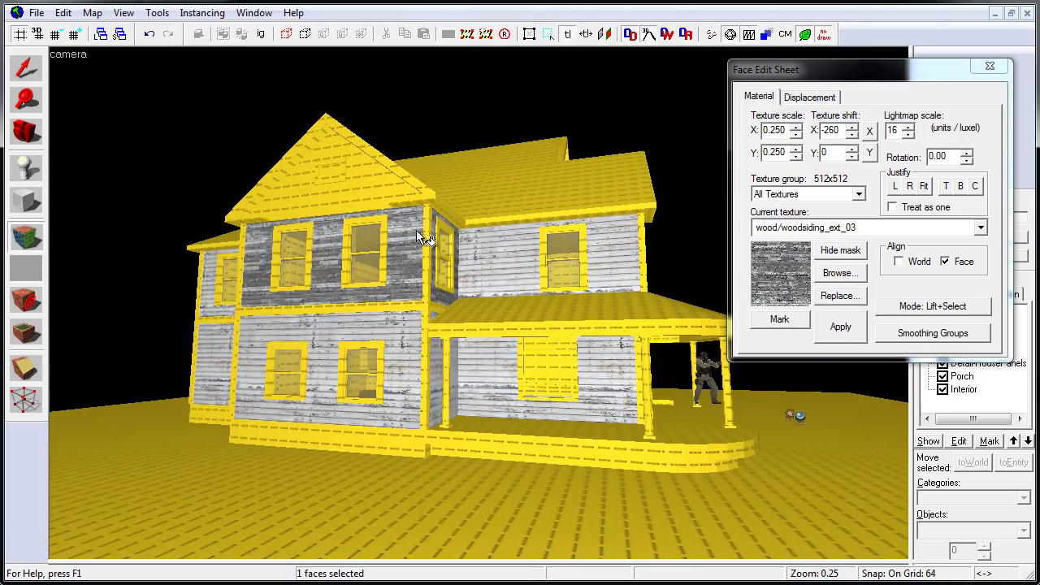
{"action": "key", "text": "Left"}
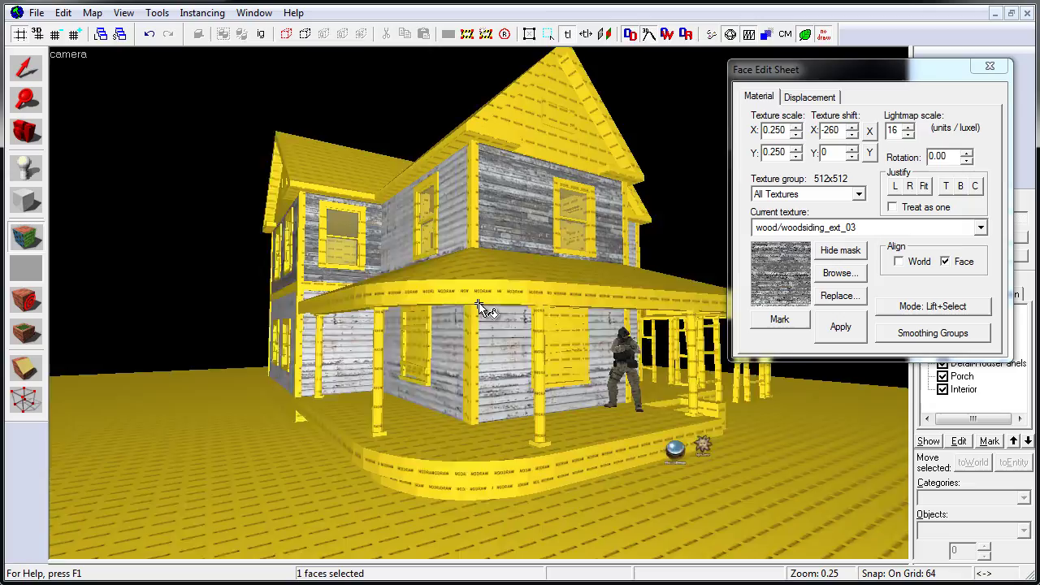
{"action": "key", "text": "w"}
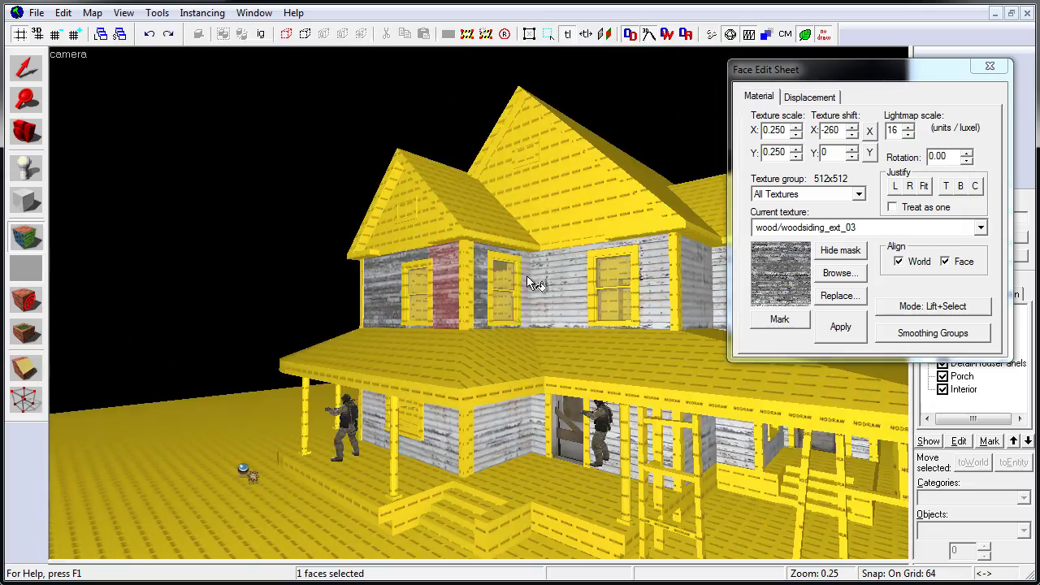
{"action": "key", "text": "d"}
{"action": "key", "text": "Left"}
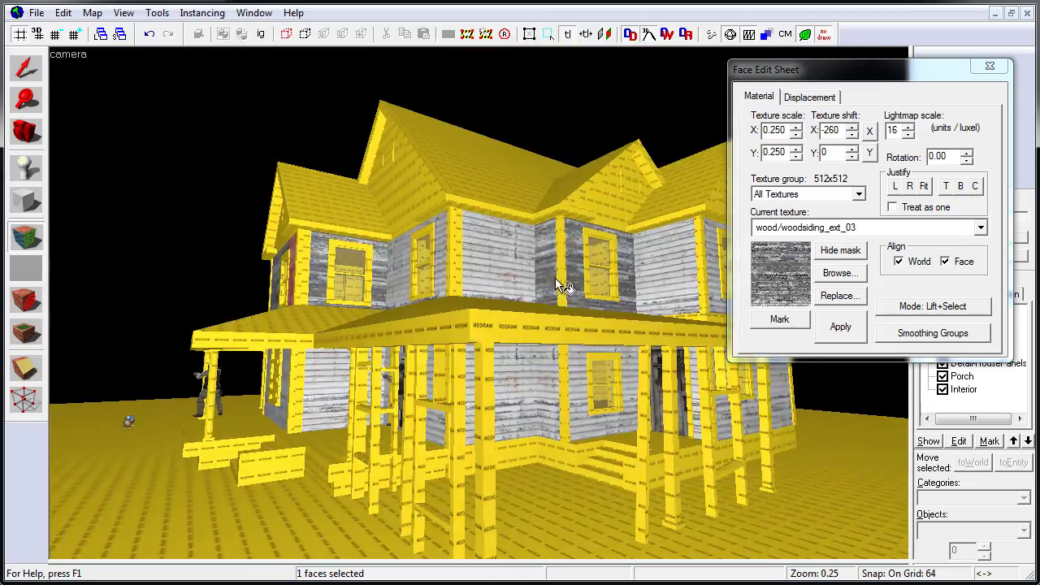
{"action": "key", "text": "w"}
{"action": "key", "text": "d"}
{"action": "key", "text": "Left"}
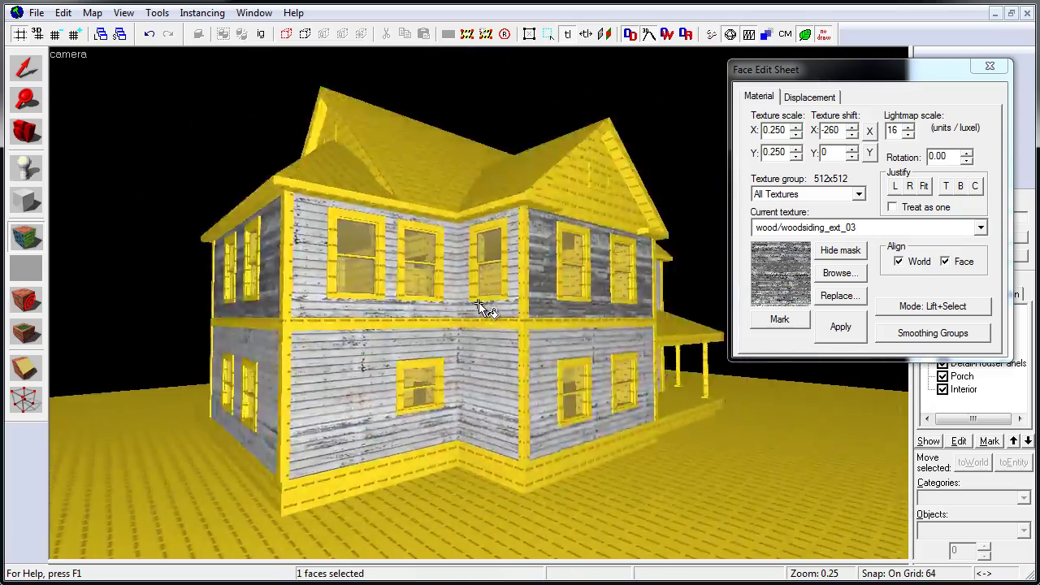
Step: Load wood/shinglesiding01b and apply it to the main roof face
{"action": "key", "text": "w"}
{"action": "key", "text": "s"}
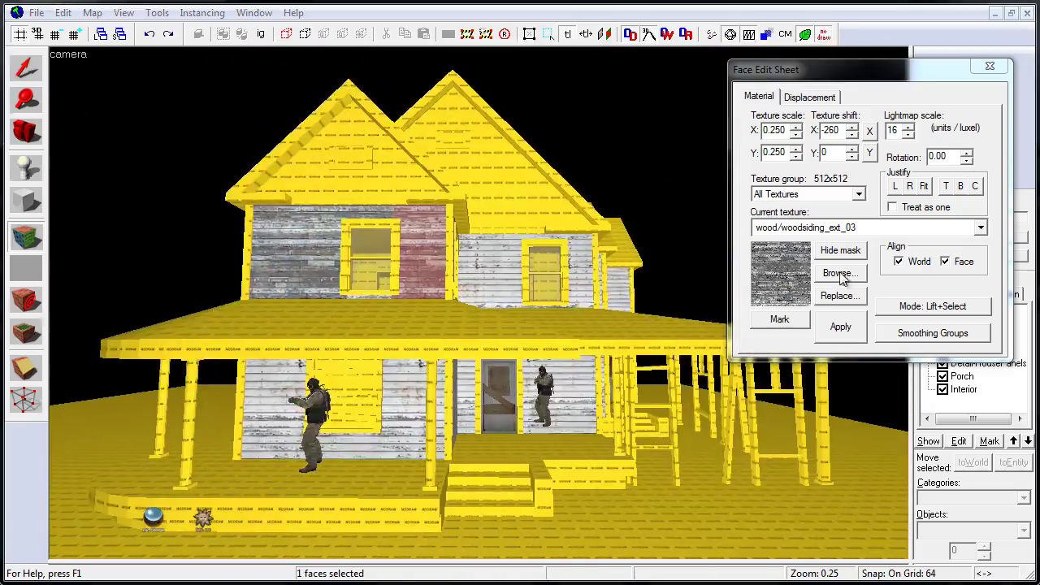
{"action": "left_click", "coordinate": [839, 273]}
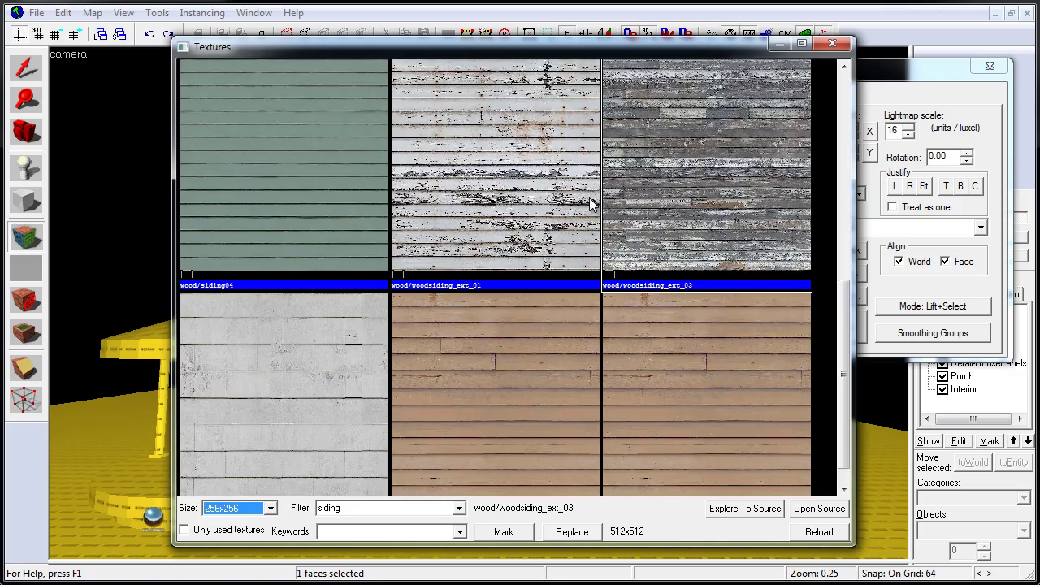
{"action": "scroll", "coordinate": [653, 348], "scroll_direction": "down", "scroll_amount": 5}
{"action": "double_click", "coordinate": [653, 348]}
{"action": "key", "text": "Down"}
{"action": "key", "text": "w"}
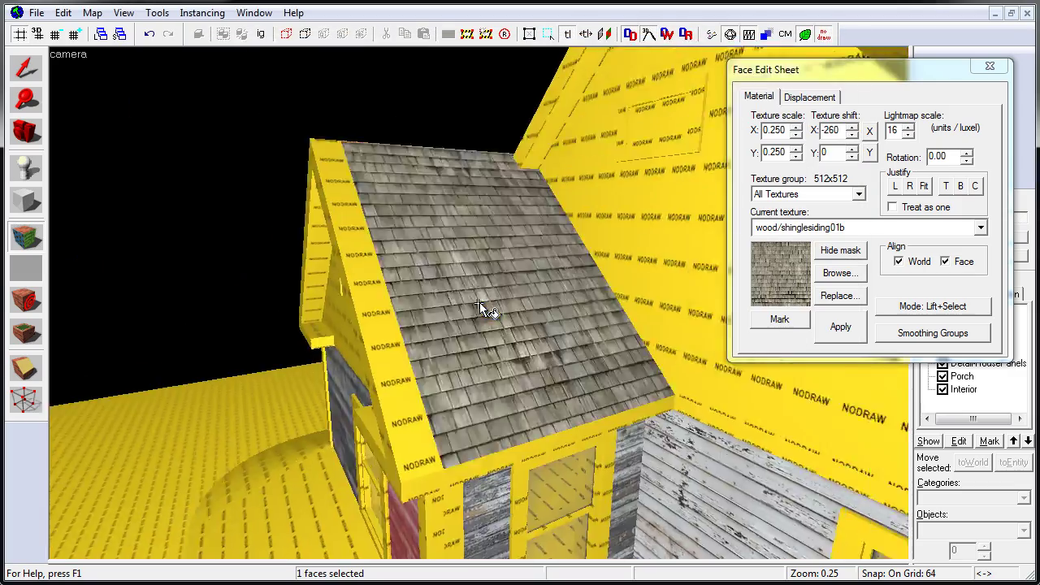
{"action": "key", "text": "s"}
{"action": "key", "text": "w"}
{"action": "left_click", "coordinate": [480, 308]}
Step: Shingle the remaining roof sides and the narrow roof strip with shinglesiding01b
{"action": "key", "text": "Down"}
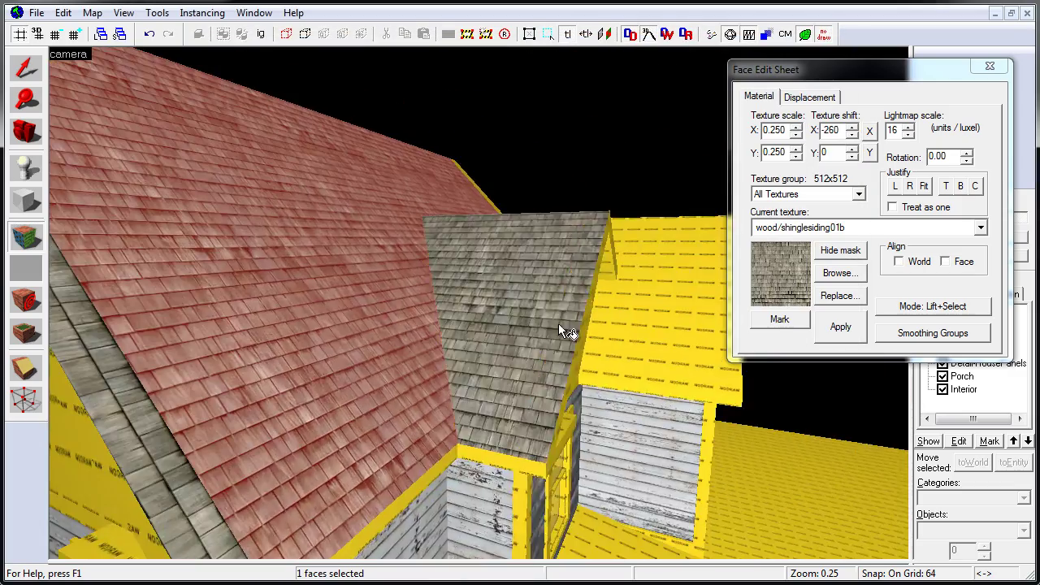
{"action": "key", "text": "s"}
{"action": "key", "text": "w"}
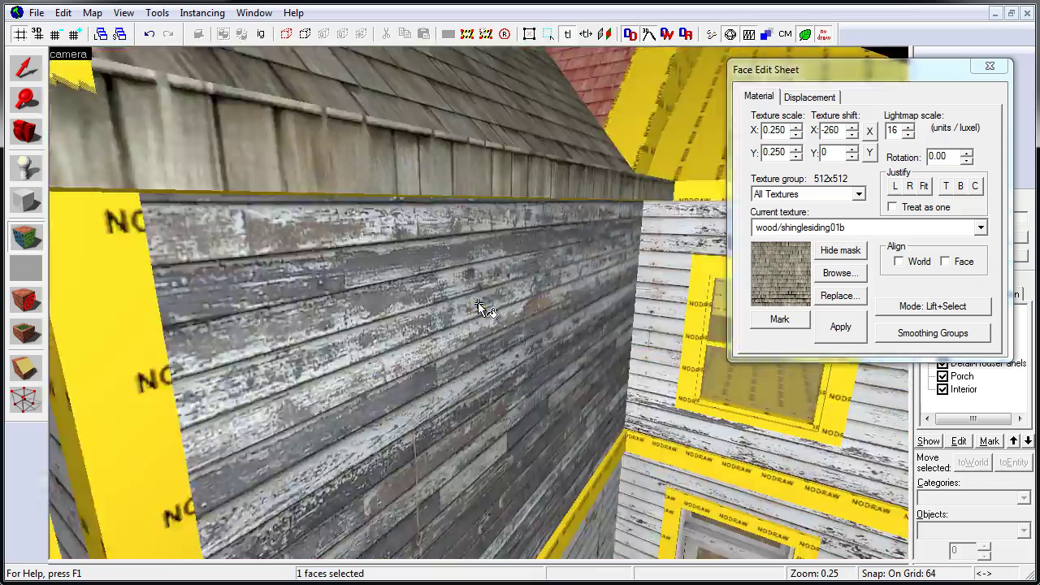
{"action": "key", "text": "shift+s"}
{"action": "key", "text": "s"}
{"action": "left_click", "coordinate": [525, 306]}
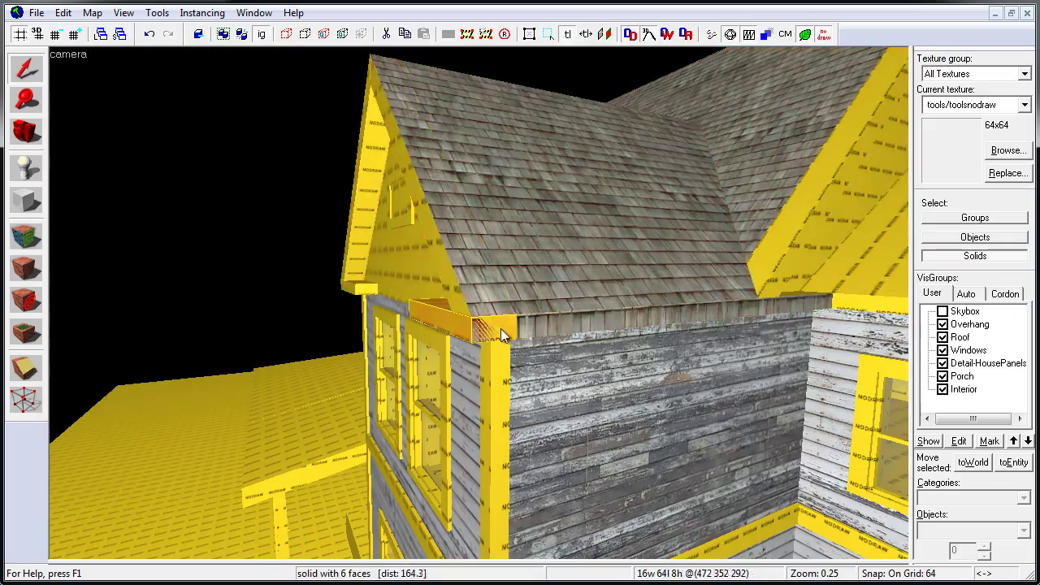
{"action": "key", "text": "shift+z"}
{"action": "scroll", "coordinate": [741, 183], "scroll_direction": "up", "scroll_amount": 10}
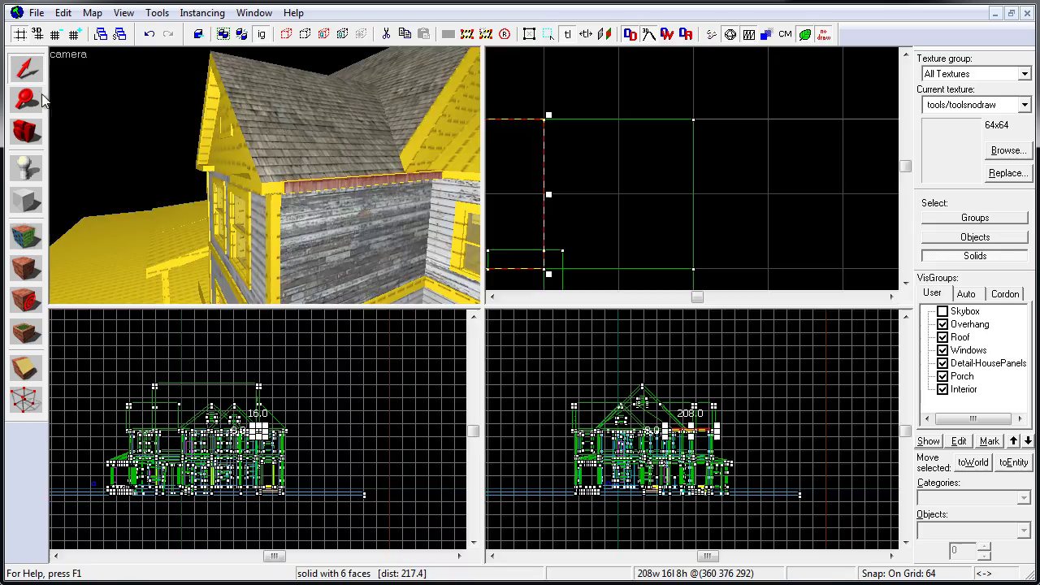
{"action": "key", "text": "shift+a"}
{"action": "key", "text": "shift+z"}
{"action": "left_click", "coordinate": [479, 303]}
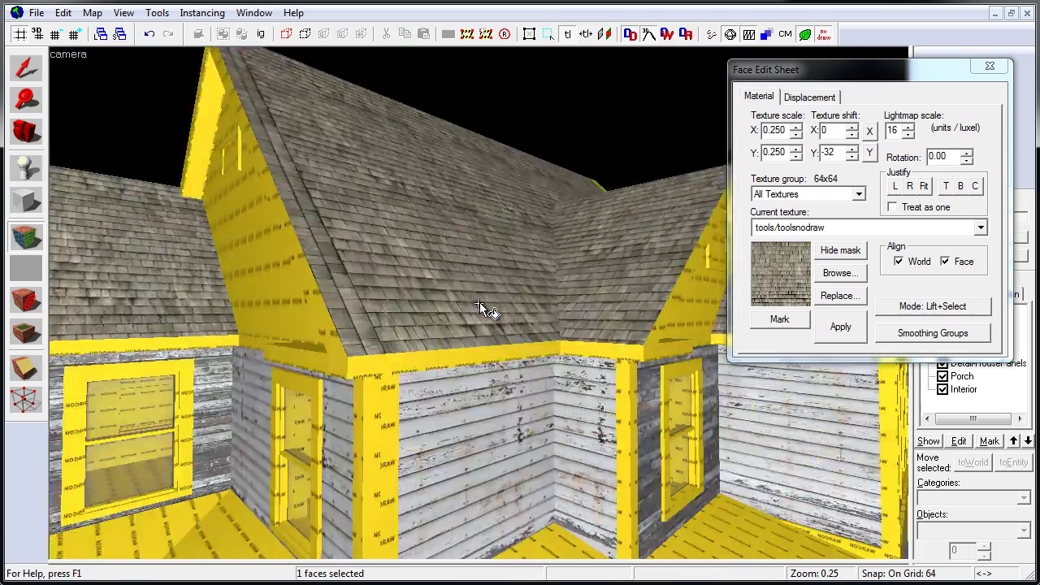
{"action": "left_click", "coordinate": [395, 303]}
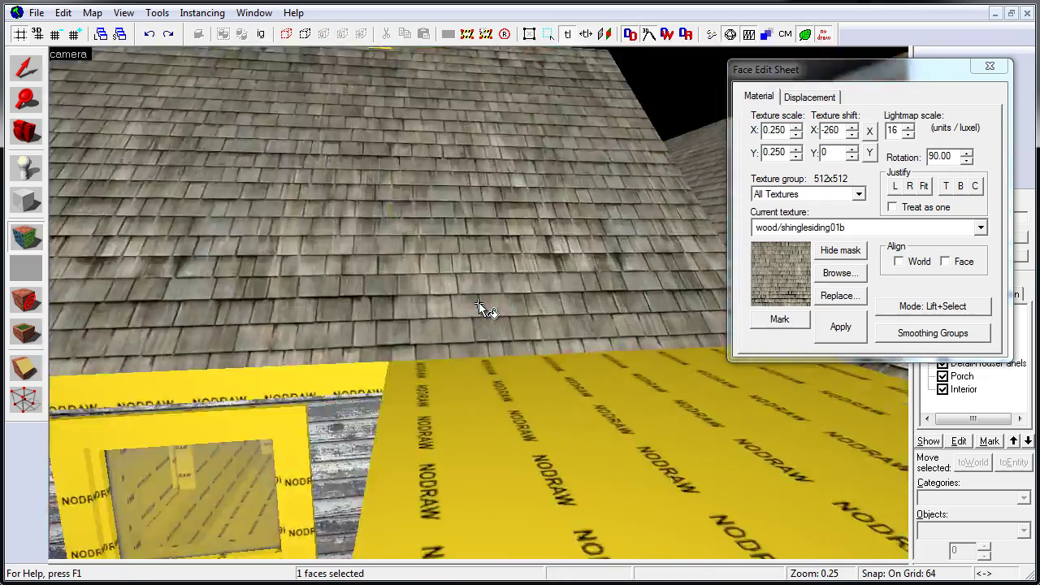
{"action": "left_click", "coordinate": [479, 302]}
Step: Adjust the narrow strip's horizontal and vertical texture shift so its shingles line up with the neighbouring face
{"action": "left_click", "coordinate": [853, 151]}
{"action": "left_click", "coordinate": [852, 134]}
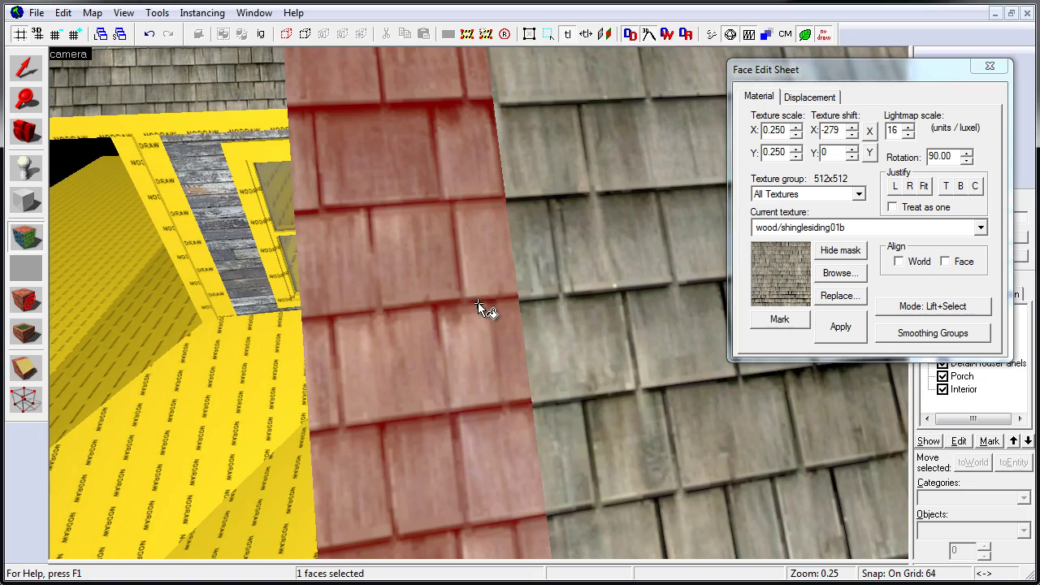
{"action": "left_click", "coordinate": [852, 156]}
{"action": "left_click", "coordinate": [852, 156]}
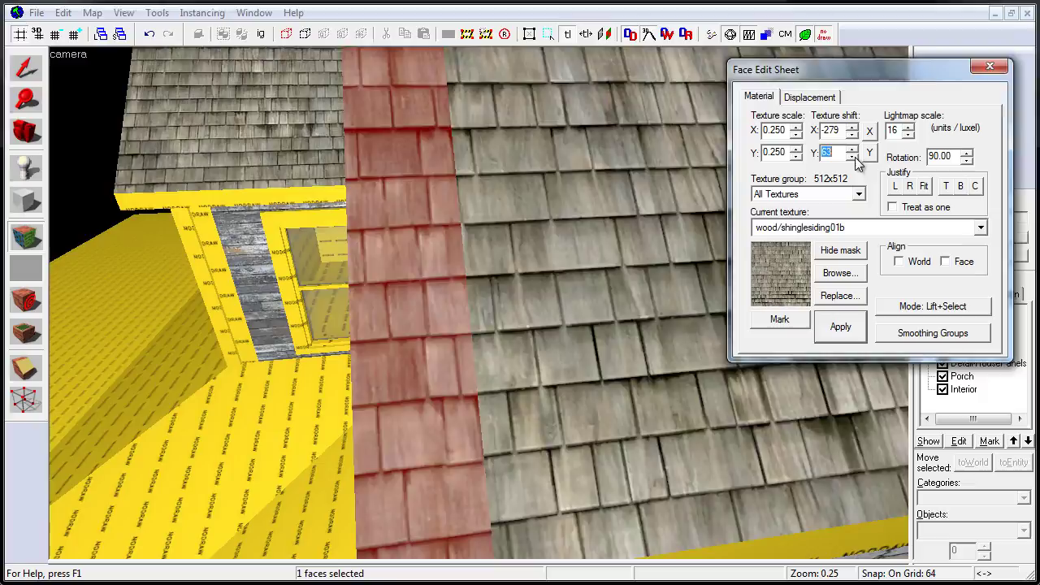
{"action": "key", "text": "s"}
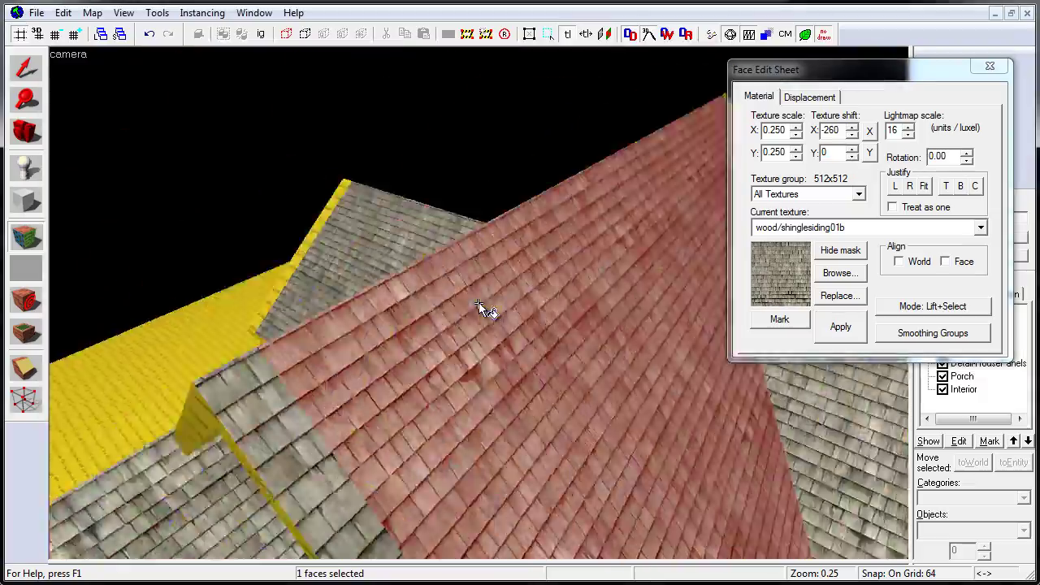
{"action": "key", "text": "w"}
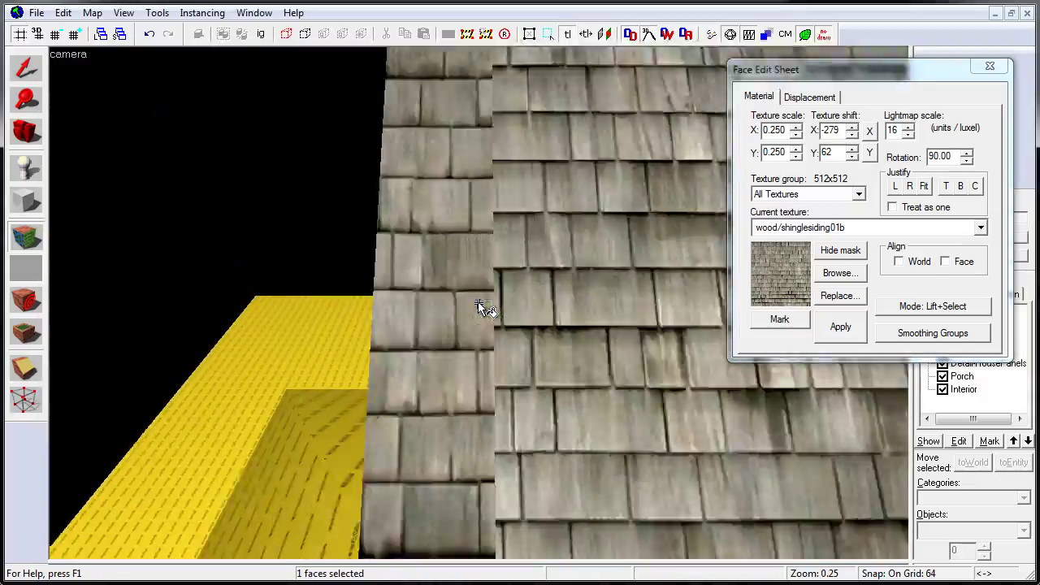
{"action": "left_click", "coordinate": [852, 156]}
{"action": "left_click", "coordinate": [631, 158]}
{"action": "key", "text": "s"}
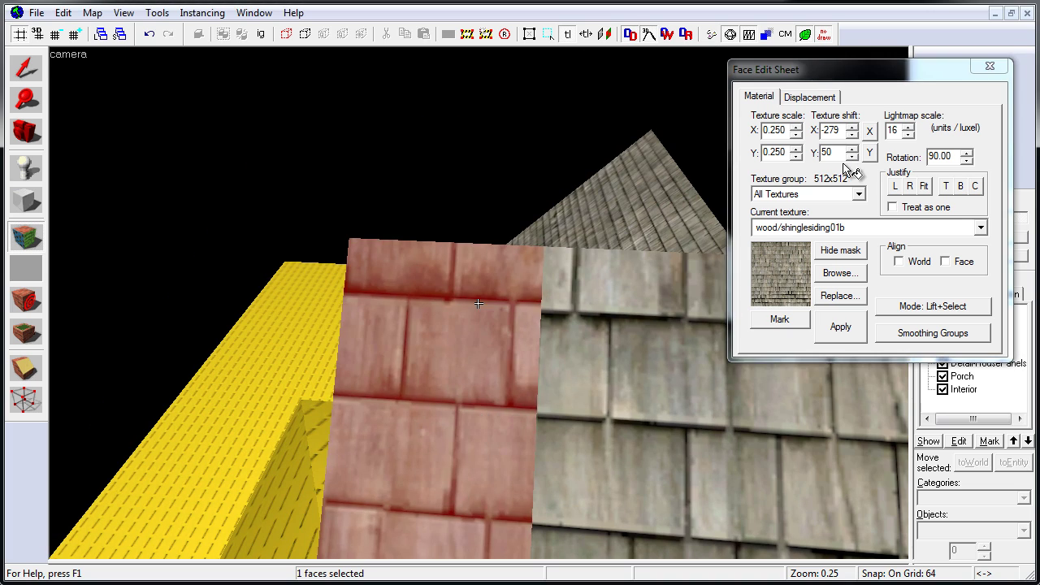
{"action": "left_click", "coordinate": [853, 152]}
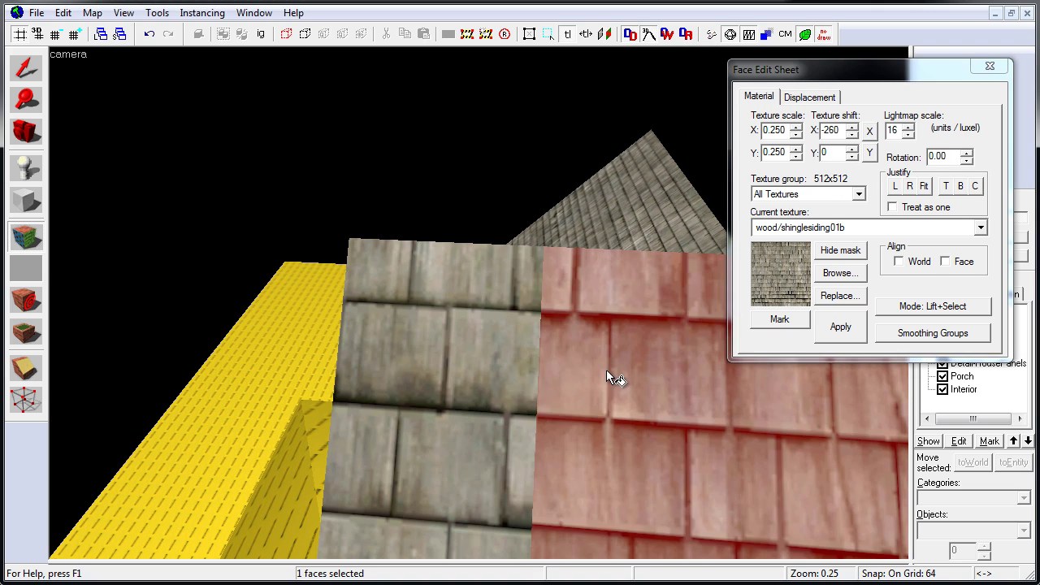
{"action": "left_click", "coordinate": [852, 135]}
{"action": "left_click", "coordinate": [583, 409]}
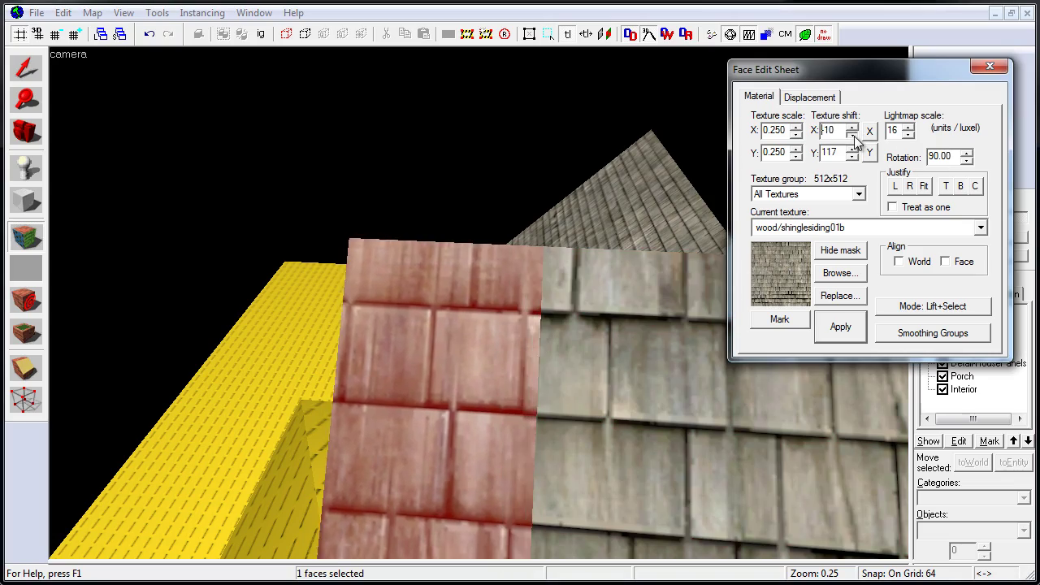
Step: Fly around the house to review the shingled roof
{"action": "key", "text": "Up"}
{"action": "key", "text": "Up"}
{"action": "key", "text": "Up"}
{"action": "key", "text": "Up"}
{"action": "key", "text": "Up"}
{"action": "key", "text": "Up"}
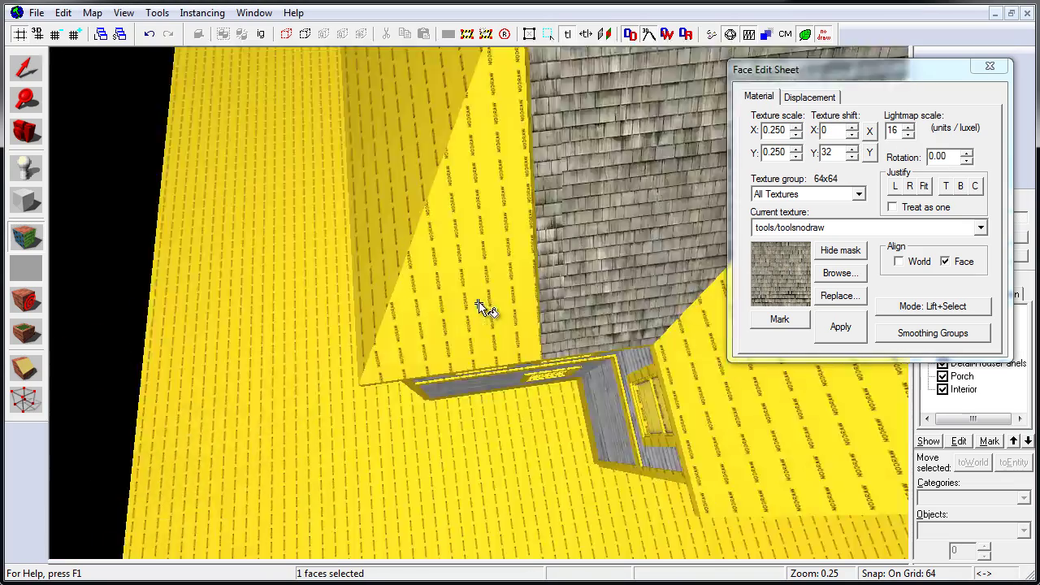
{"action": "key", "text": "Up"}
{"action": "key", "text": "Up"}
{"action": "key", "text": "Up"}
{"action": "key", "text": "Up"}
{"action": "key", "text": "Up"}
{"action": "key", "text": "Up"}
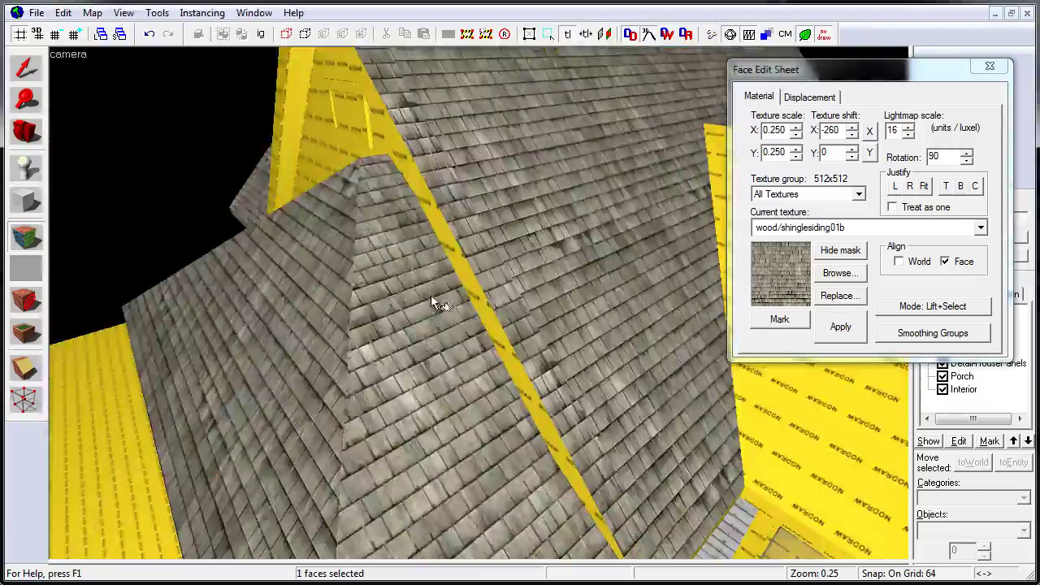
{"action": "key", "text": "Up"}
{"action": "key", "text": "Up"}
{"action": "key", "text": "Up"}
{"action": "key", "text": "Up"}
{"action": "key", "text": "Up"}
{"action": "key", "text": "Up"}
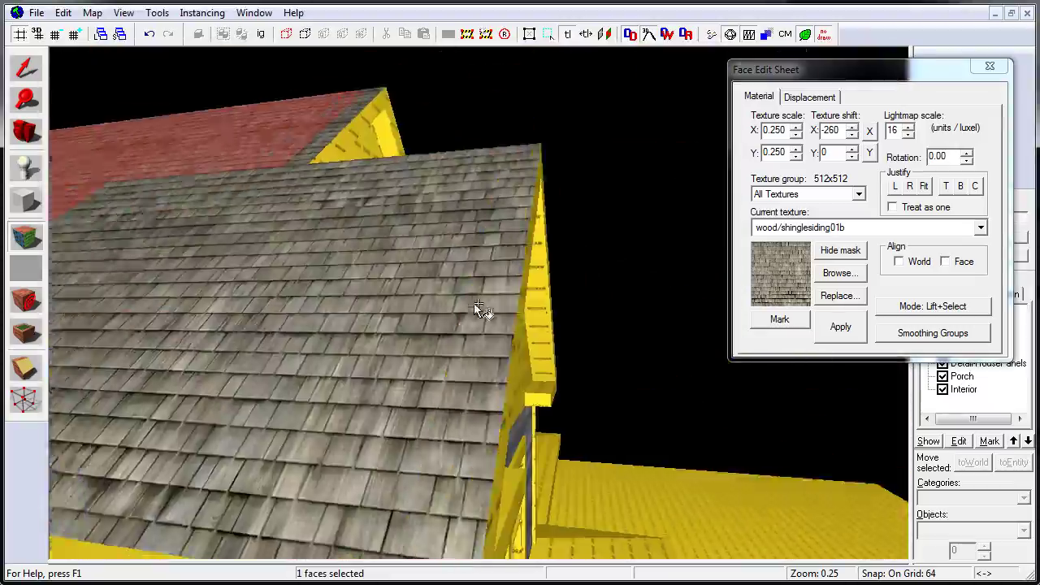
{"action": "key", "text": "Up"}
{"action": "key", "text": "Up"}
{"action": "key", "text": "Up"}
{"action": "key", "text": "Up"}
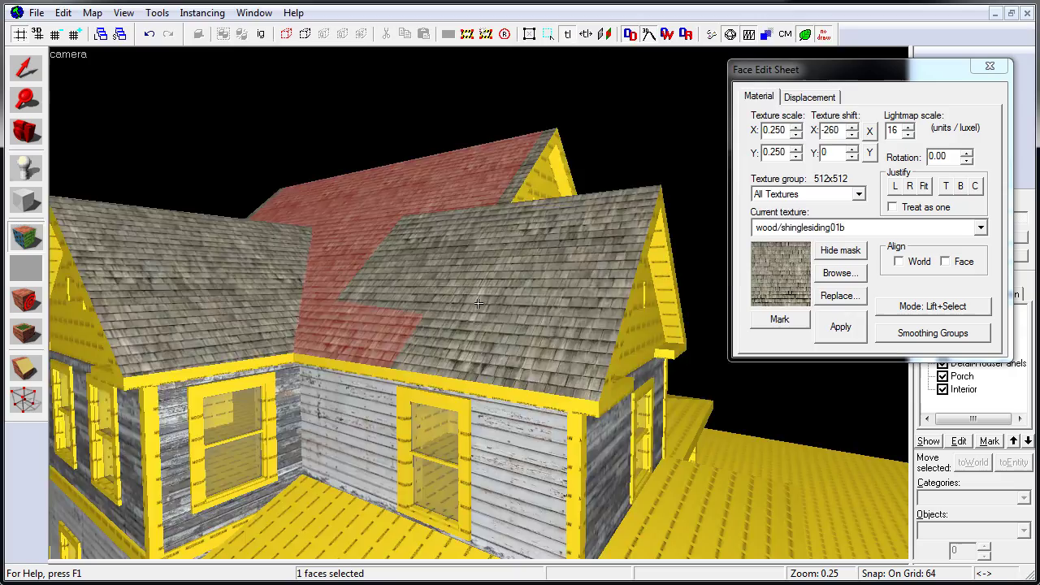
Step: Apply wood/woodtrim_ext_01 to the wall trim board and shift it vertically into line
{"action": "left_click", "coordinate": [840, 274]}
{"action": "type", "text": "wood"}
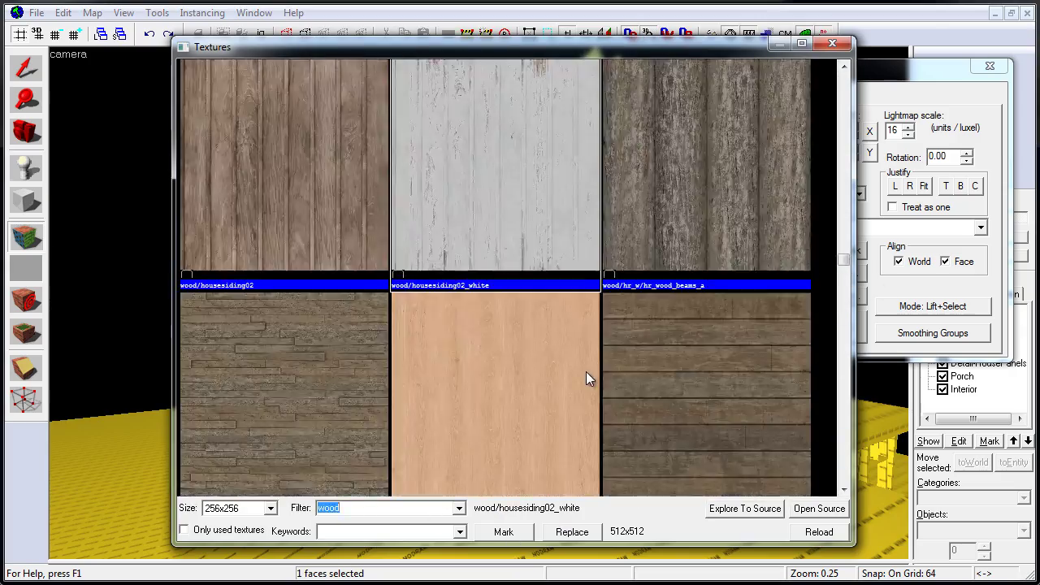
{"action": "scroll", "coordinate": [515, 420], "scroll_direction": "down", "scroll_amount": 10}
{"action": "scroll", "coordinate": [686, 308], "scroll_direction": "up", "scroll_amount": 5}
{"action": "double_click", "coordinate": [686, 308]}
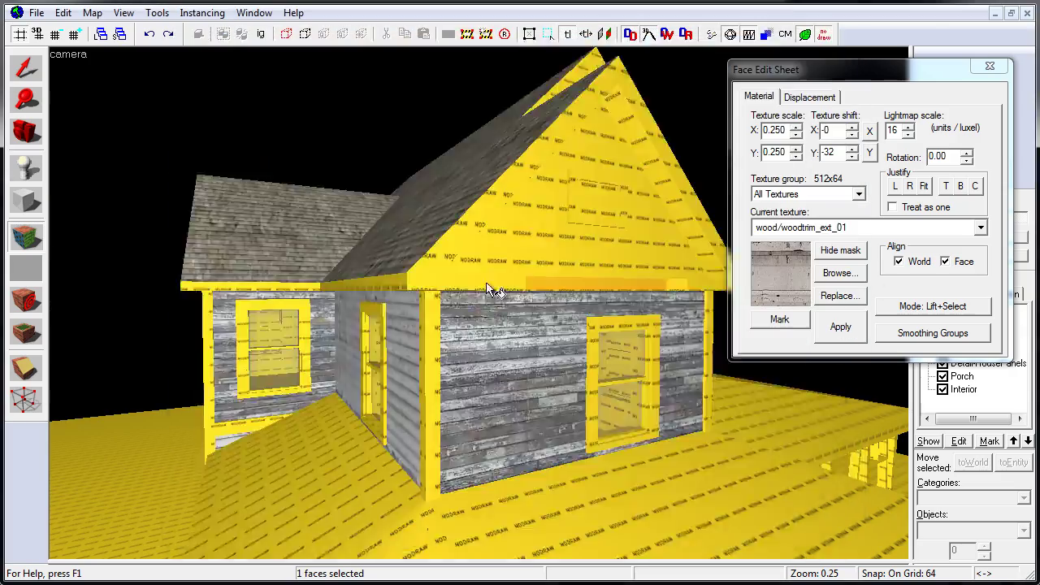
{"action": "key", "text": "Up"}
{"action": "key", "text": "Up"}
{"action": "key", "text": "Up"}
{"action": "key", "text": "Up"}
{"action": "left_click", "coordinate": [852, 150]}
Step: Inspect the new trim along the walls, corner column and porch
{"action": "key", "text": "Down"}
{"action": "key", "text": "Down"}
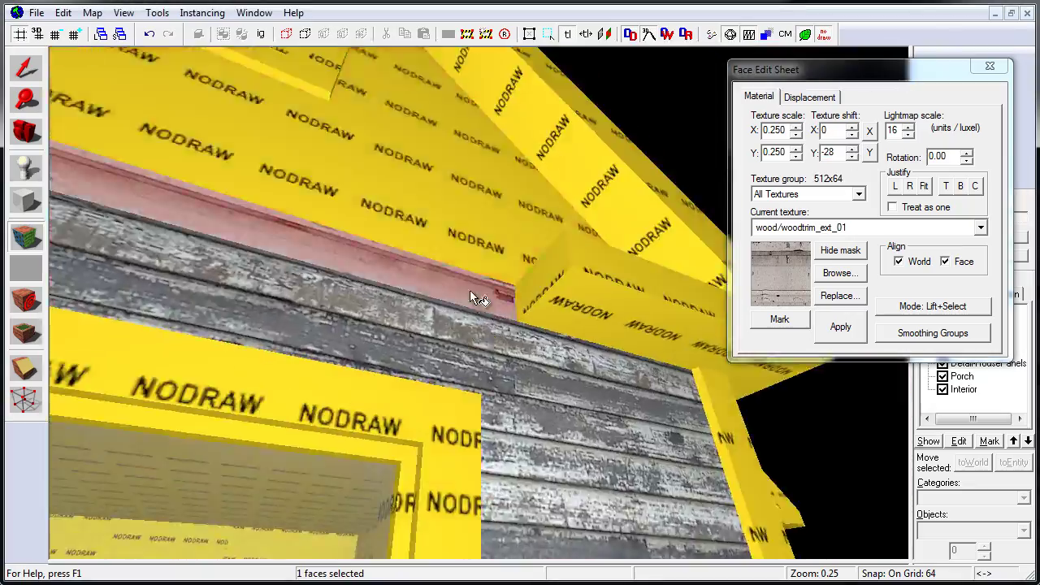
{"action": "key", "text": "Up"}
{"action": "key", "text": "Up"}
{"action": "key", "text": "Down"}
{"action": "key", "text": "Down"}
{"action": "key", "text": "Left"}
{"action": "key", "text": "Left"}
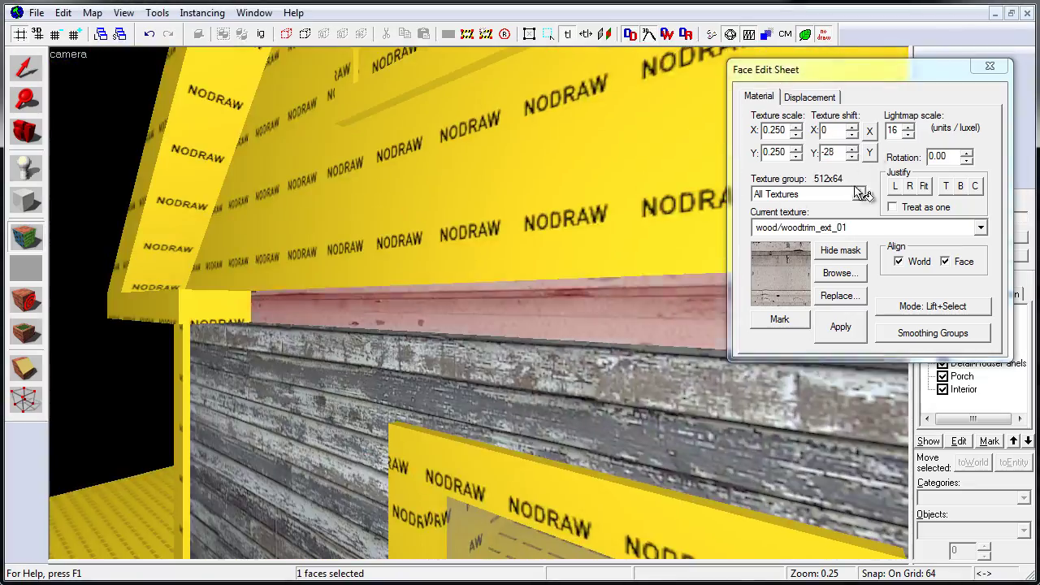
{"action": "key", "text": "Down"}
{"action": "key", "text": "Down"}
{"action": "key", "text": "Up"}
{"action": "key", "text": "Up"}
{"action": "key", "text": "Up"}
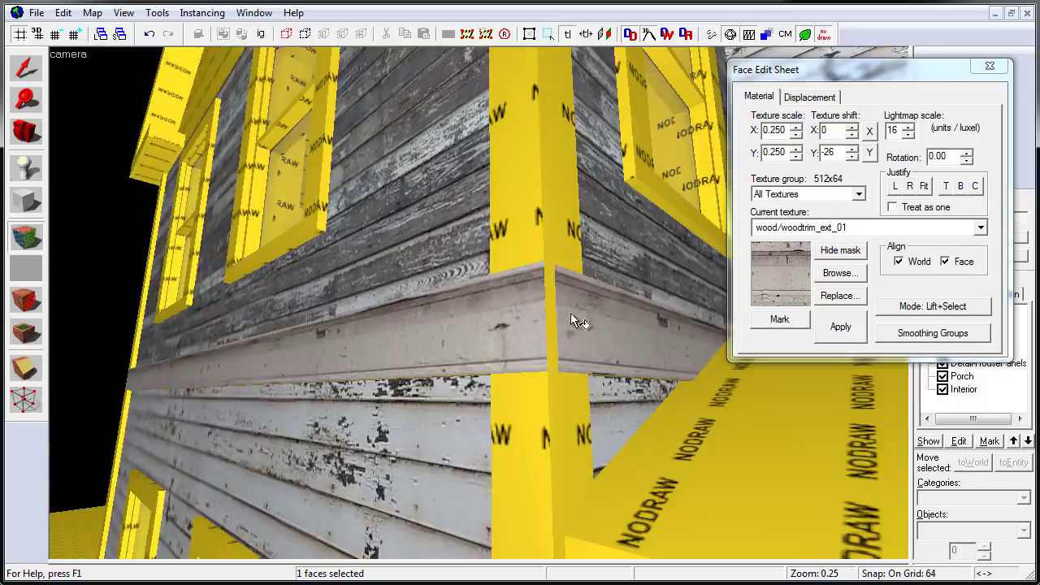
{"action": "key", "text": "Down"}
{"action": "key", "text": "Down"}
{"action": "key", "text": "Up"}
{"action": "key", "text": "Up"}
{"action": "key", "text": "Up"}
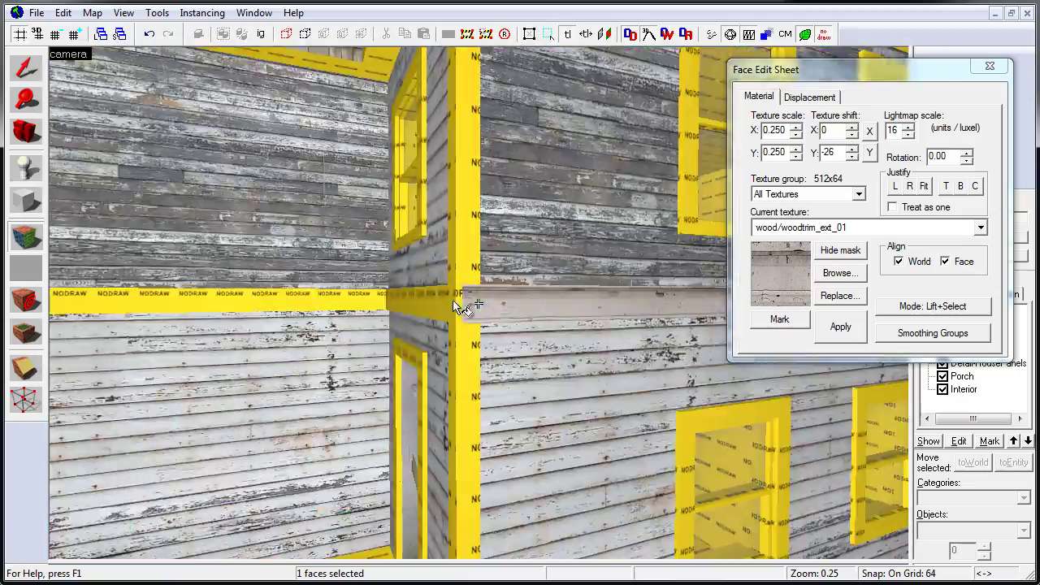
{"action": "key", "text": "Down"}
{"action": "key", "text": "Down"}
{"action": "key", "text": "Up"}
{"action": "key", "text": "Up"}
{"action": "key", "text": "Up"}
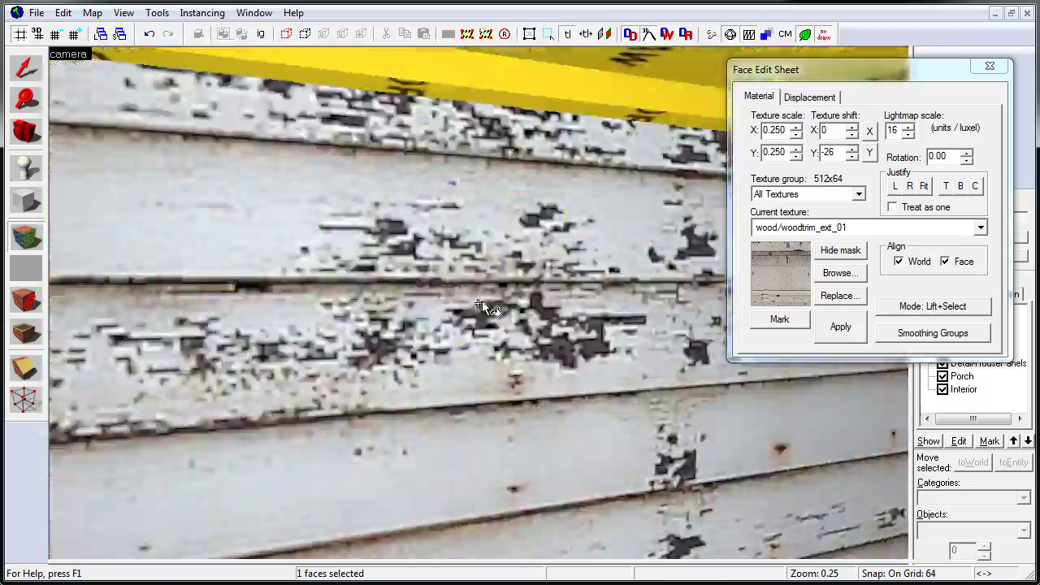
{"action": "key", "text": "Left"}
{"action": "key", "text": "Down"}
{"action": "key", "text": "Down"}
{"action": "key", "text": "Right"}
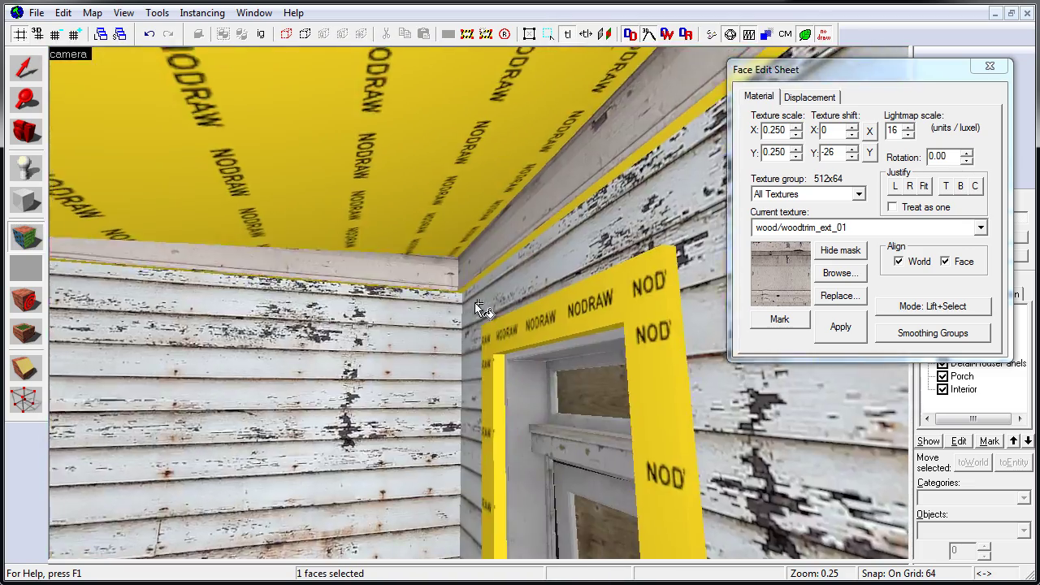
{"action": "key", "text": "Up"}
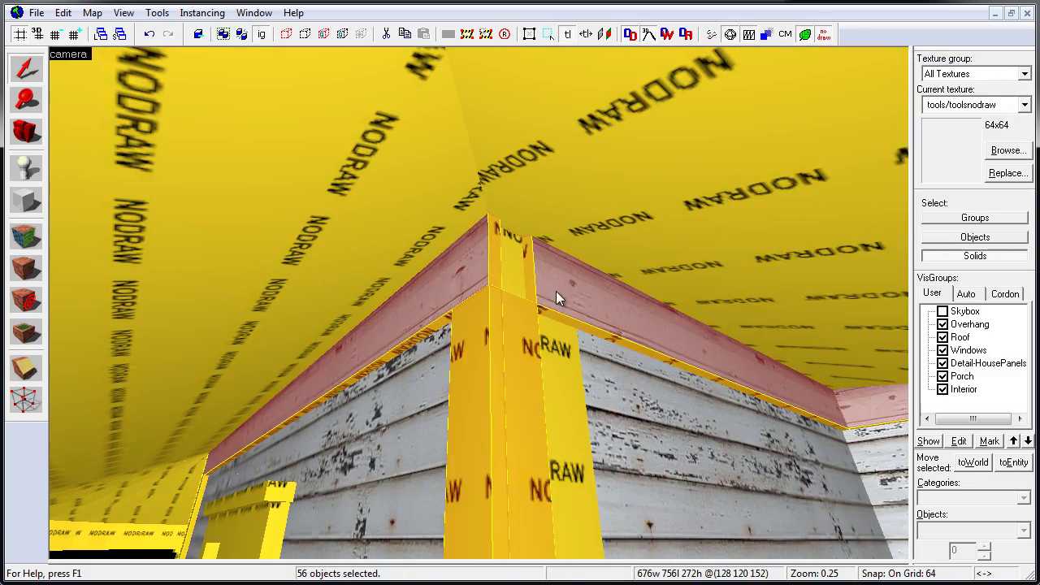
Step: Bring the eave trim boards under the ceiling into view in the enlarged 3D viewport
{"action": "key", "text": "shift+z"}
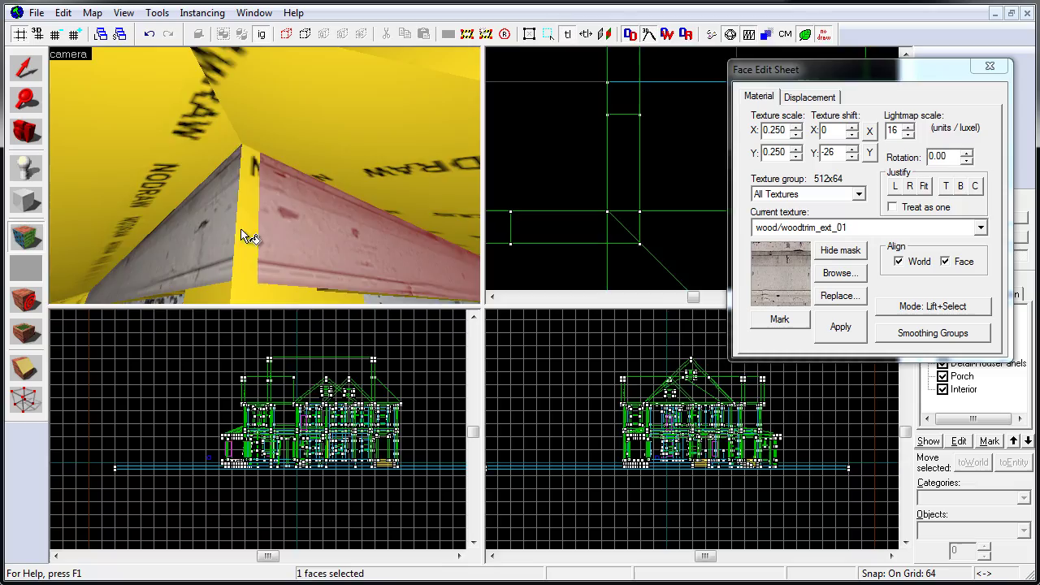
{"action": "key", "text": "shift+z"}
{"action": "key", "text": "Down"}
{"action": "key", "text": "Down"}
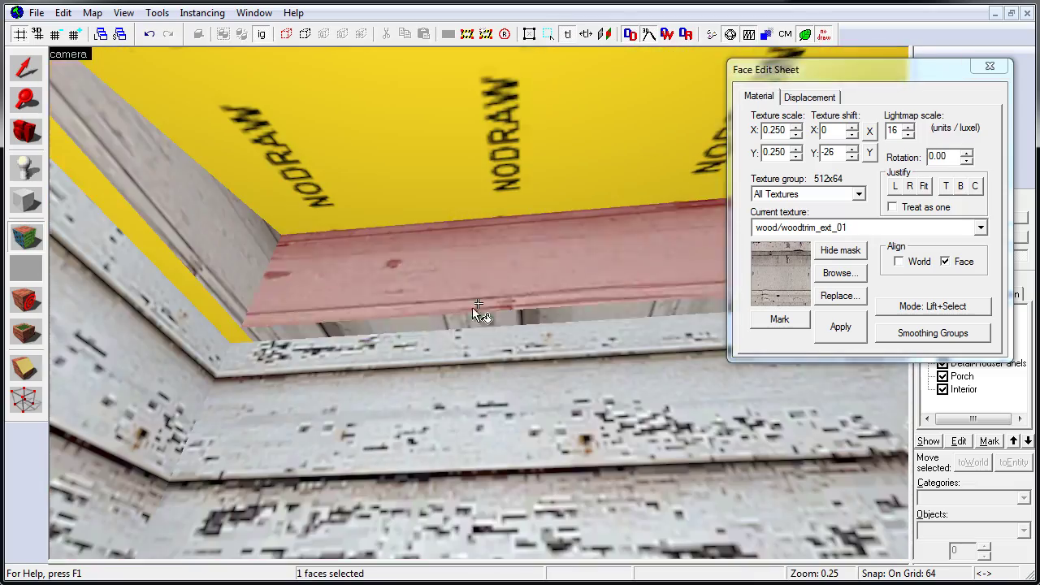
{"action": "key", "text": "Page_Up"}
{"action": "key", "text": "Page_Up"}
{"action": "key", "text": "Page_Up"}
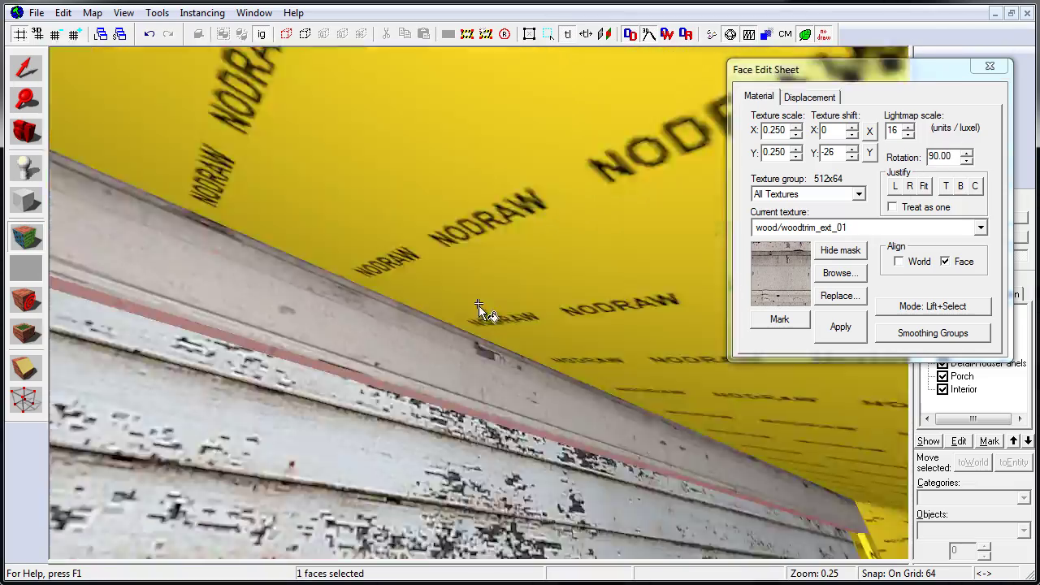
{"action": "key", "text": "Page_Down"}
{"action": "key", "text": "Page_Down"}
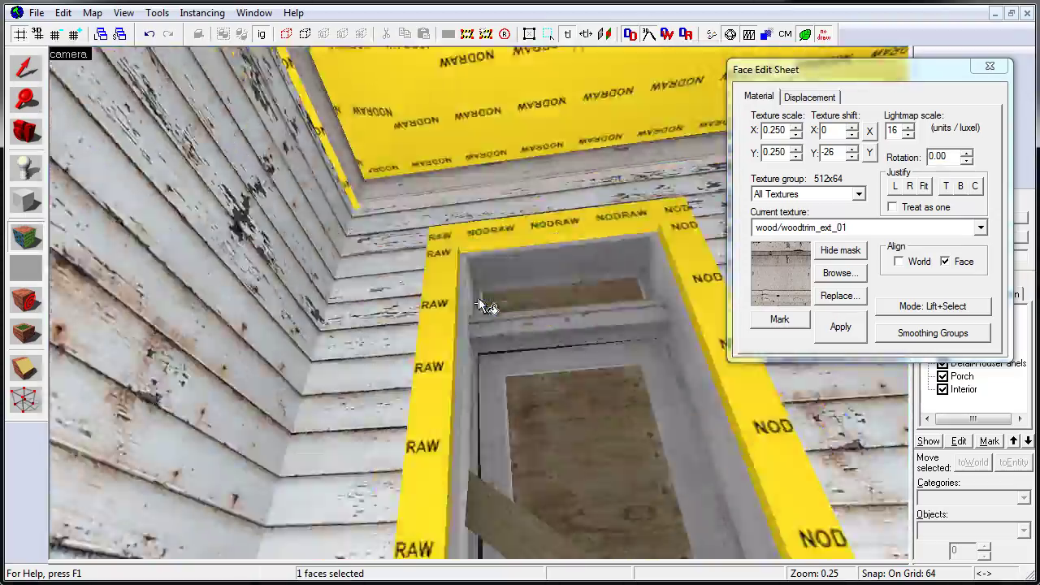
{"action": "left_click_drag", "start_coordinate": [480, 305], "coordinate": [508, 229]}
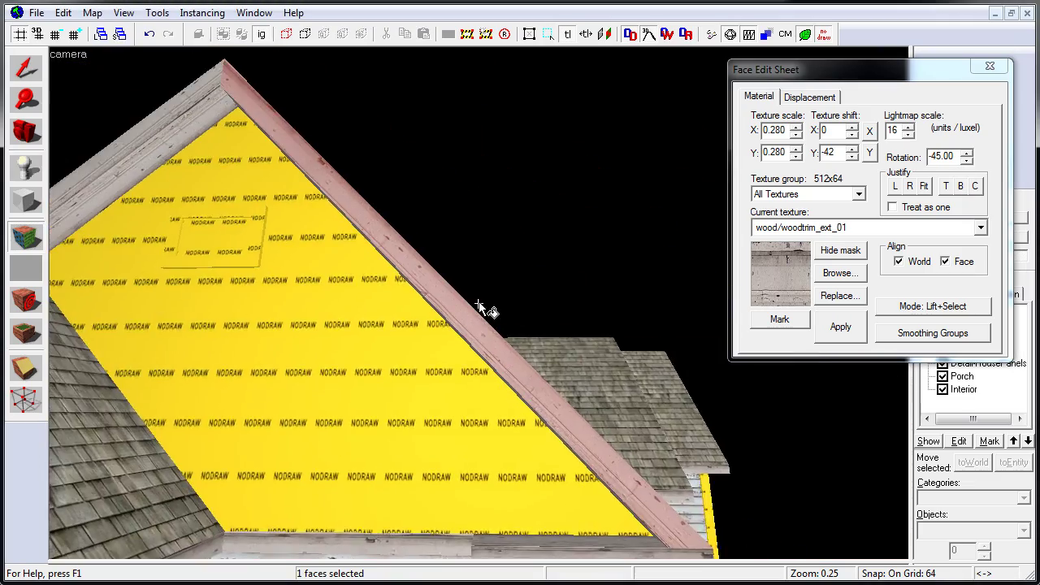
Step: Rotate the gable's sloped trim texture to about -38.4° at 0.280 scale, shift Y about 39
{"action": "key", "text": "Up"}
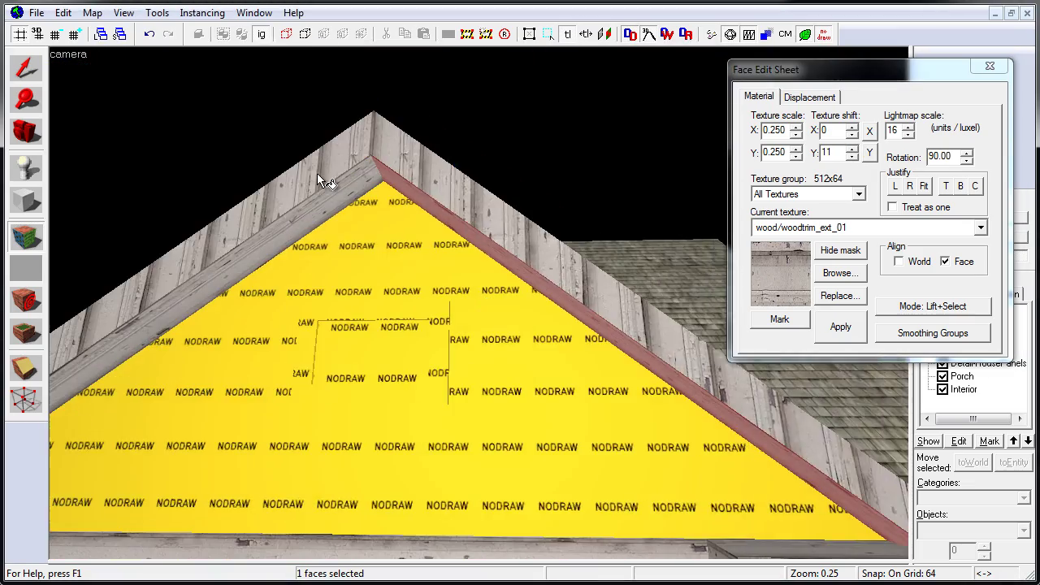
{"action": "left_click", "coordinate": [891, 156]}
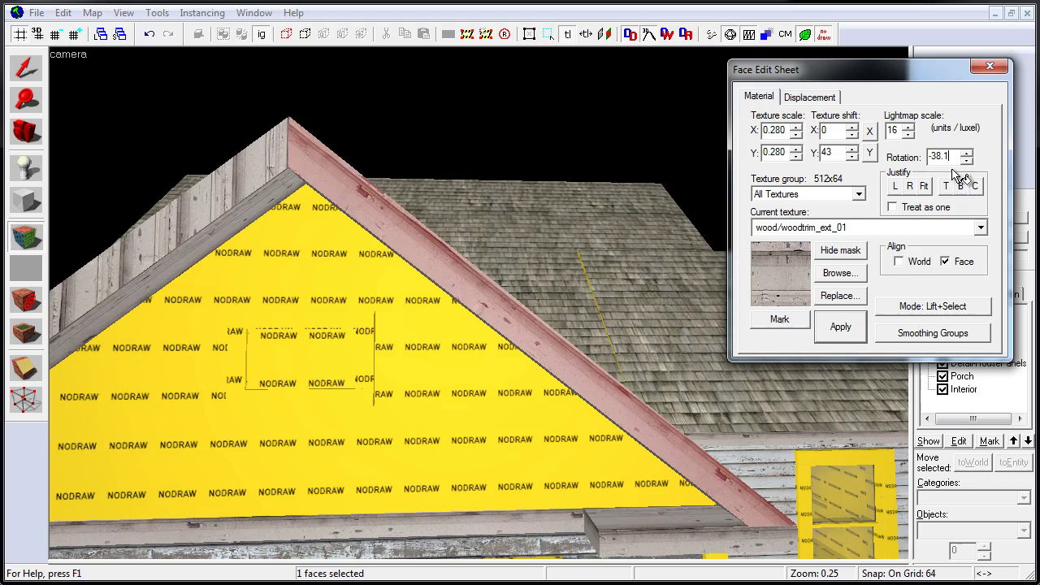
{"action": "left_click", "coordinate": [499, 311]}
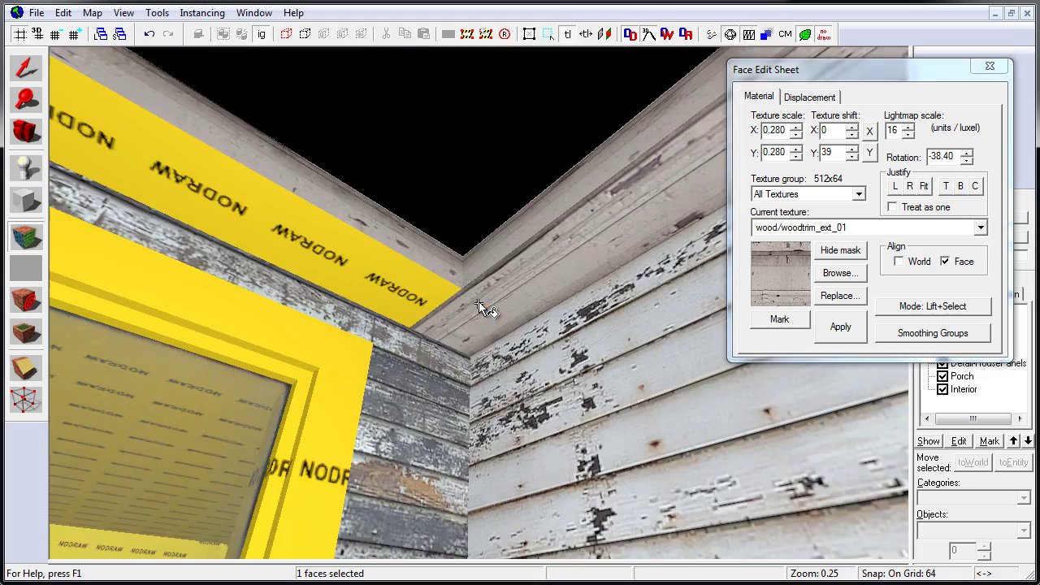
Step: Adjust Texture shift Y on the trim faces under the eave
{"action": "left_click", "coordinate": [478, 301]}
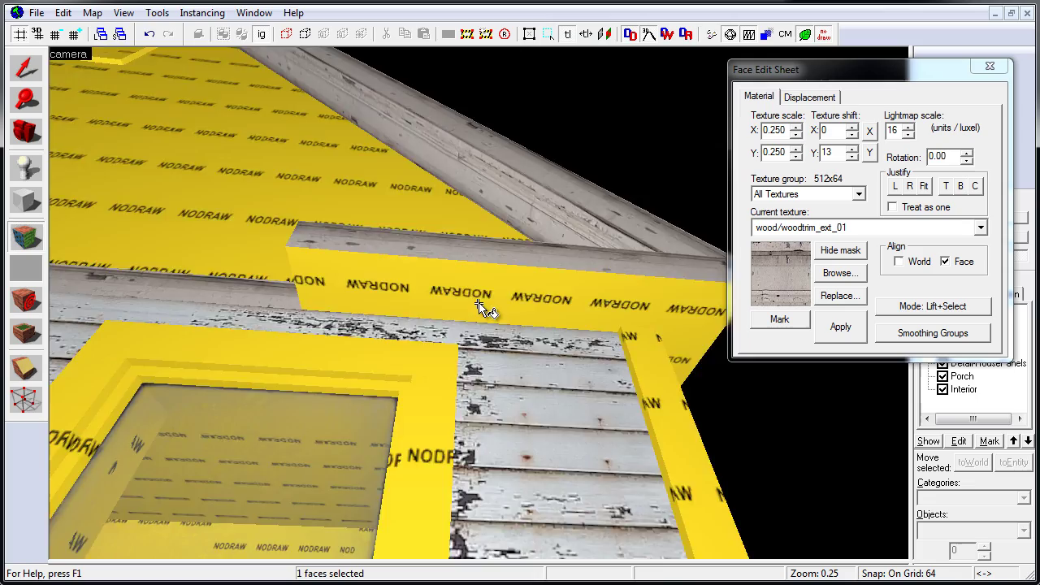
{"action": "left_click", "coordinate": [414, 325]}
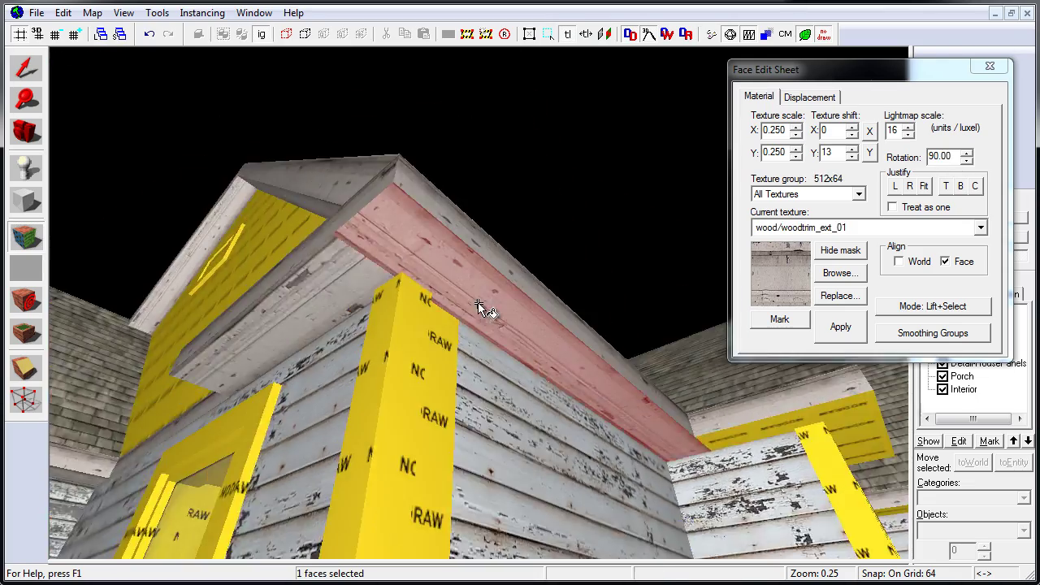
{"action": "left_click_drag", "start_coordinate": [481, 308], "coordinate": [565, 284]}
{"action": "left_click", "coordinate": [565, 284]}
{"action": "left_click", "coordinate": [852, 154]}
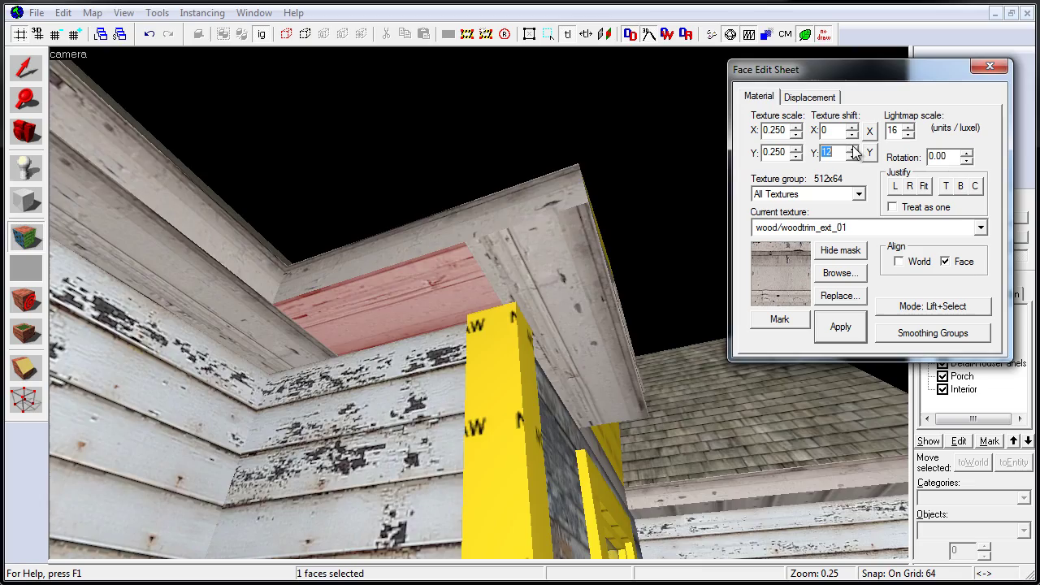
{"action": "left_click_drag", "start_coordinate": [480, 307], "coordinate": [465, 325]}
{"action": "left_click", "coordinate": [852, 156]}
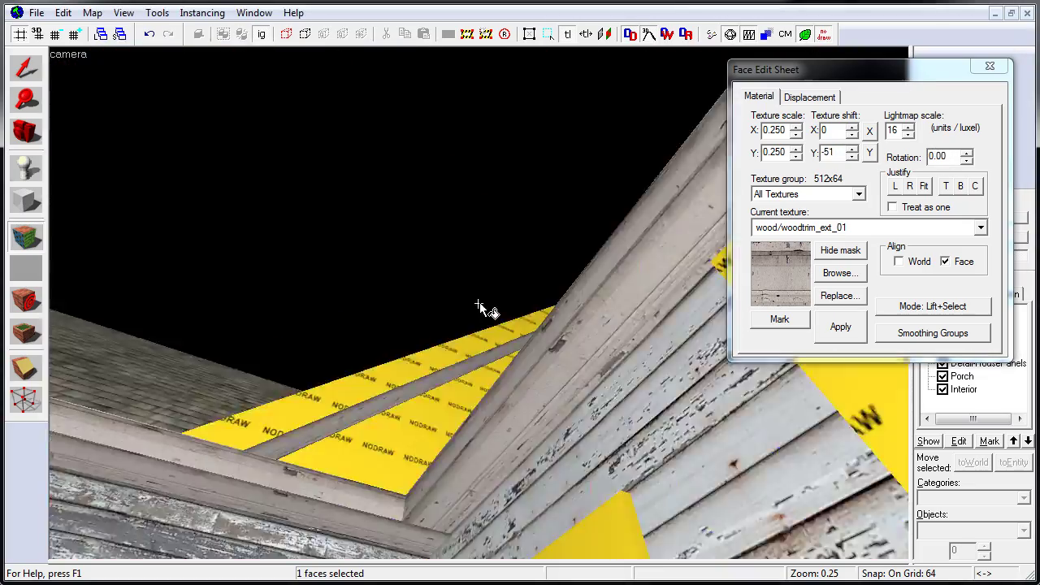
Step: Tilt the upper gable's other sloped trim board rotation by one more degree
{"action": "left_click", "coordinate": [467, 315]}
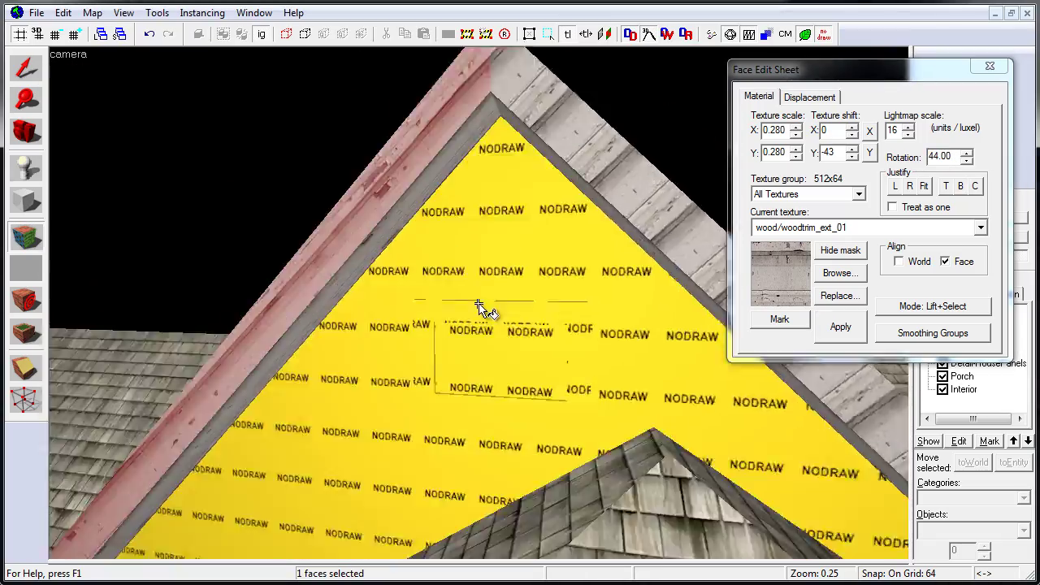
{"action": "left_click", "coordinate": [968, 155]}
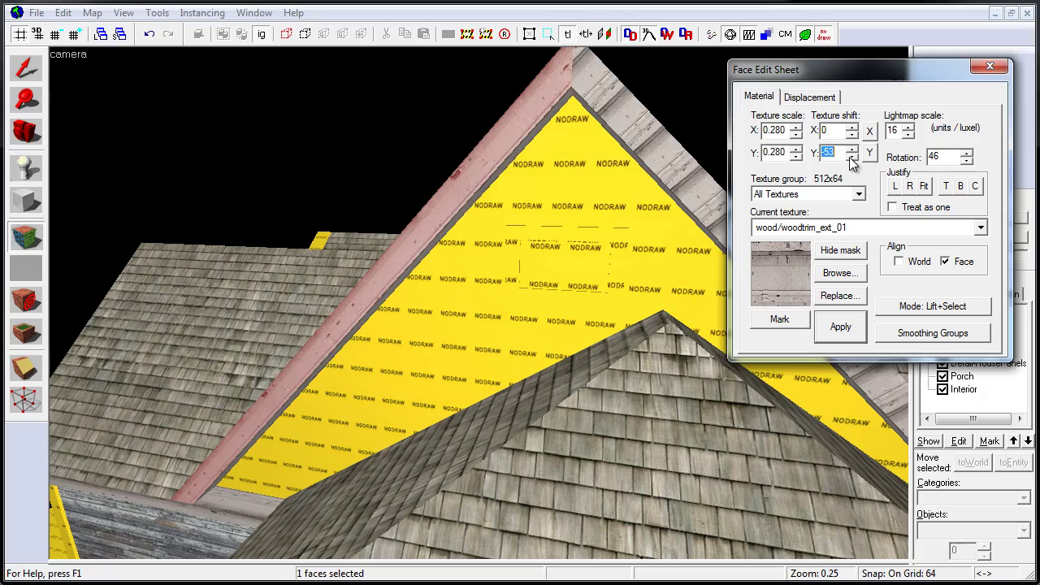
{"action": "left_click", "coordinate": [967, 161]}
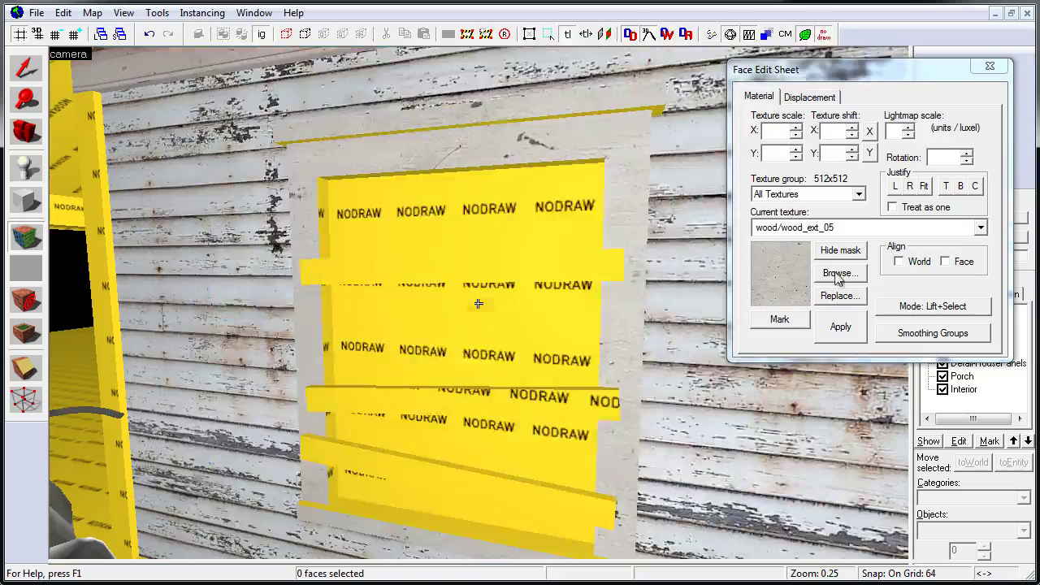
Step: Put wood/vostok_wood on the boarded window's planks and check the top board's texture
{"action": "left_click", "coordinate": [841, 273]}
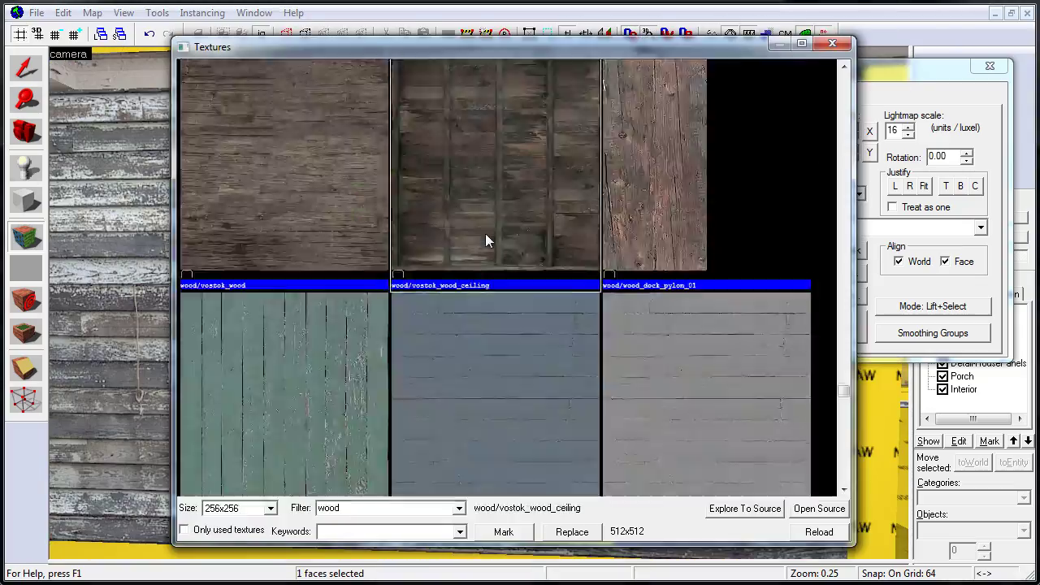
{"action": "scroll", "coordinate": [488, 238], "scroll_direction": "down", "scroll_amount": 5}
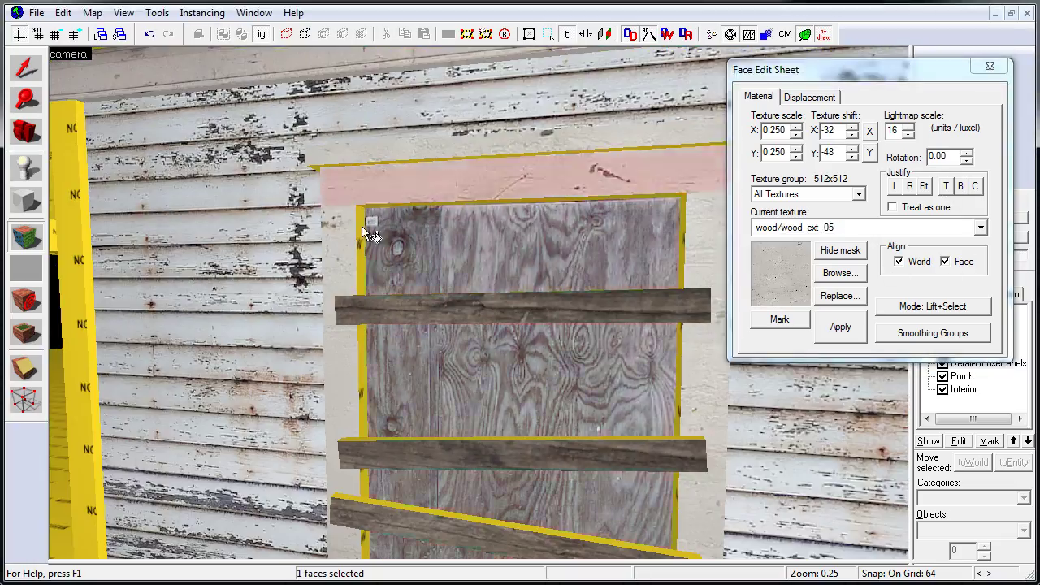
{"action": "key", "text": "z"}
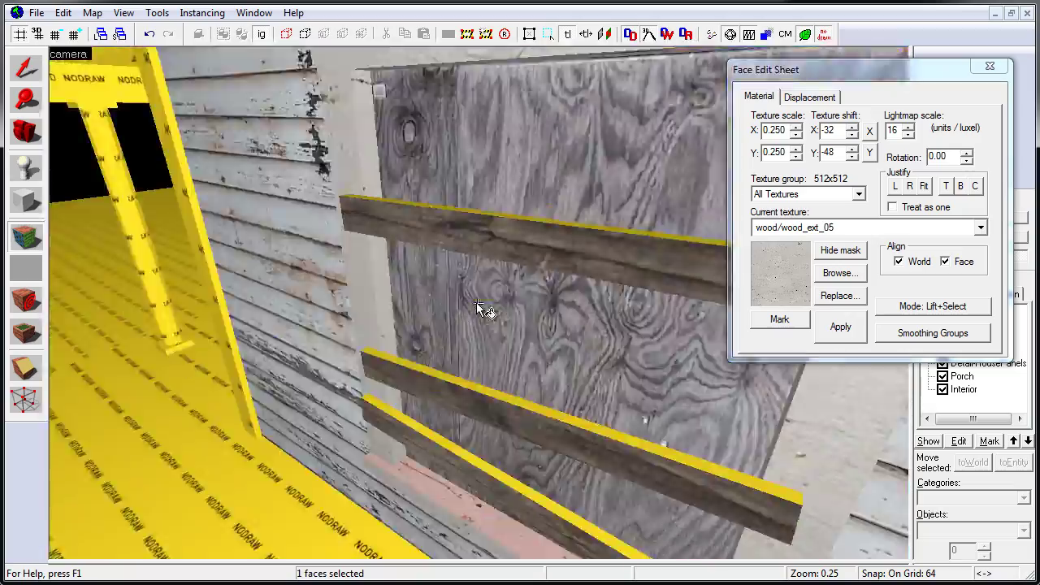
{"action": "left_click", "coordinate": [480, 307]}
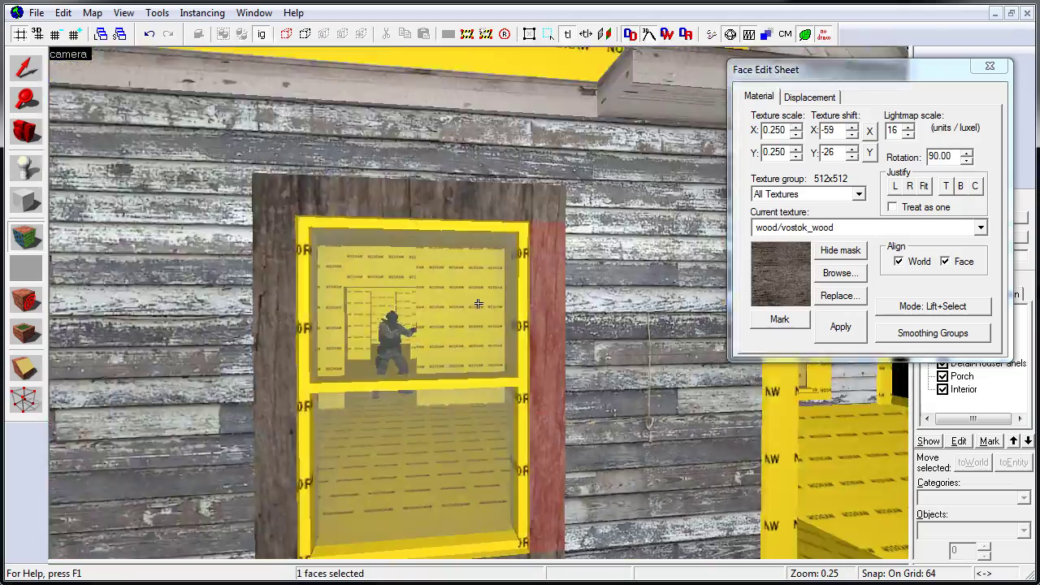
Step: Read the texture settings of the siding, plank, doorway trim and window trim faces
{"action": "left_click", "coordinate": [485, 307]}
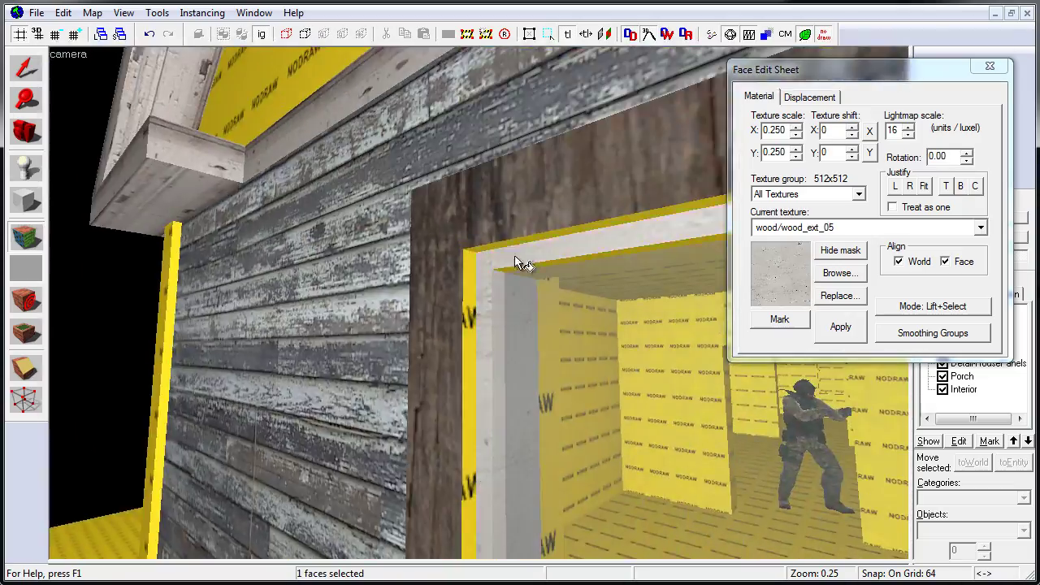
{"action": "left_click", "coordinate": [479, 304]}
{"action": "left_click", "coordinate": [479, 304]}
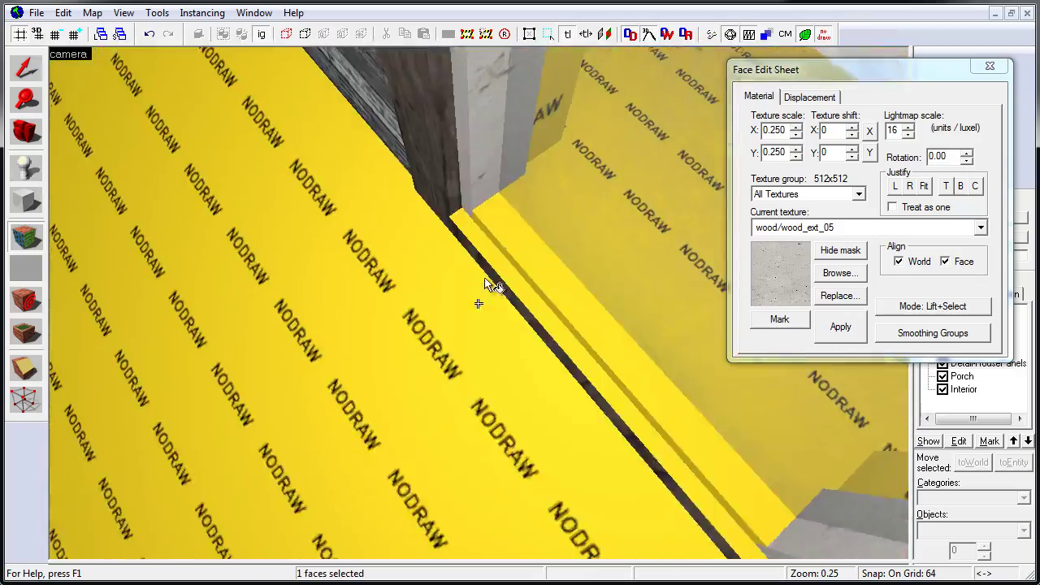
{"action": "left_click", "coordinate": [479, 304]}
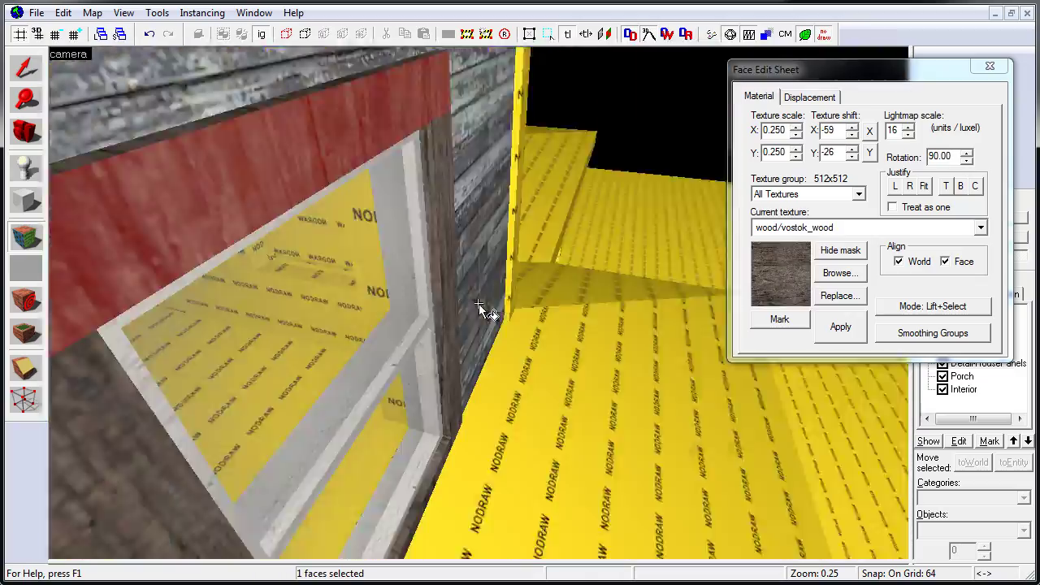
{"action": "left_click", "coordinate": [479, 304]}
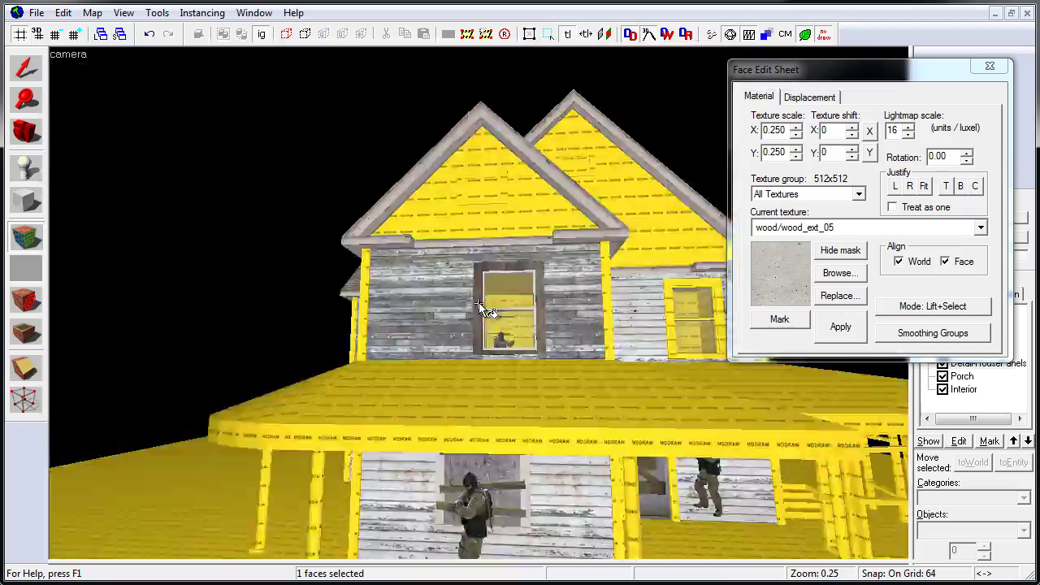
{"action": "left_click", "coordinate": [479, 304]}
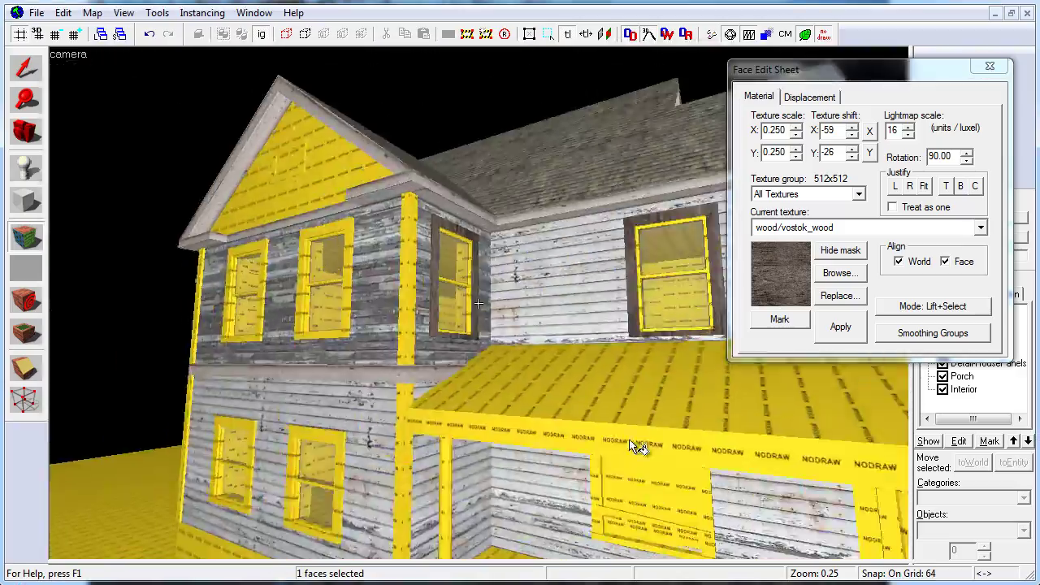
Step: Check the nodraw wall faces and siding, then exit face editing to the Selection tool
{"action": "left_click", "coordinate": [484, 302]}
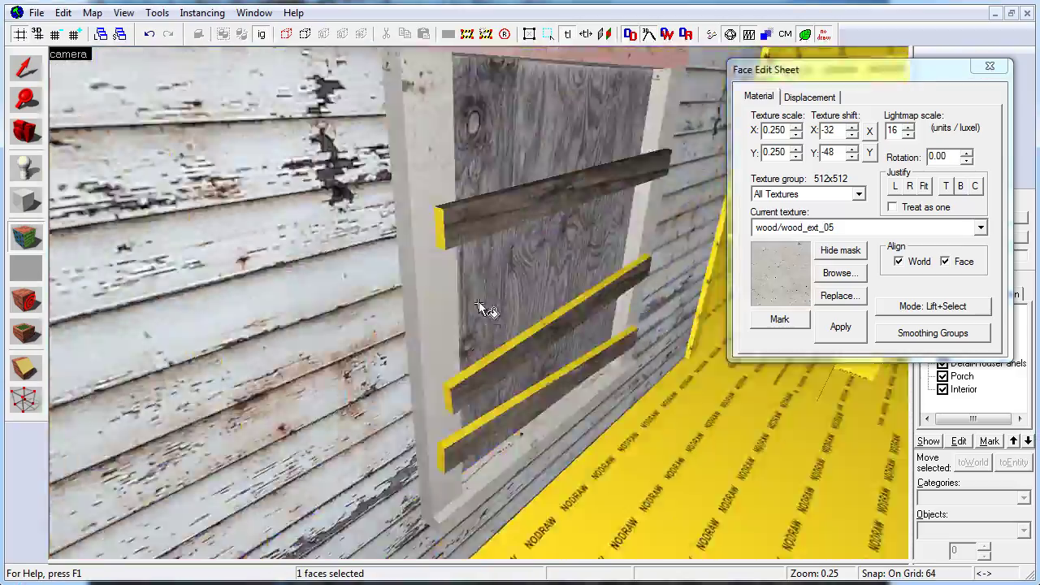
{"action": "left_click", "coordinate": [484, 302]}
{"action": "left_click", "coordinate": [479, 304]}
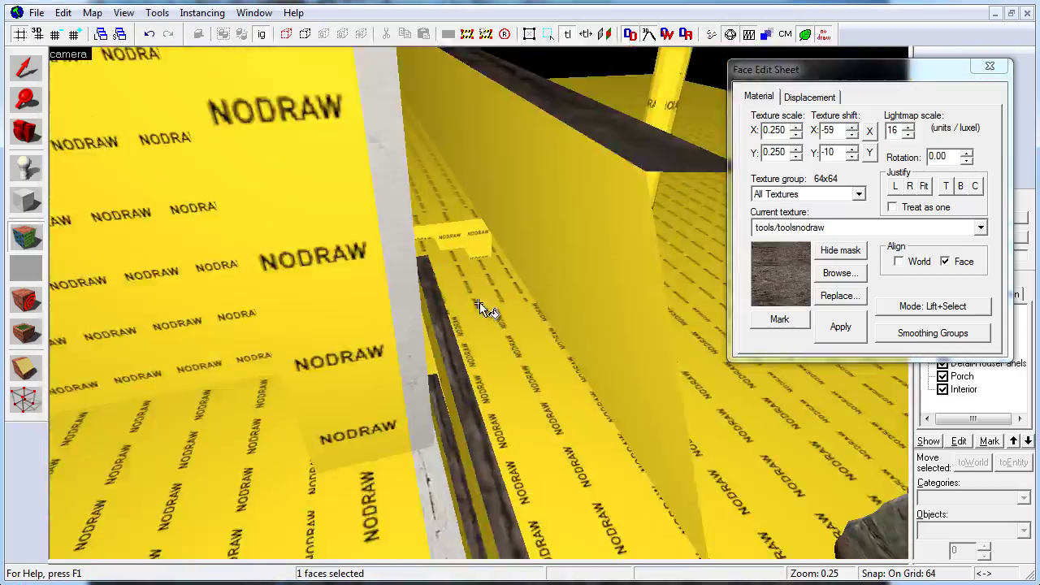
{"action": "left_click", "coordinate": [480, 305]}
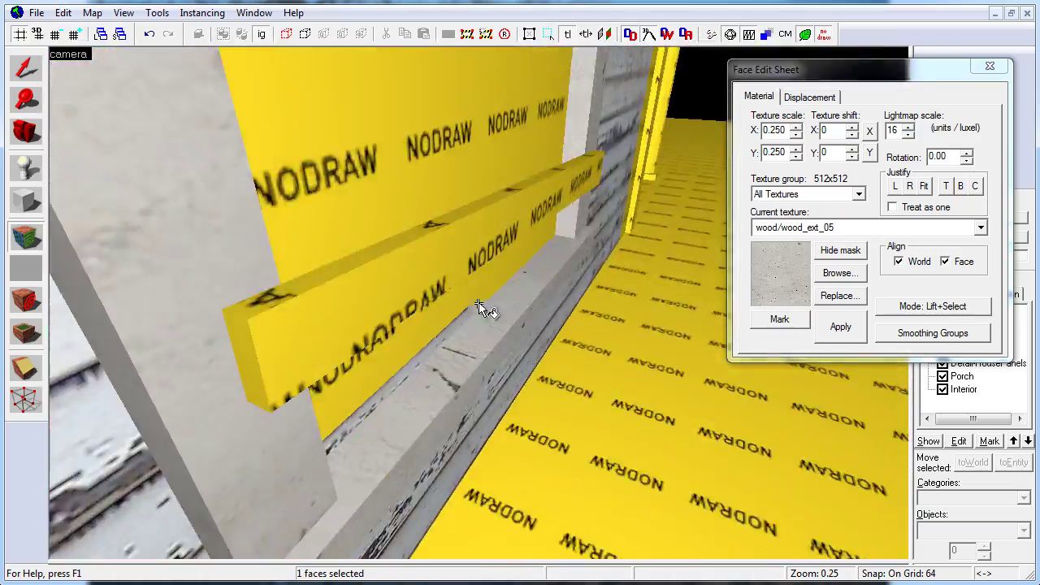
{"action": "key", "text": "shift+s"}
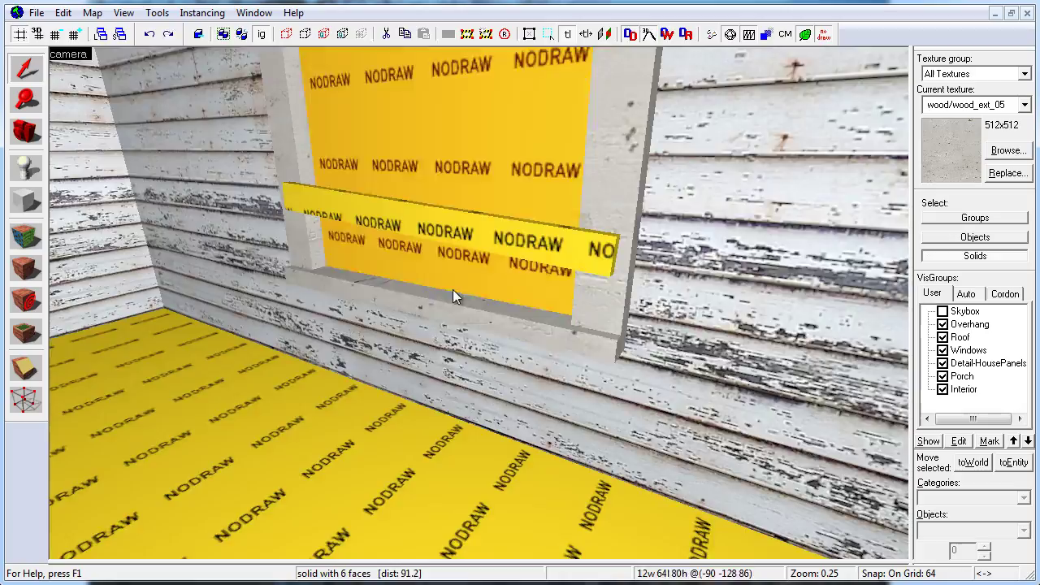
Step: Inspect the boarded window panel, doorway siding and yellow inner wall faces
{"action": "left_click", "coordinate": [483, 309]}
{"action": "key", "text": "shift+z"}
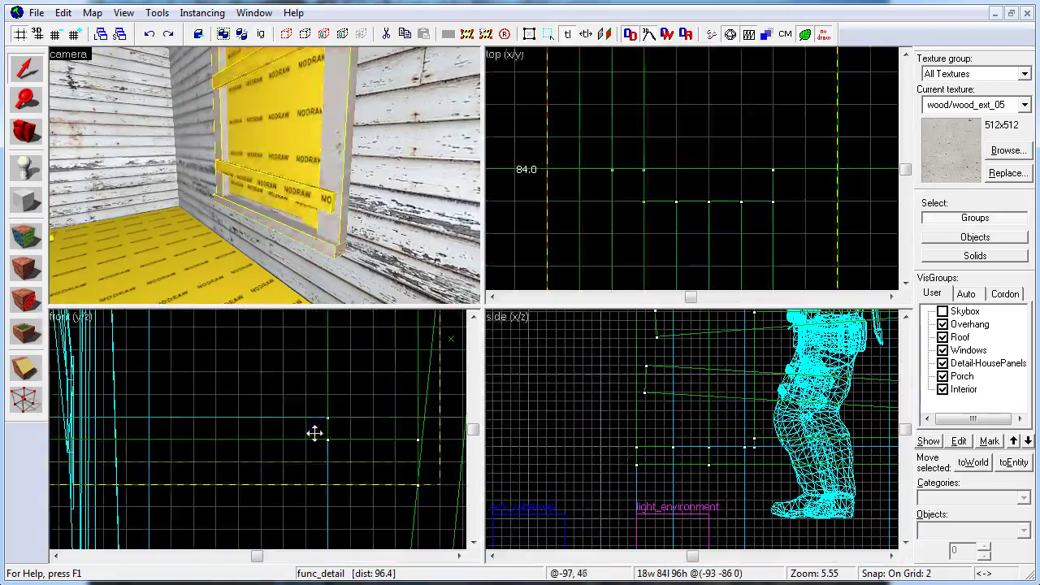
{"action": "key", "text": "shift+z"}
{"action": "key", "text": "shift+a"}
{"action": "left_click", "coordinate": [481, 307]}
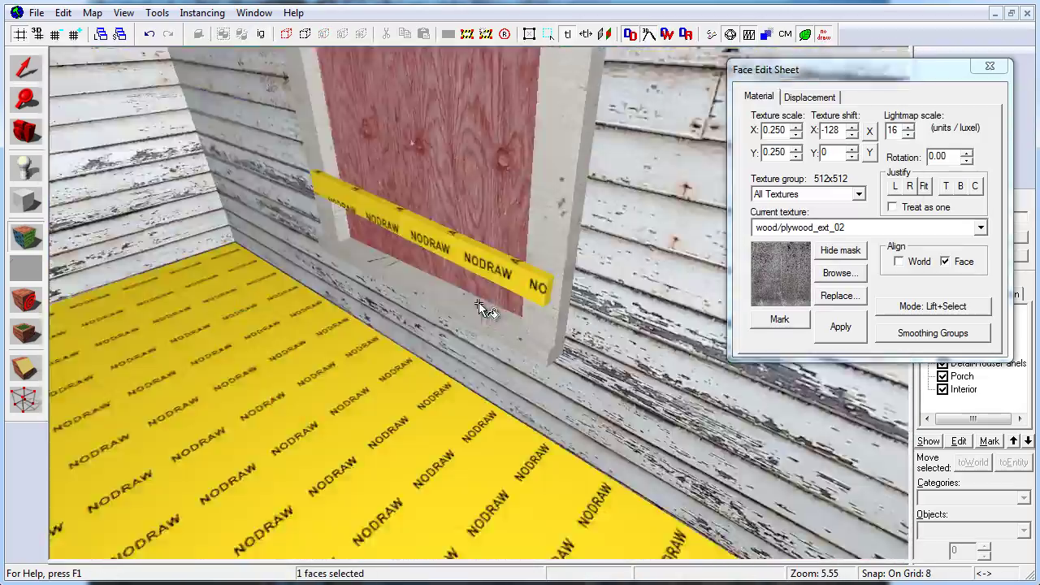
{"action": "left_click", "coordinate": [482, 309]}
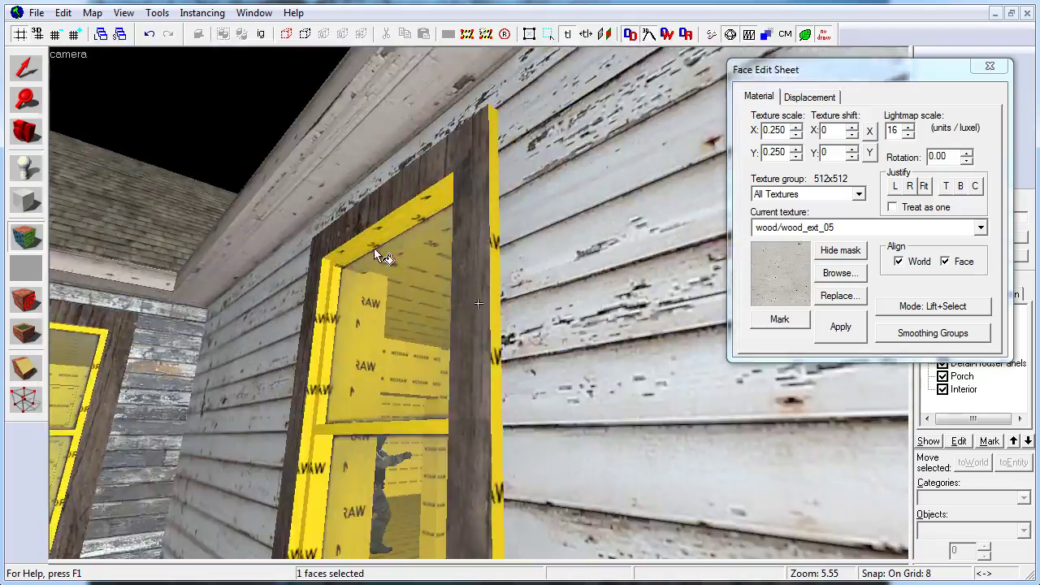
{"action": "key", "text": "z"}
{"action": "key", "text": "w"}
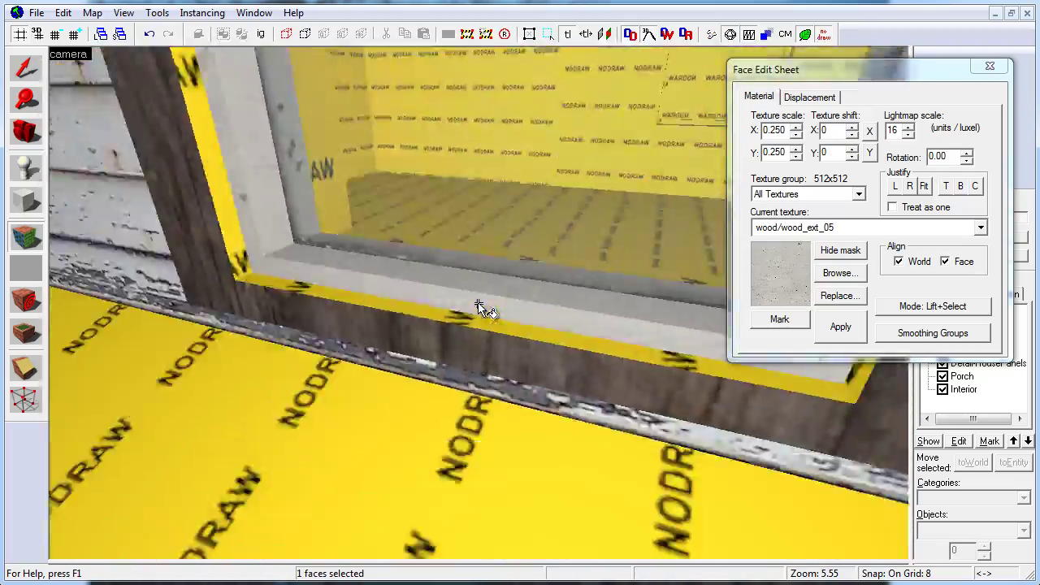
{"action": "left_click", "coordinate": [481, 309]}
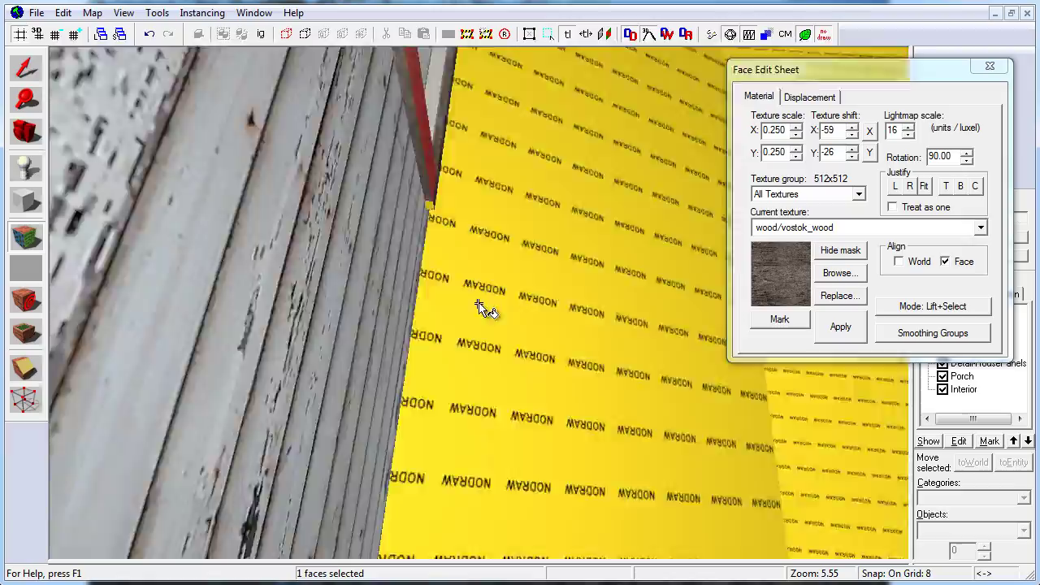
Step: Fly around the house's windows and door, then reopen face editing with wood/housesiding01
{"action": "key", "text": "s"}
{"action": "key", "text": "shift+s"}
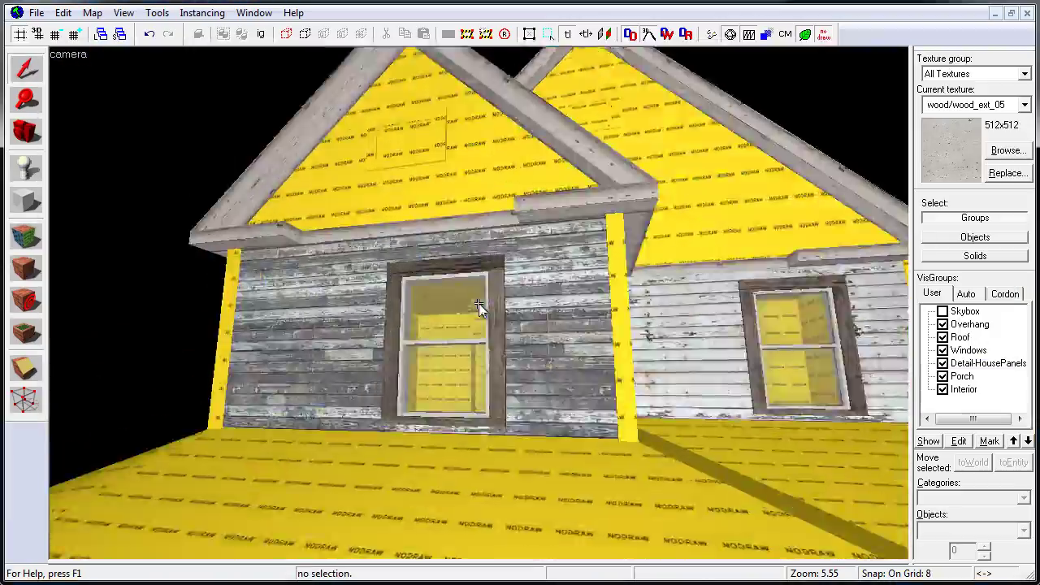
{"action": "key", "text": "s"}
{"action": "key", "text": "w"}
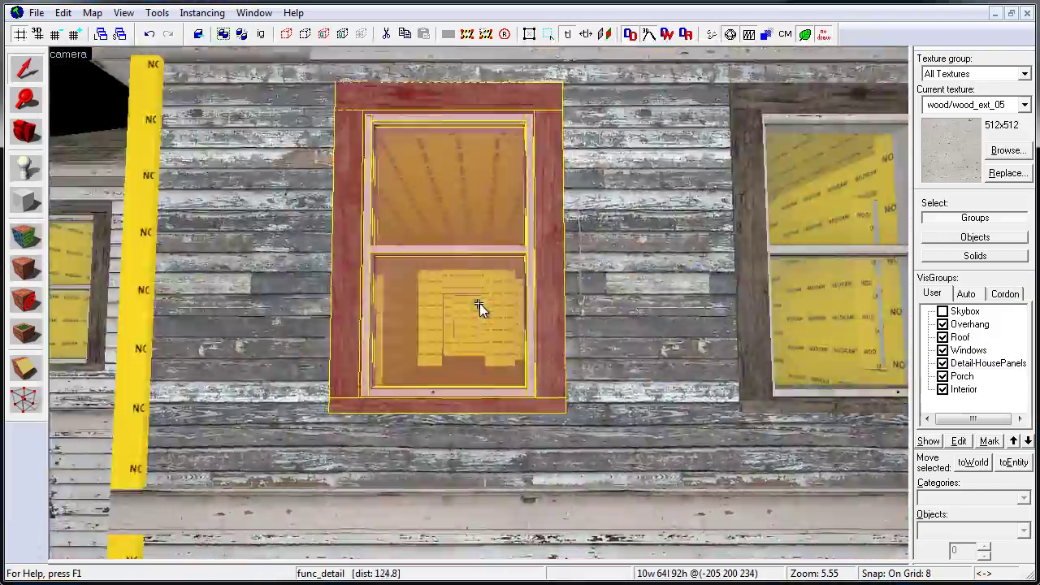
{"action": "key", "text": "s"}
{"action": "key", "text": "w"}
{"action": "key", "text": "s"}
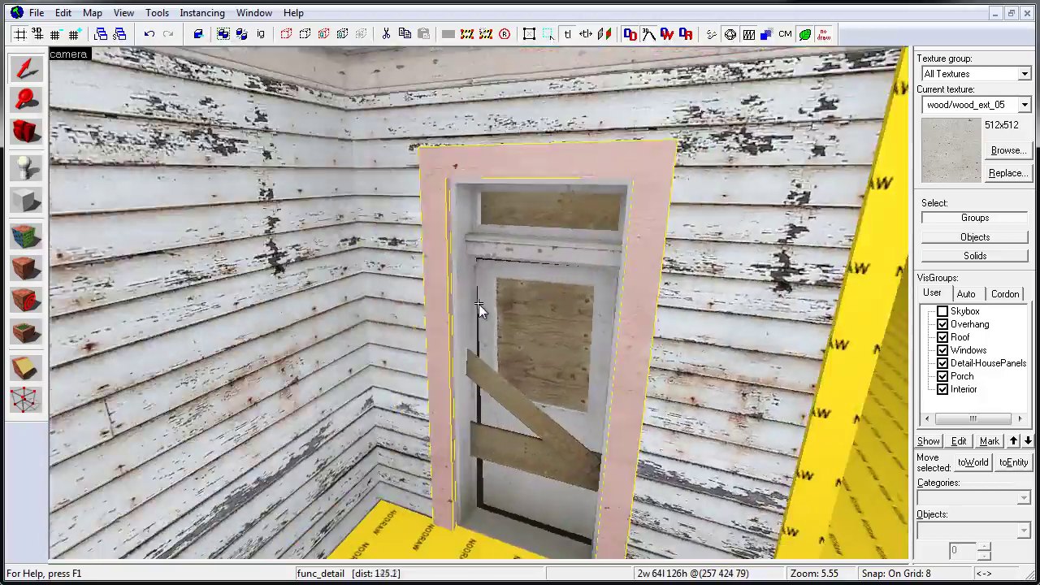
{"action": "key", "text": "w"}
{"action": "key", "text": "s"}
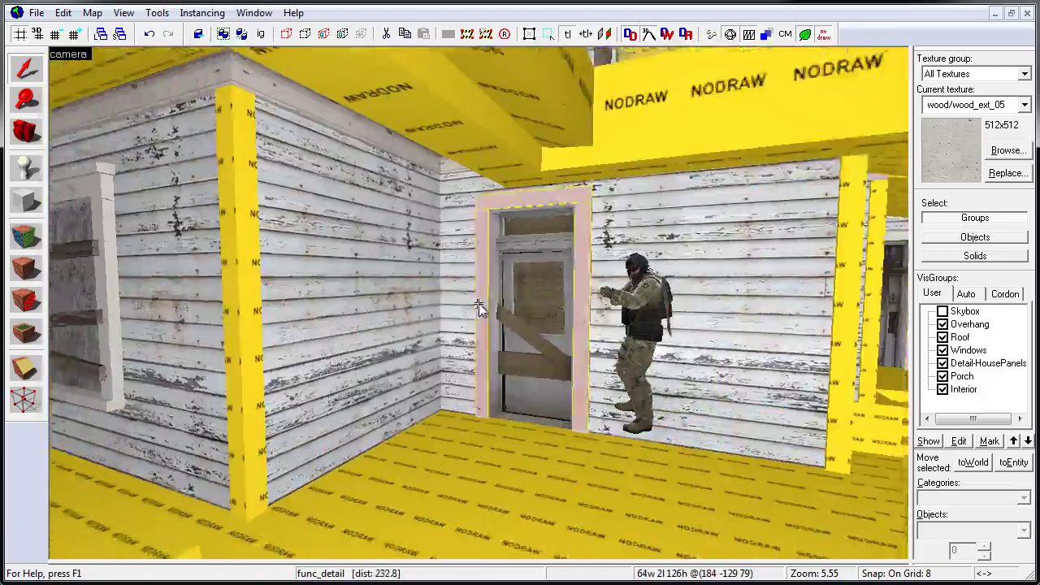
{"action": "key", "text": "w"}
{"action": "key", "text": "shift+a"}
Step: Shingle the porch roof and diagonal strip faces with wood/shinglesiding01b rotated 90 degrees
{"action": "left_click", "coordinate": [990, 67]}
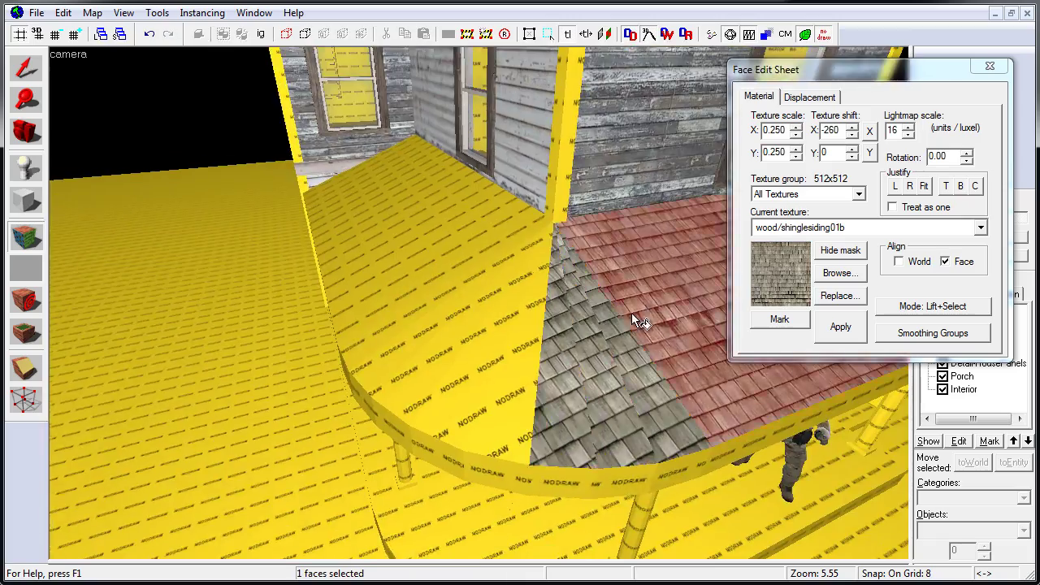
{"action": "key", "text": "w"}
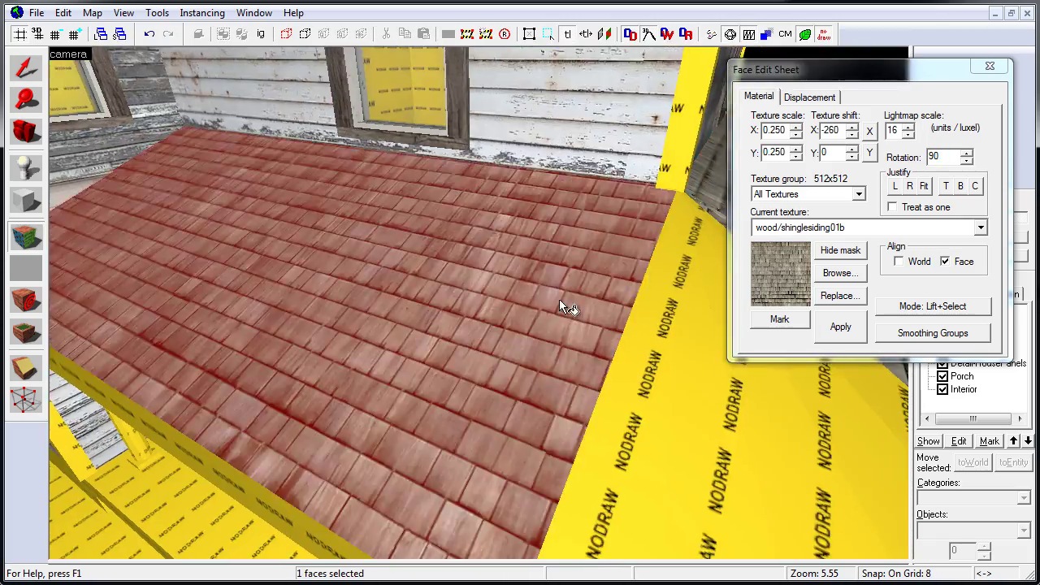
{"action": "key", "text": "s"}
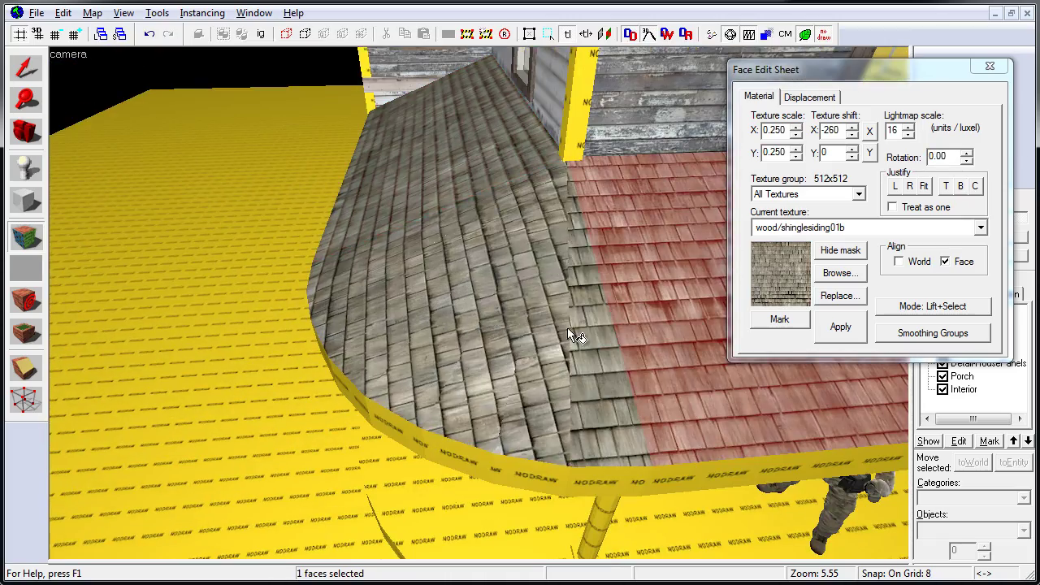
{"action": "left_click", "coordinate": [489, 297]}
{"action": "left_click", "coordinate": [902, 165]}
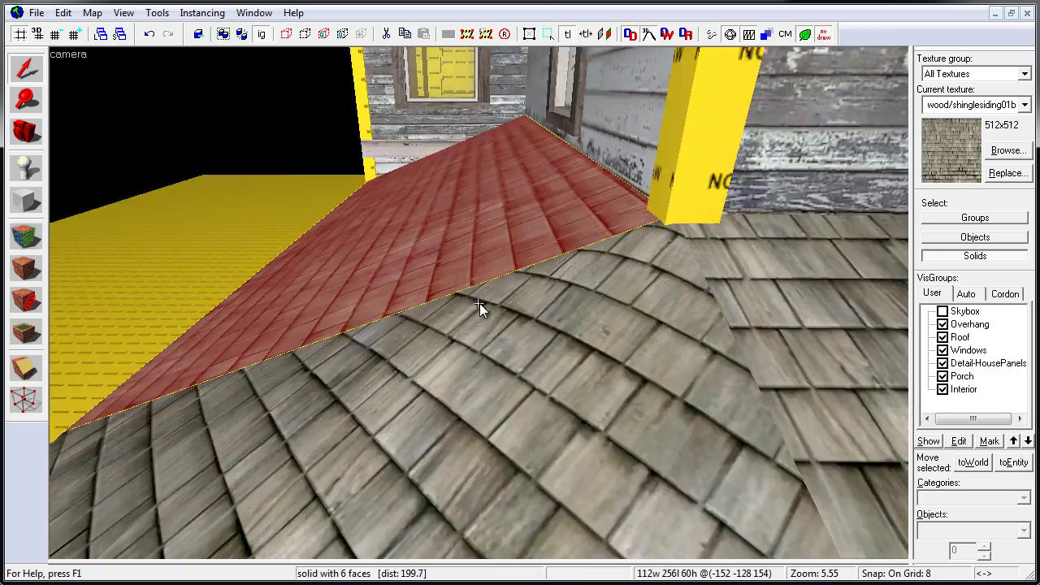
{"action": "key", "text": "F2"}
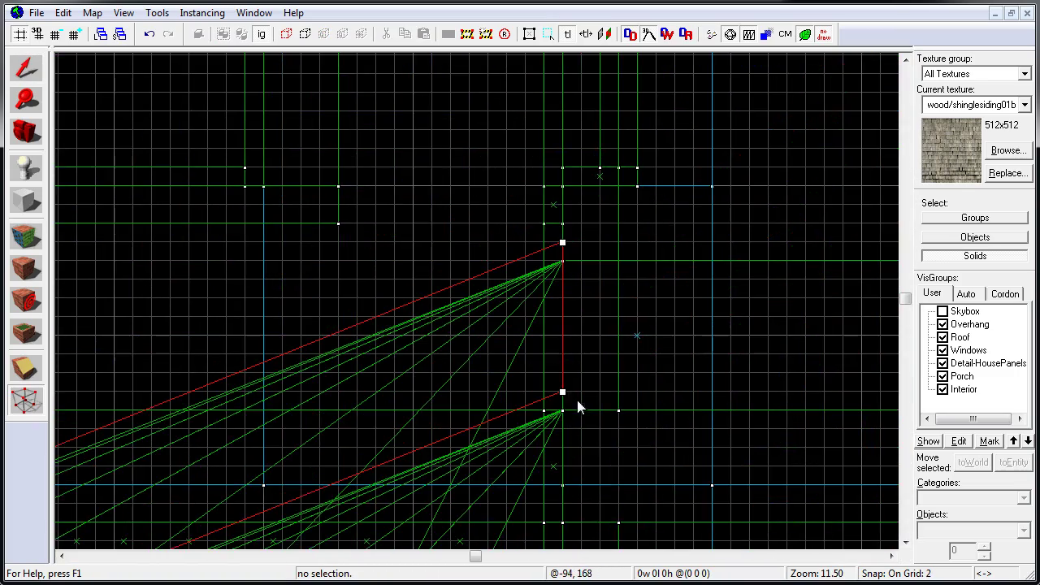
Step: Select the roof solid and, on a finer grid, nudge its lower line's endpoint slightly down
{"action": "key", "text": "F2"}
{"action": "key", "text": "F2"}
{"action": "key", "text": "F2"}
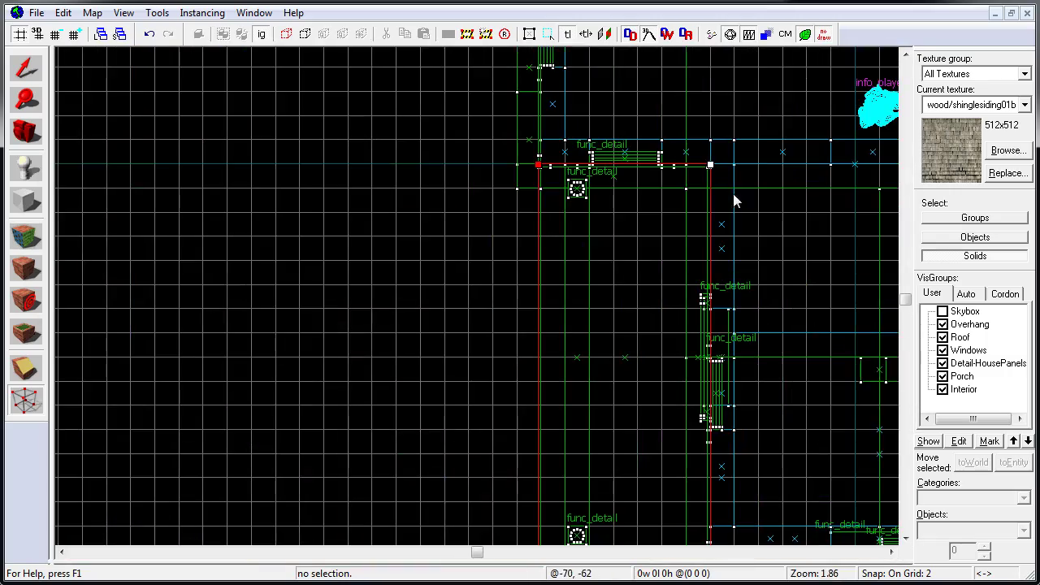
{"action": "scroll", "coordinate": [597, 320], "scroll_direction": "up", "scroll_amount": 11}
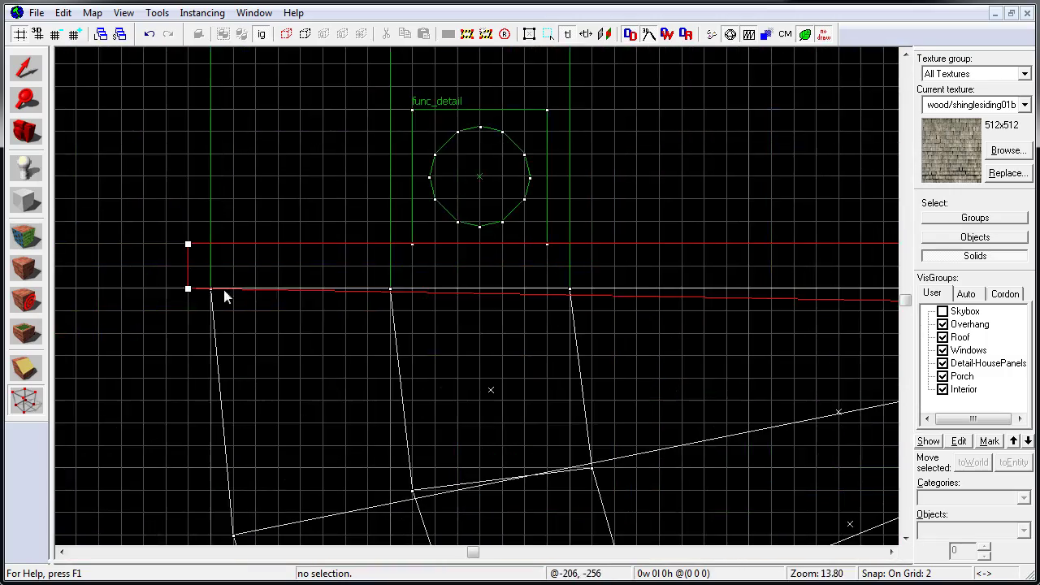
{"action": "key", "text": "F2"}
{"action": "key", "text": "F2"}
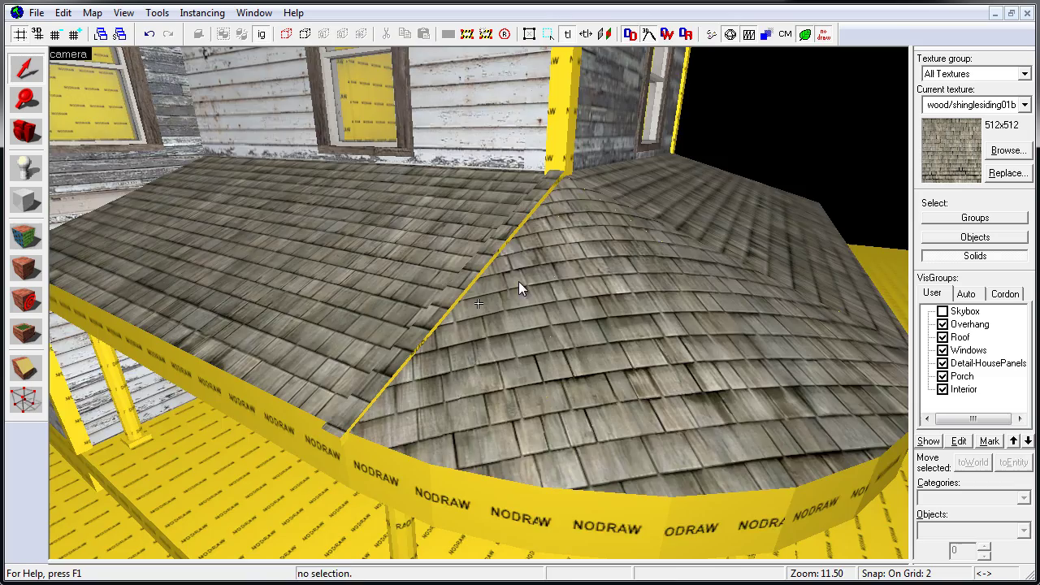
{"action": "left_click", "coordinate": [518, 281]}
{"action": "key", "text": "F2"}
{"action": "key", "text": "["}
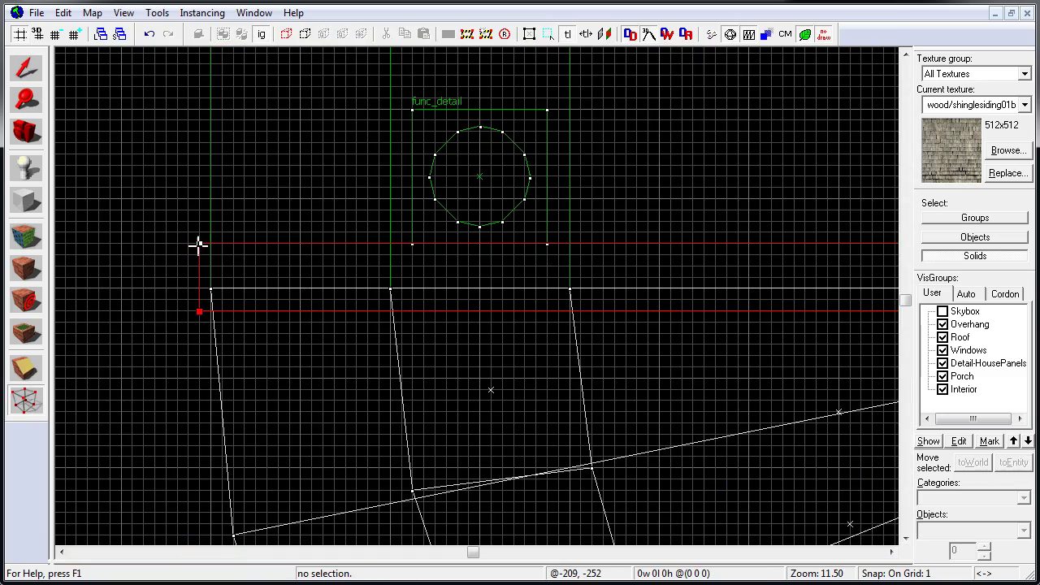
{"action": "left_click_drag", "start_coordinate": [199, 312], "coordinate": [199, 322]}
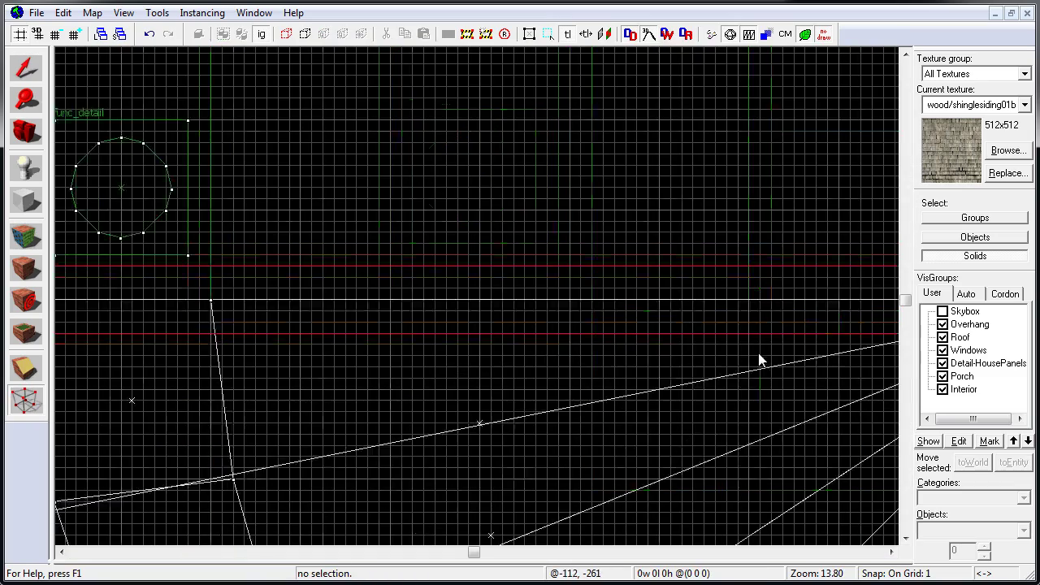
{"action": "key", "text": "F2"}
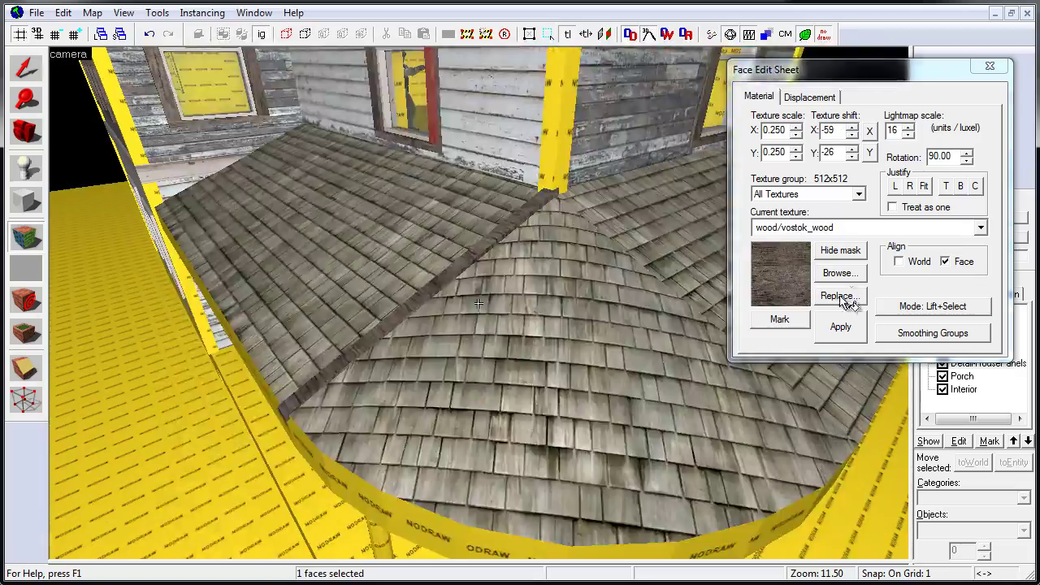
Step: Apply wood/hr_w/wood_plank_a to the roof valley strip and rotate the selected solid 30 degrees
{"action": "left_click", "coordinate": [841, 272]}
{"action": "type", "text": "plank"}
{"action": "double_click", "coordinate": [325, 387]}
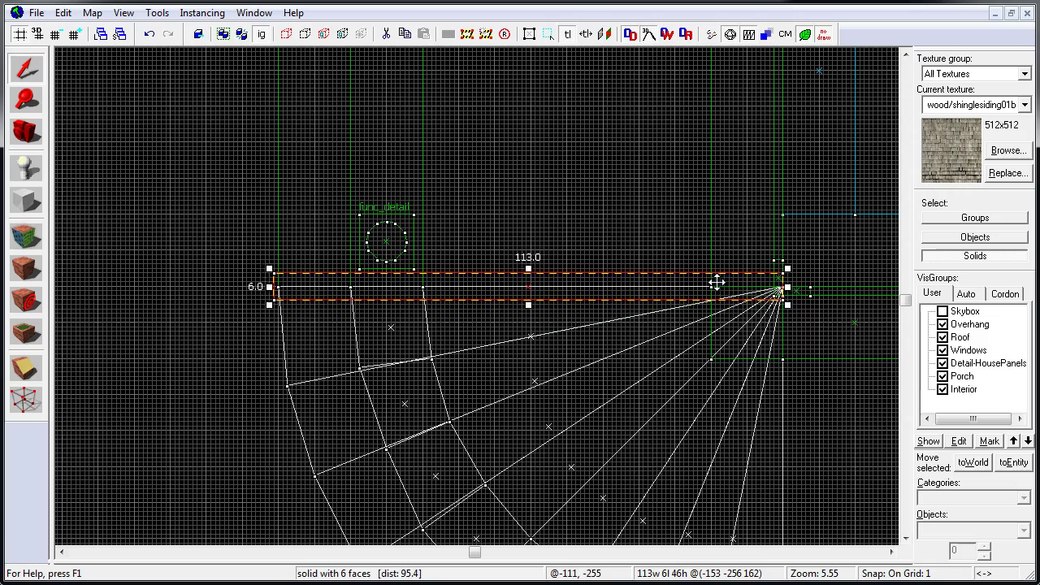
{"action": "left_click_drag", "start_coordinate": [782, 288], "coordinate": [593, 235]}
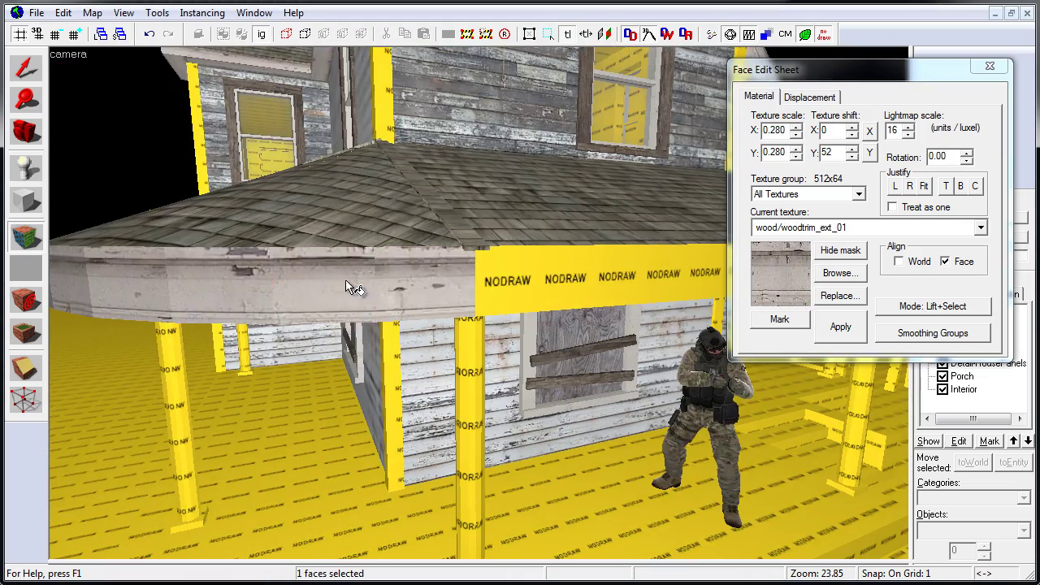
Step: Select the porch roof's fascia face for wood trim, then select another roof solid
{"action": "left_click_drag", "start_coordinate": [351, 288], "coordinate": [480, 304]}
{"action": "left_click_drag", "start_coordinate": [331, 305], "coordinate": [592, 272]}
{"action": "left_click", "coordinate": [592, 272]}
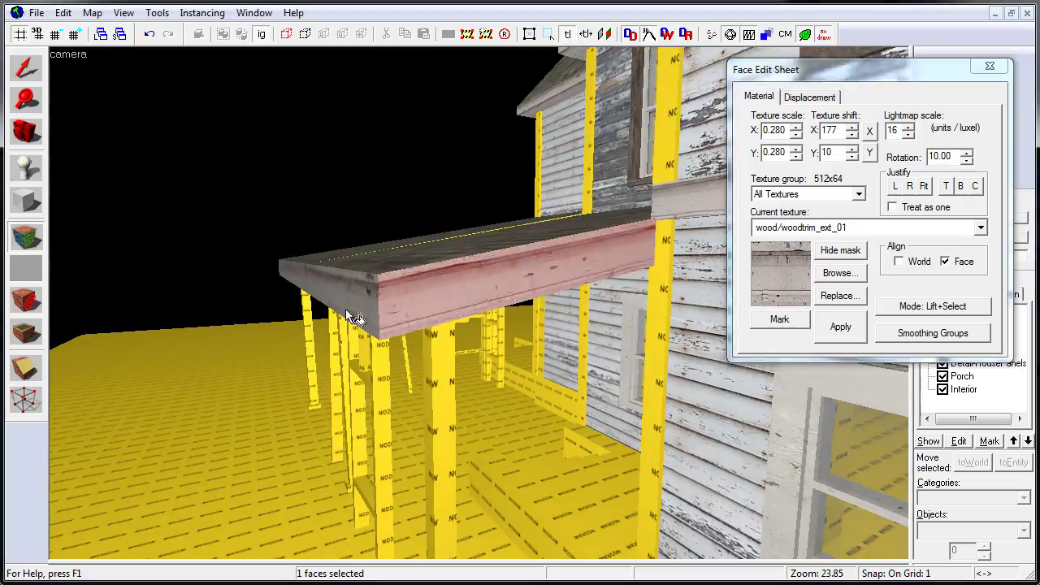
{"action": "left_click_drag", "start_coordinate": [355, 317], "coordinate": [479, 303]}
{"action": "key", "text": "Escape"}
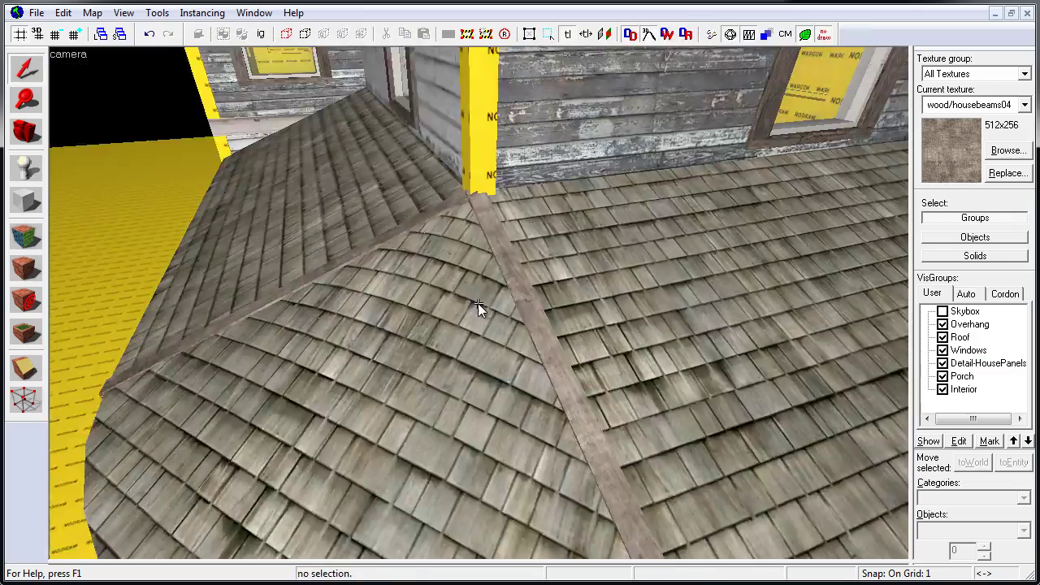
{"action": "left_click", "coordinate": [478, 303]}
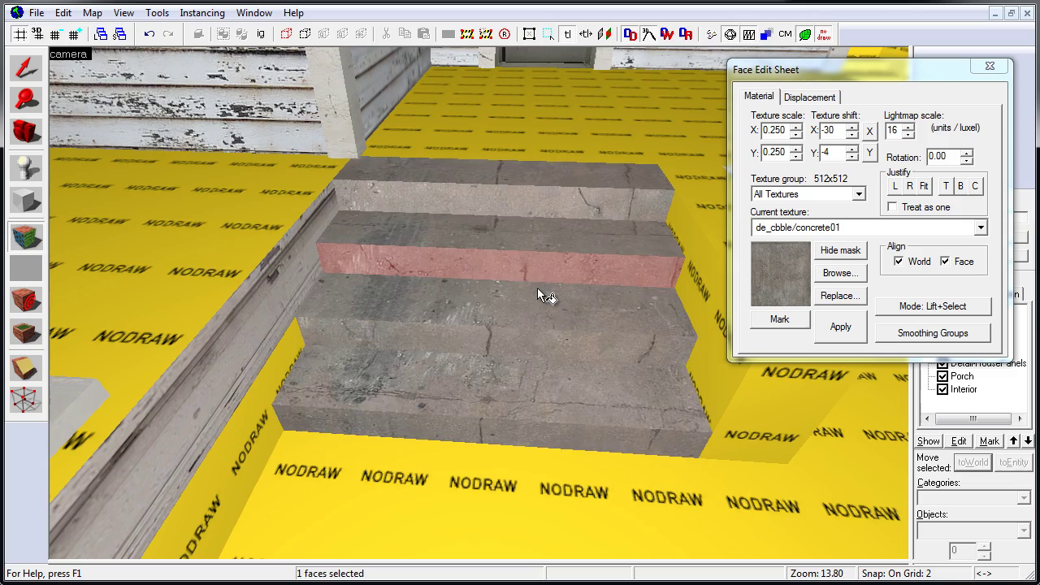
Step: Apply the pouredconcretewall04a texture to the step side and porch foundation faces
{"action": "key", "text": "s"}
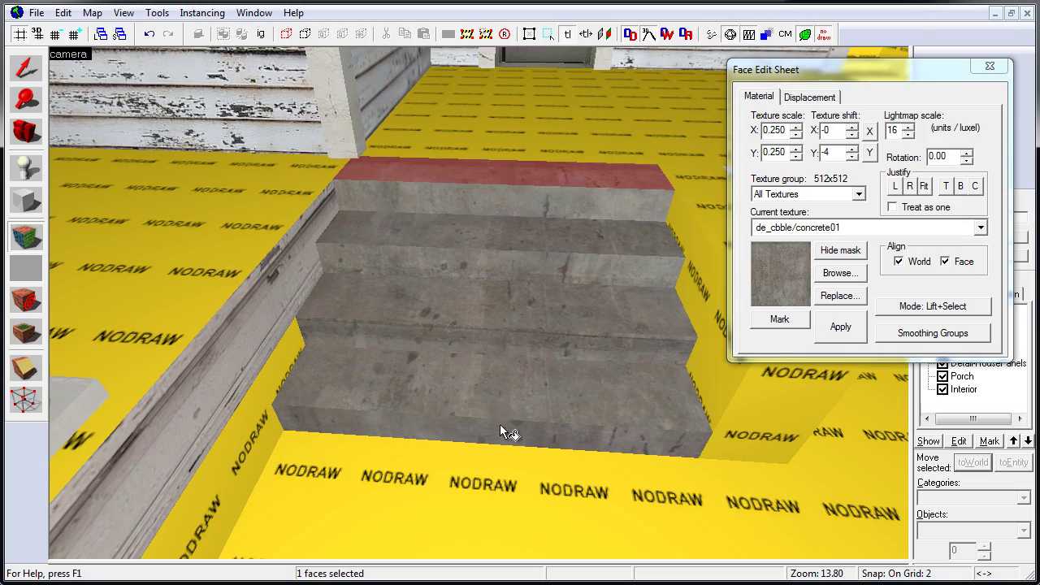
{"action": "key", "text": "a"}
{"action": "key", "text": "w"}
{"action": "left_click", "coordinate": [479, 302]}
{"action": "key", "text": "s"}
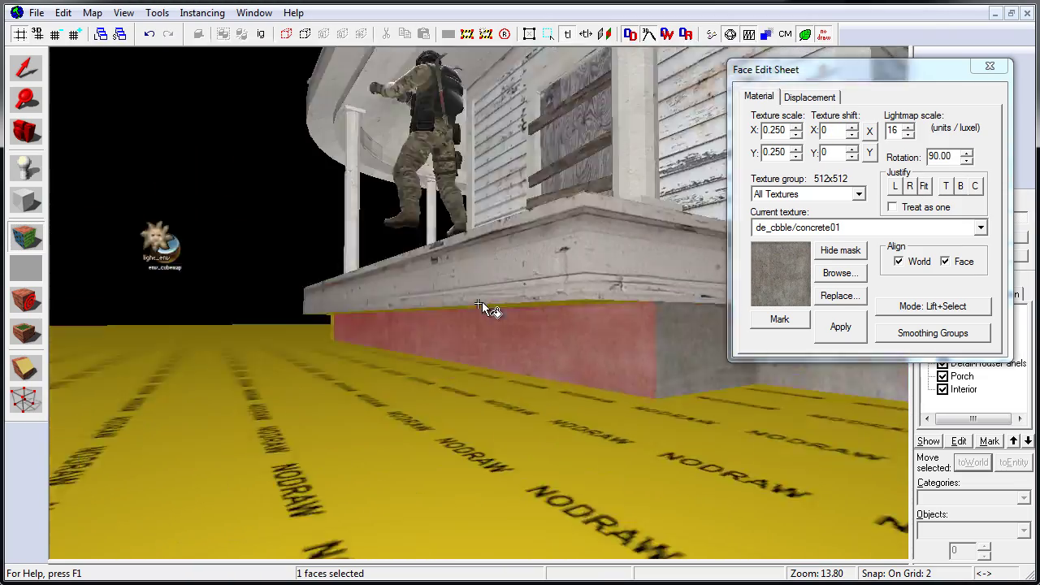
{"action": "key", "text": "w"}
{"action": "key", "text": "s"}
{"action": "key", "text": "a"}
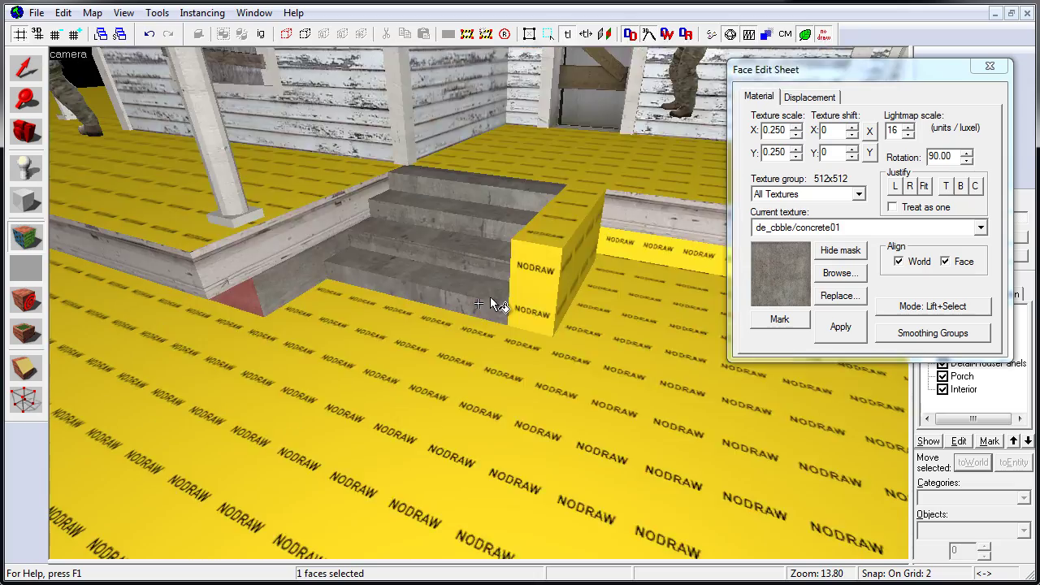
{"action": "left_click", "coordinate": [488, 305]}
{"action": "key", "text": "w"}
{"action": "key", "text": "w"}
{"action": "key", "text": "s"}
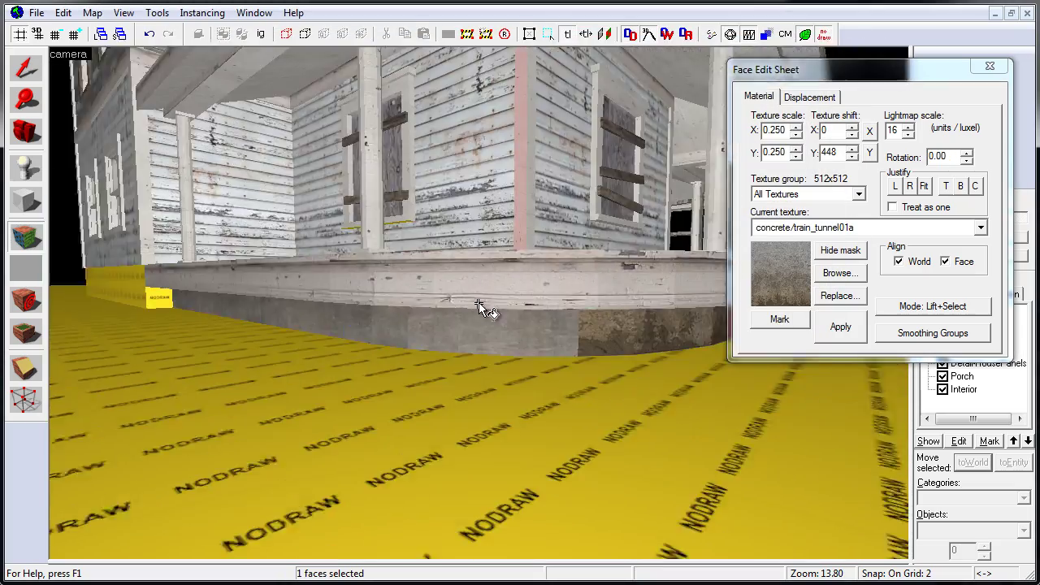
{"action": "key", "text": "a"}
{"action": "left_click", "coordinate": [478, 302]}
{"action": "double_click", "coordinate": [526, 225]}
Step: Select the step block's faces, dismissing the texture browser without choosing a texture
{"action": "key", "text": "a"}
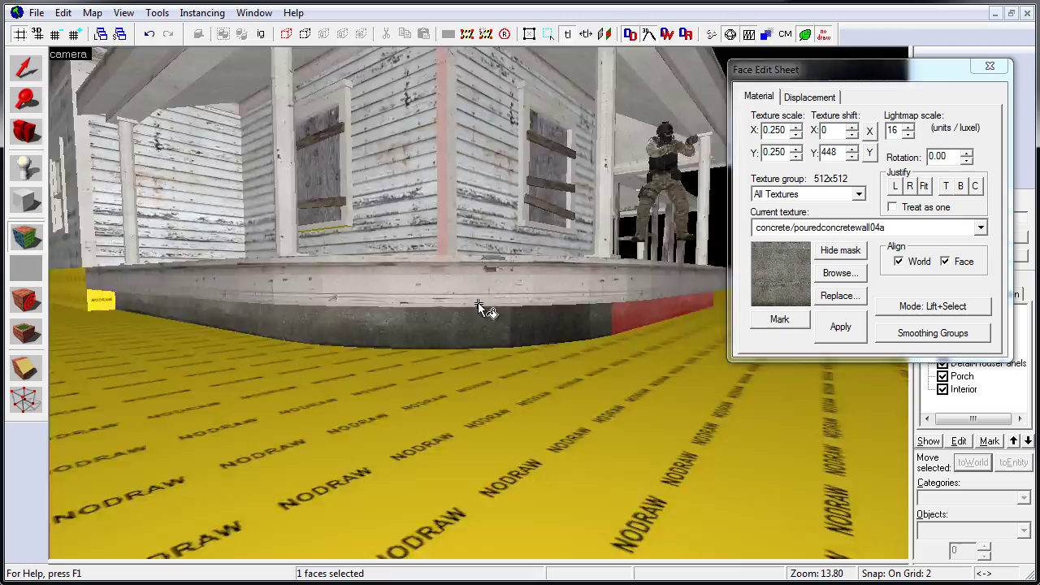
{"action": "key", "text": "w"}
{"action": "key", "text": "s"}
{"action": "key", "text": "w"}
{"action": "key", "text": "s"}
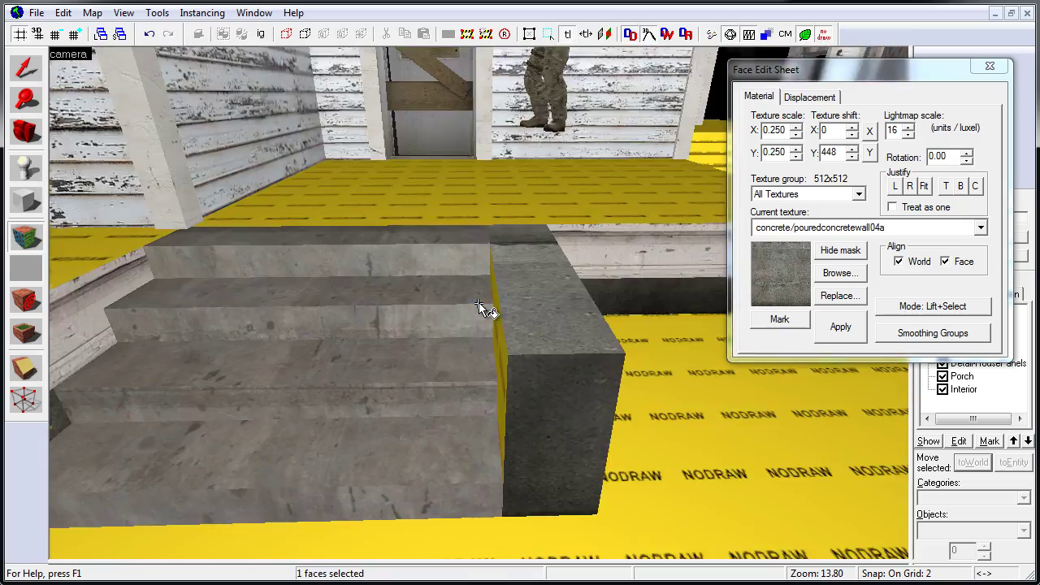
{"action": "left_click", "coordinate": [479, 302]}
{"action": "key", "text": "s"}
{"action": "left_click", "coordinate": [478, 303]}
{"action": "key", "text": "w"}
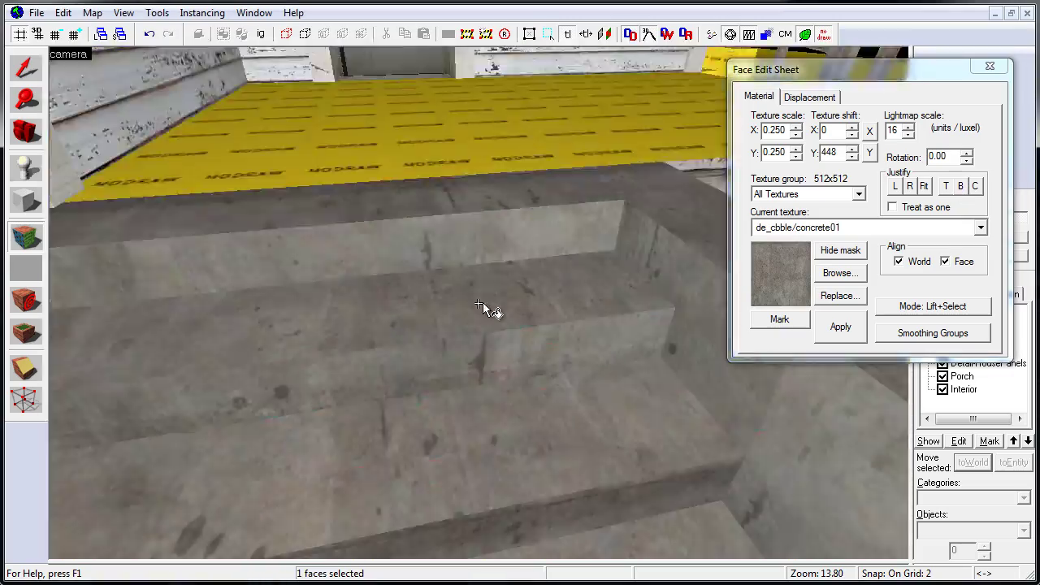
{"action": "key", "text": "shift+b"}
{"action": "key", "text": "Escape"}
Step: Apply concrete/concrete_ext_01 to the step, porch top and adjacent foundation faces
{"action": "key", "text": "w"}
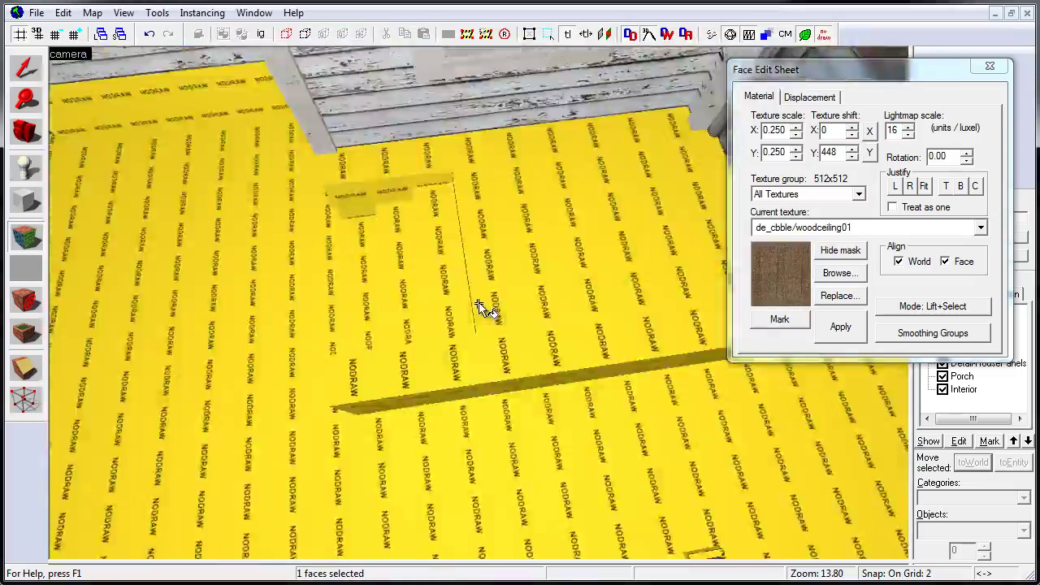
{"action": "key", "text": "s"}
{"action": "left_click", "coordinate": [479, 302]}
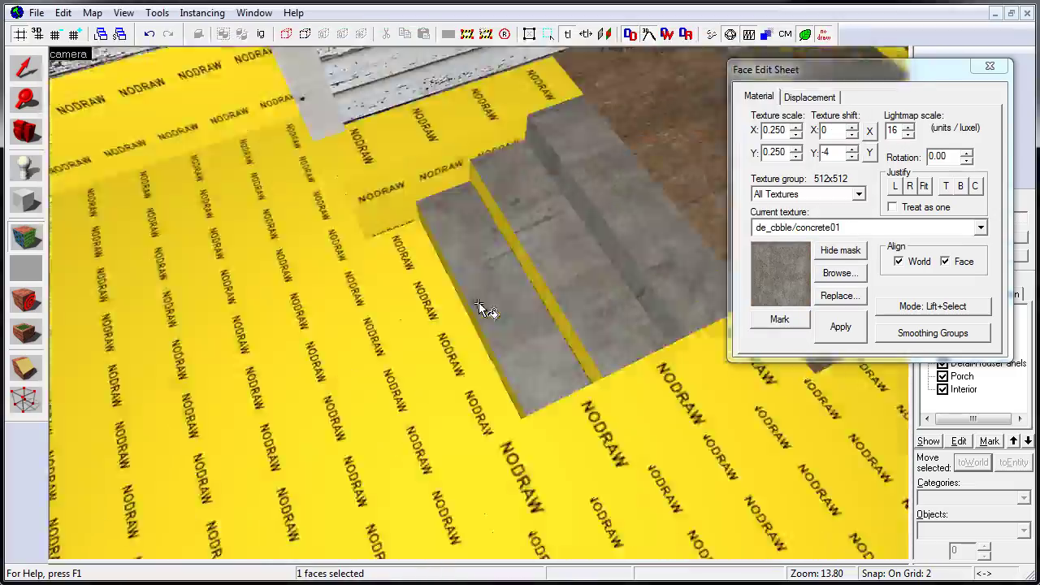
{"action": "left_click", "coordinate": [479, 302]}
{"action": "left_click", "coordinate": [418, 477]}
{"action": "left_click", "coordinate": [483, 302]}
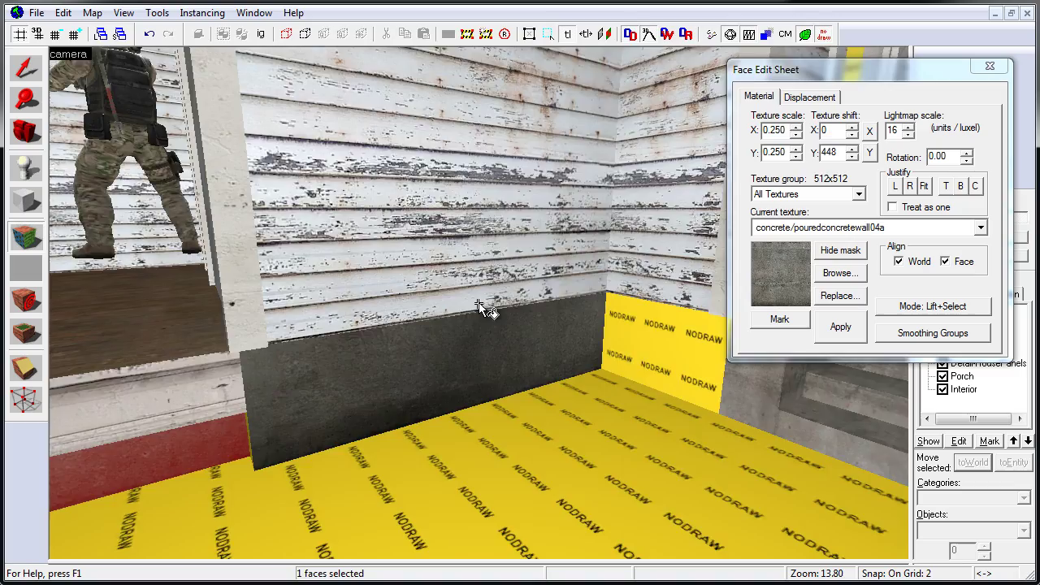
{"action": "key", "text": "shift+b"}
{"action": "type", "text": "concrete"}
{"action": "double_click", "coordinate": [676, 372]}
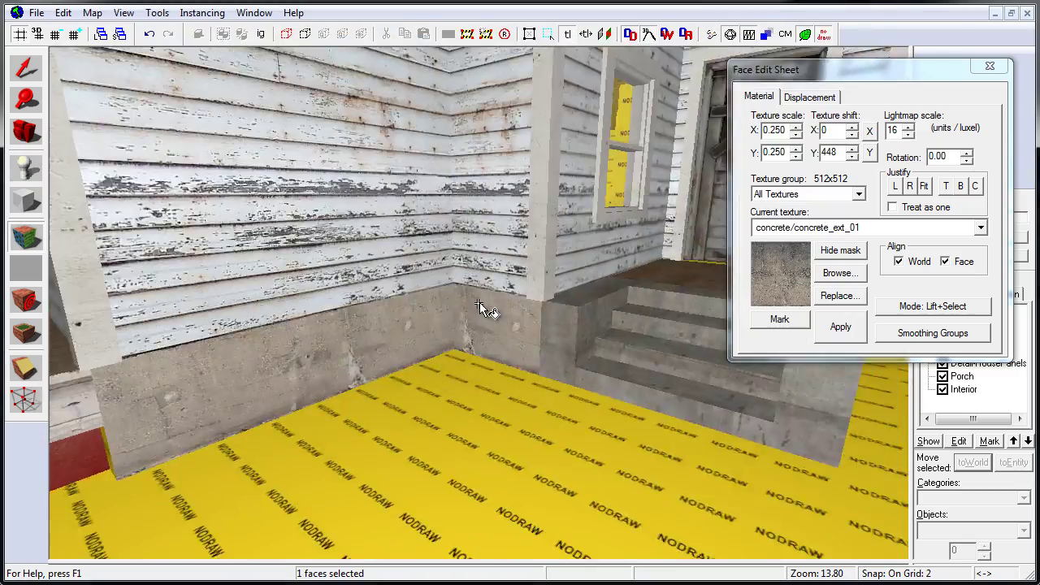
Step: Left-justify the concrete texture on the foundation face under the porch
{"action": "key", "text": "w"}
{"action": "key", "text": "s"}
{"action": "key", "text": "s"}
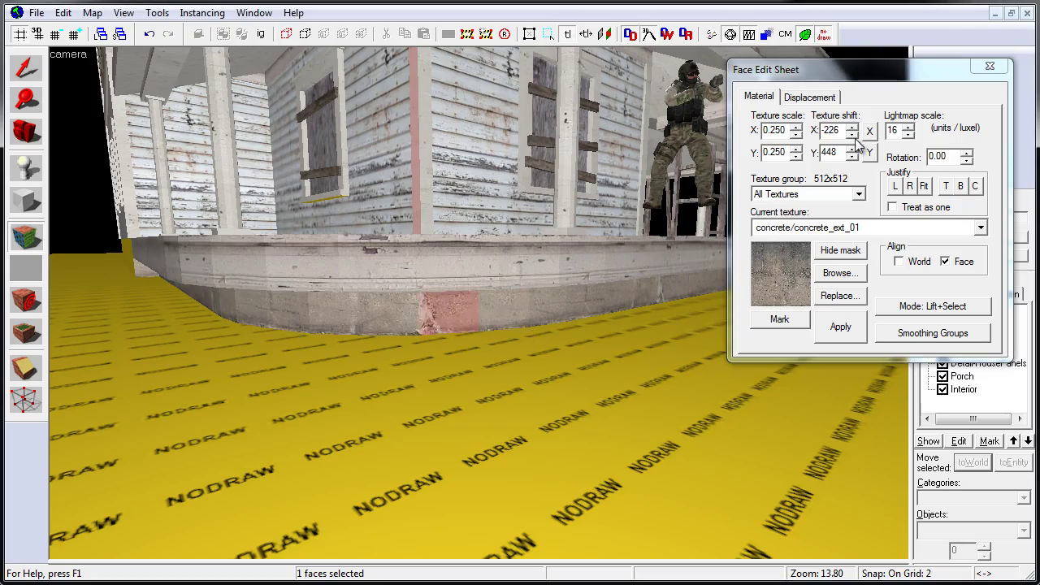
{"action": "key", "text": "w"}
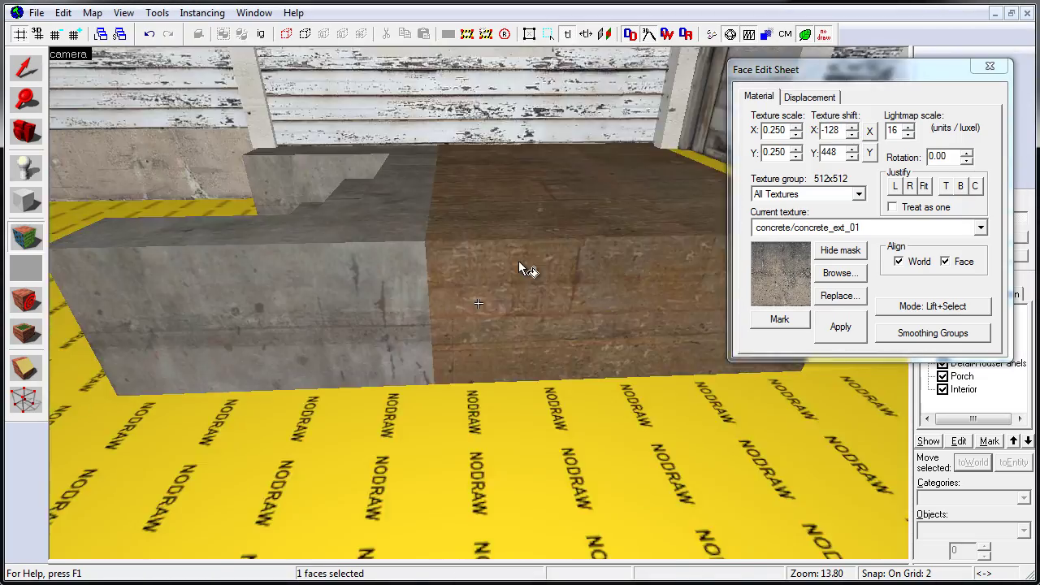
{"action": "key", "text": "shift+s"}
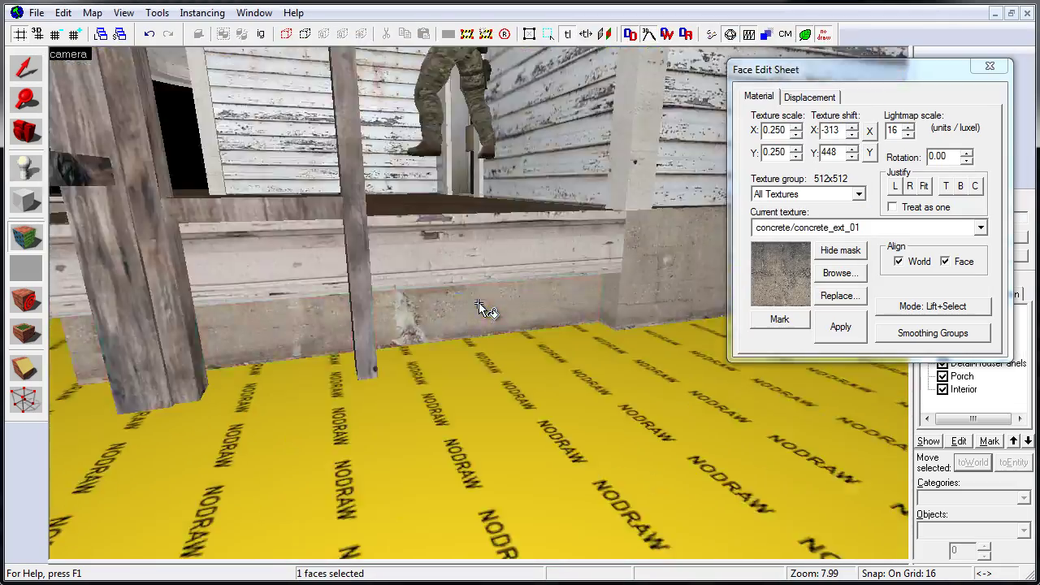
{"action": "left_click", "coordinate": [898, 186]}
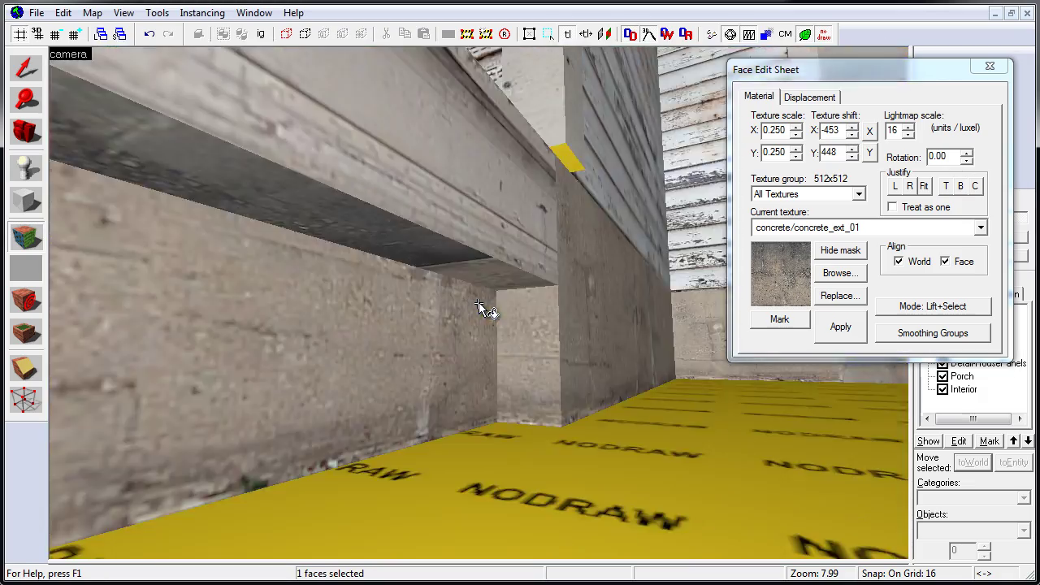
Step: Reset the porch trim face to wood/woodtrim_ext_01 with 0/0 shift and fly indoors
{"action": "left_click", "coordinate": [493, 265]}
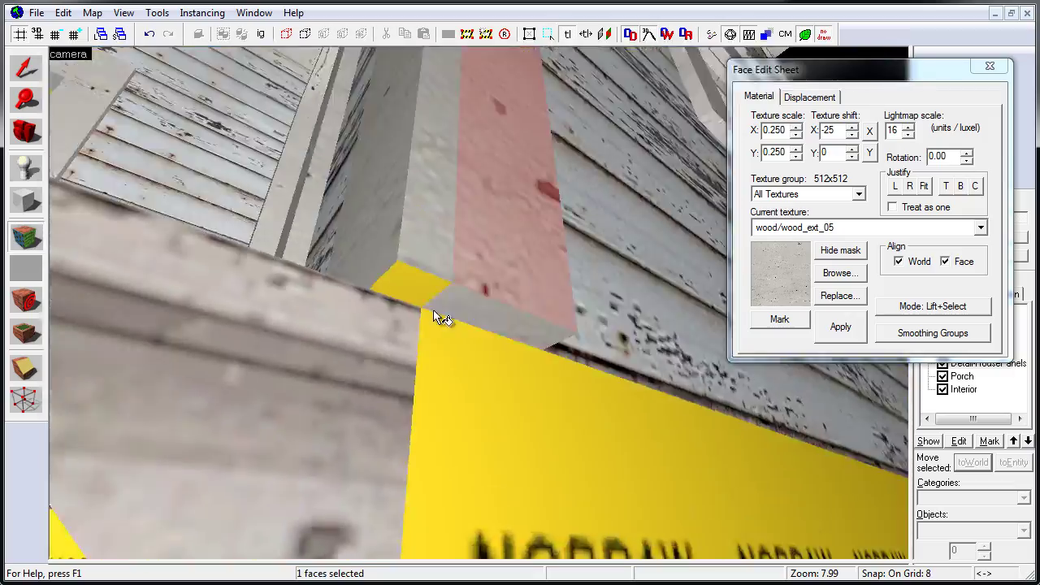
{"action": "key", "text": "w"}
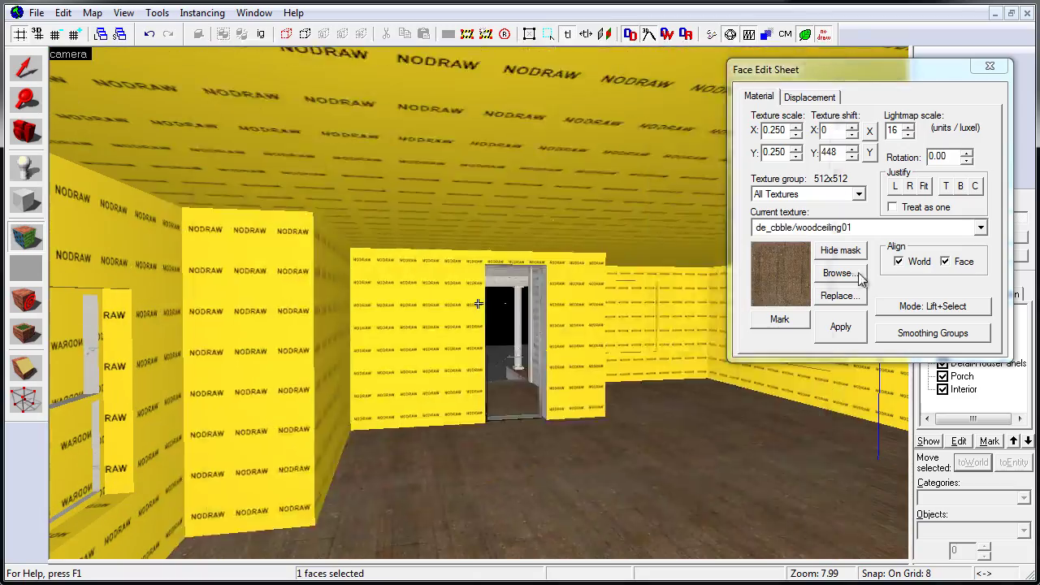
{"action": "left_click", "coordinate": [860, 278]}
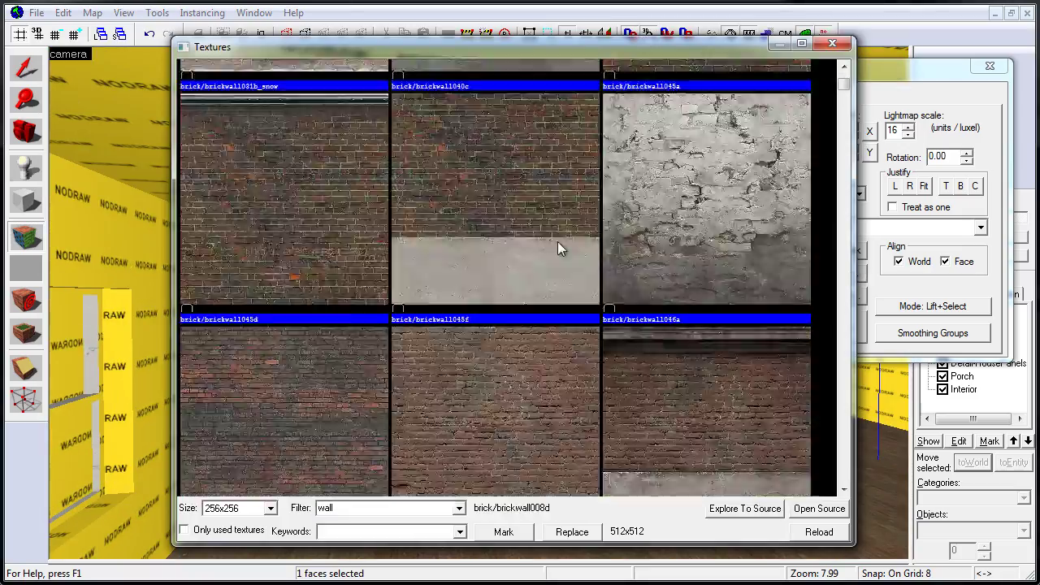
{"action": "scroll", "coordinate": [557, 241], "scroll_direction": "down", "scroll_amount": 5}
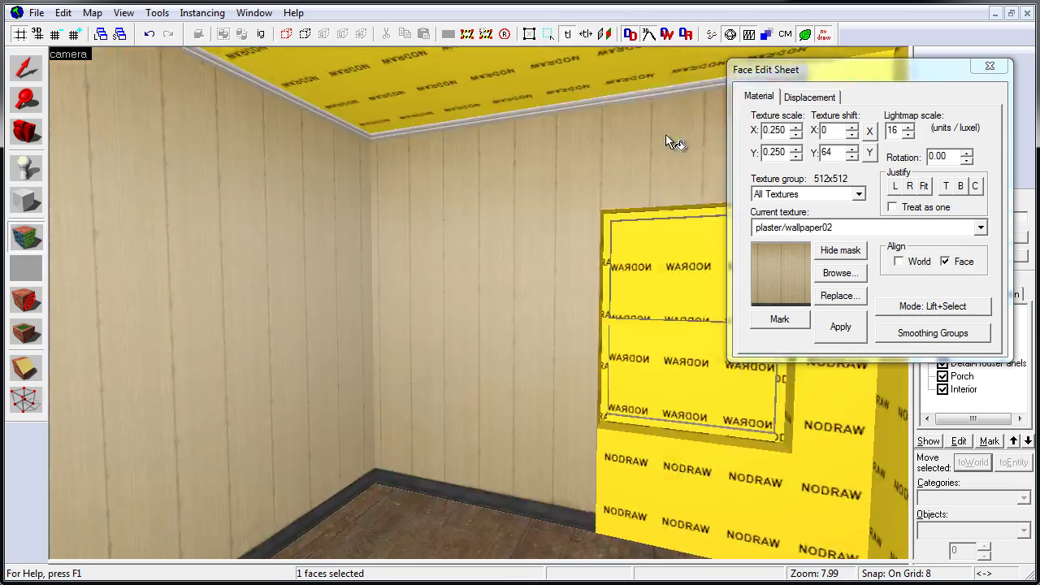
{"action": "key", "text": "z"}
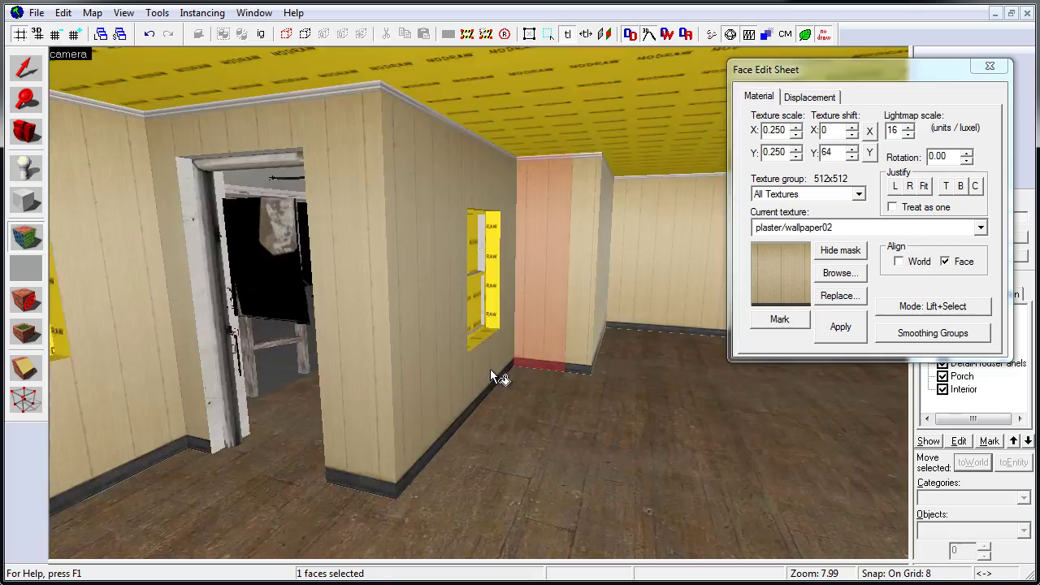
{"action": "left_click", "coordinate": [487, 309]}
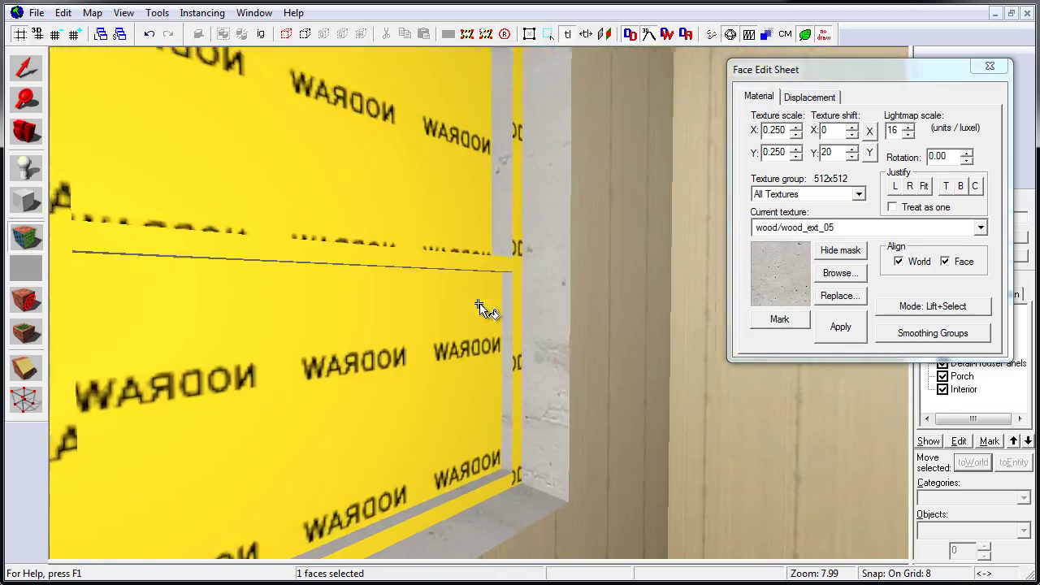
{"action": "left_click", "coordinate": [479, 307]}
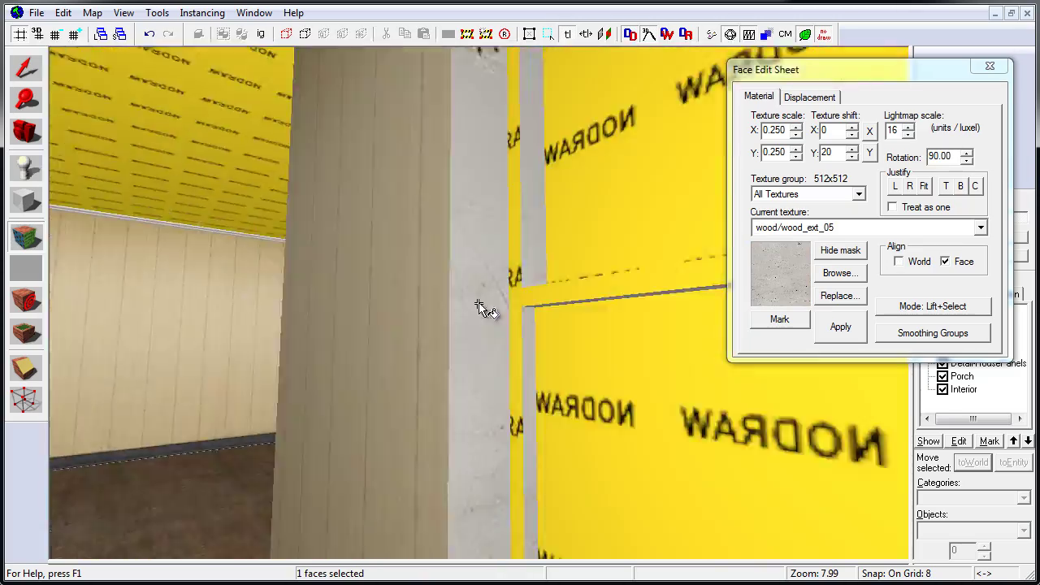
{"action": "key", "text": "w"}
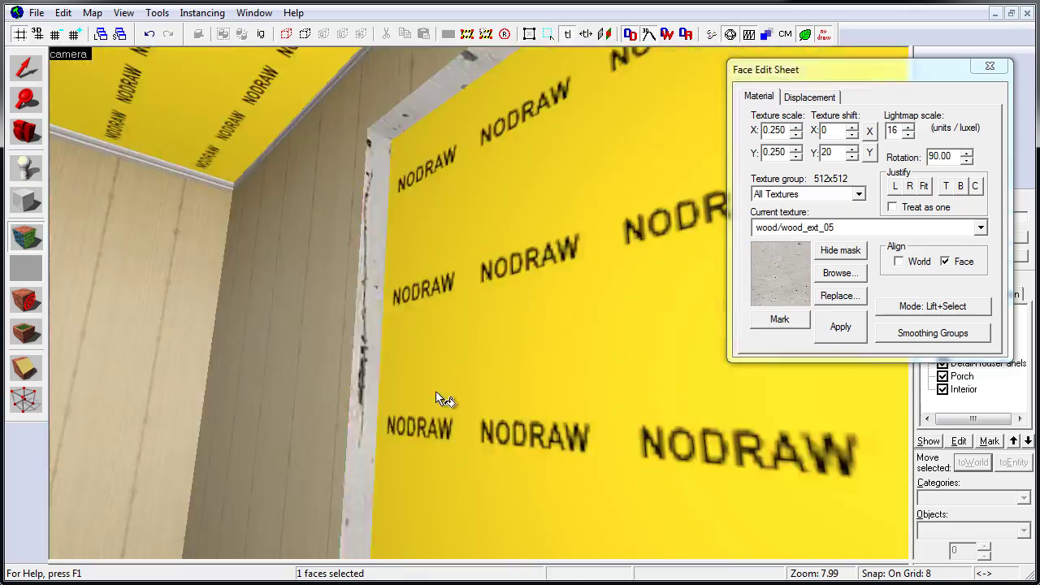
{"action": "key", "text": "w"}
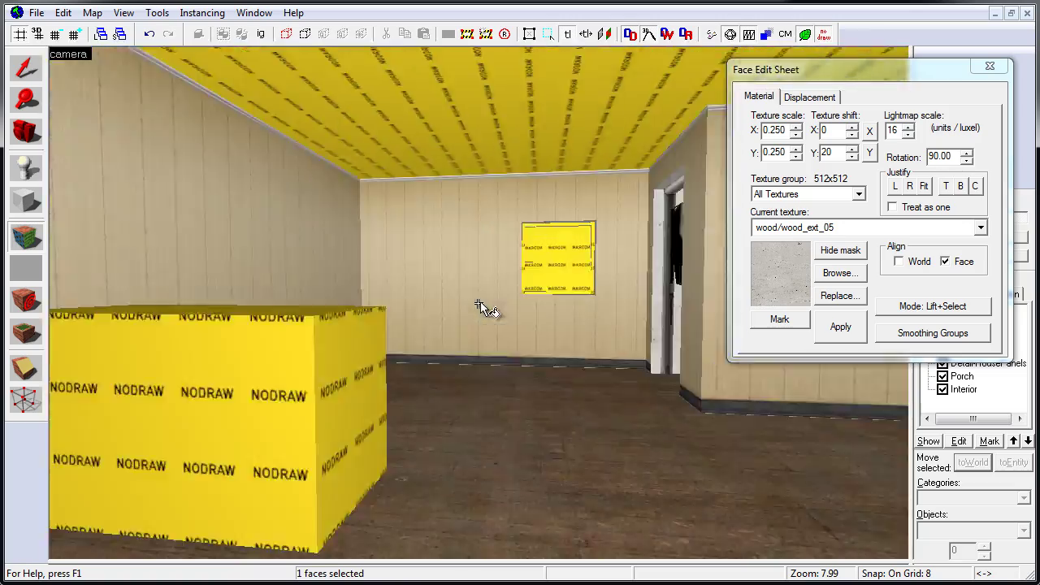
{"action": "key", "text": "w"}
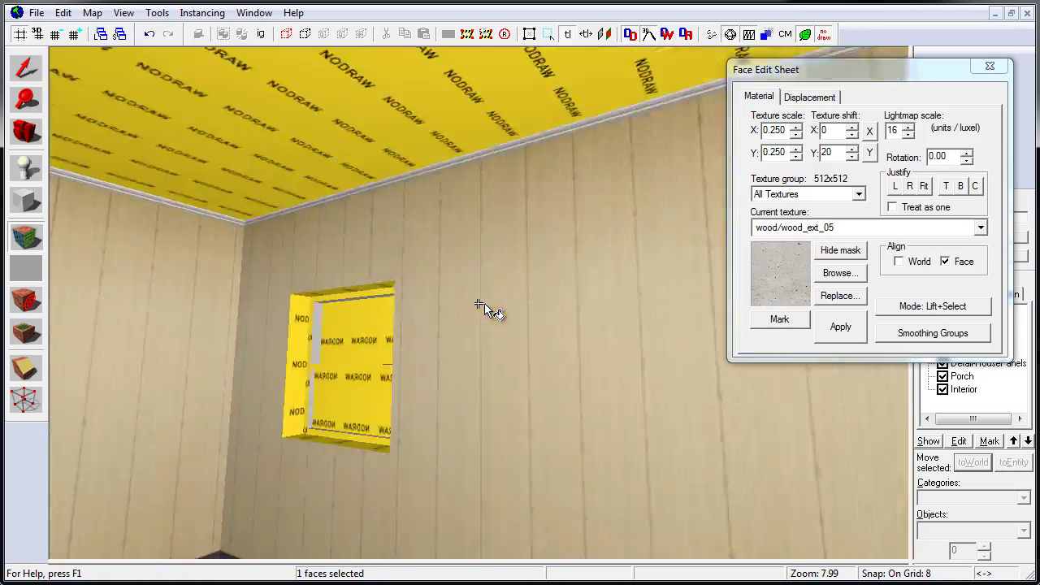
{"action": "left_click", "coordinate": [480, 307]}
{"action": "key", "text": "w"}
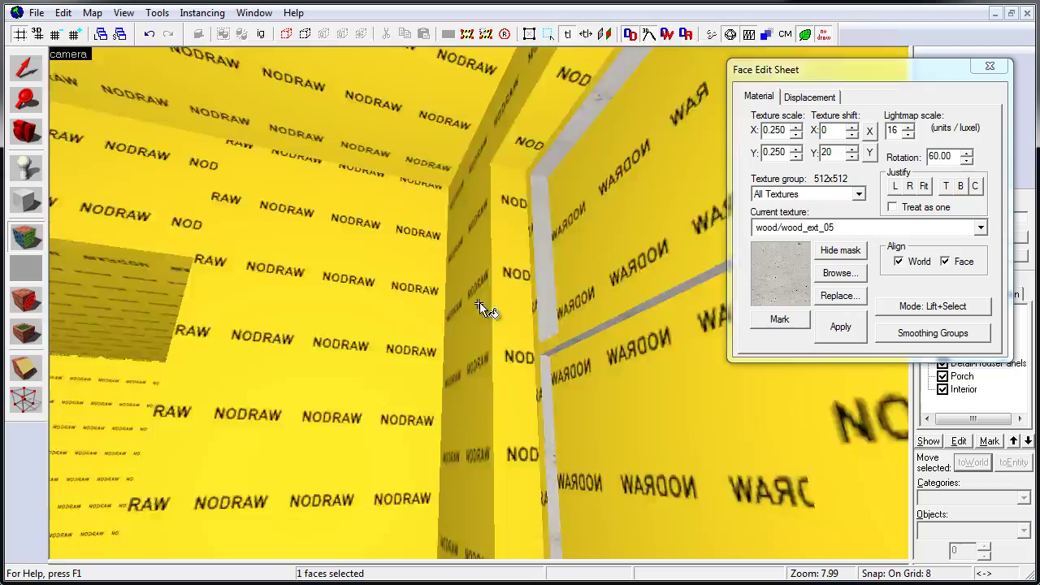
{"action": "key", "text": "w"}
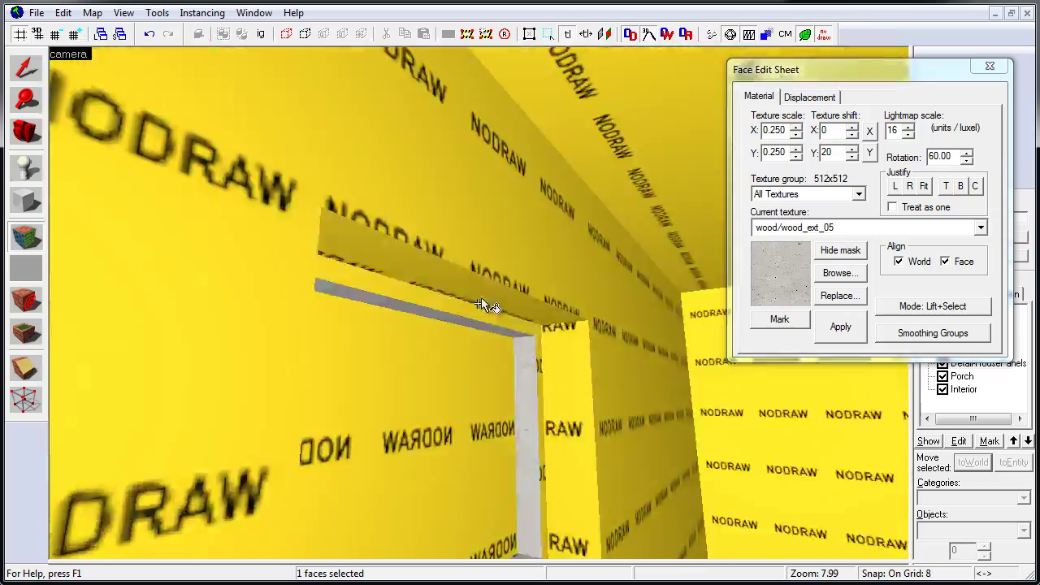
{"action": "key", "text": "w"}
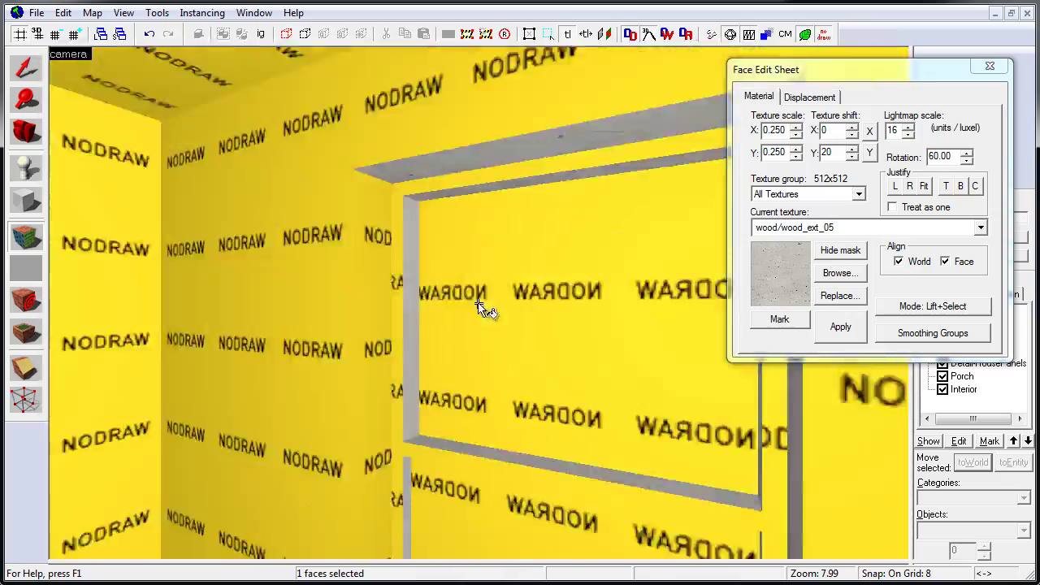
{"action": "key", "text": "w"}
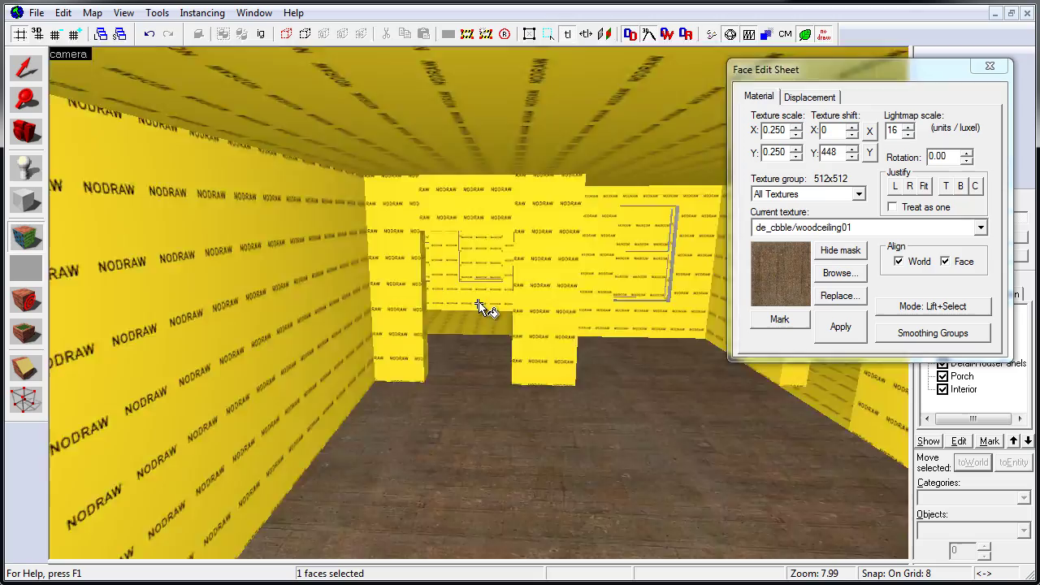
{"action": "left_click", "coordinate": [479, 307]}
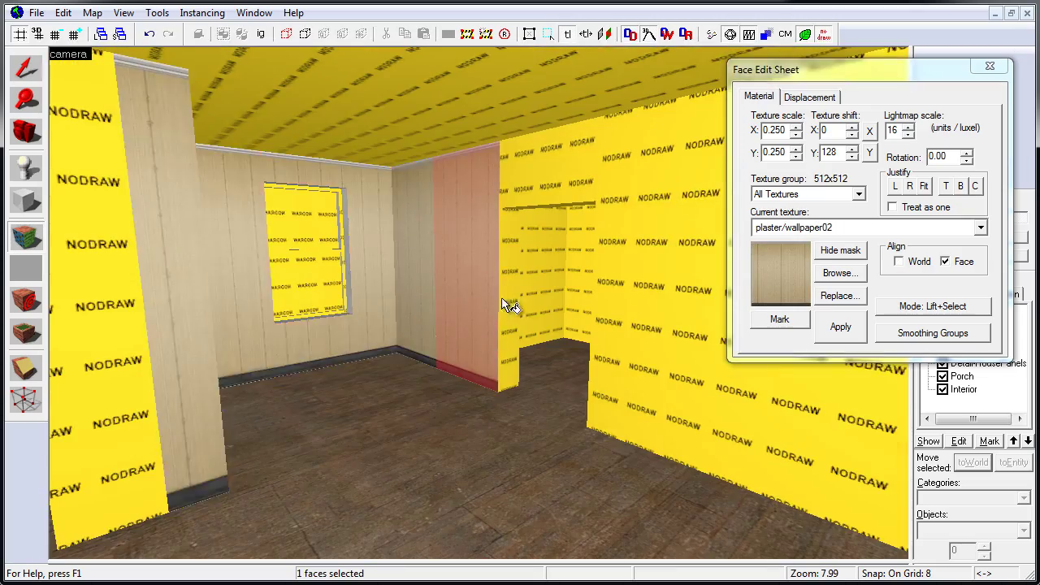
{"action": "key", "text": "w"}
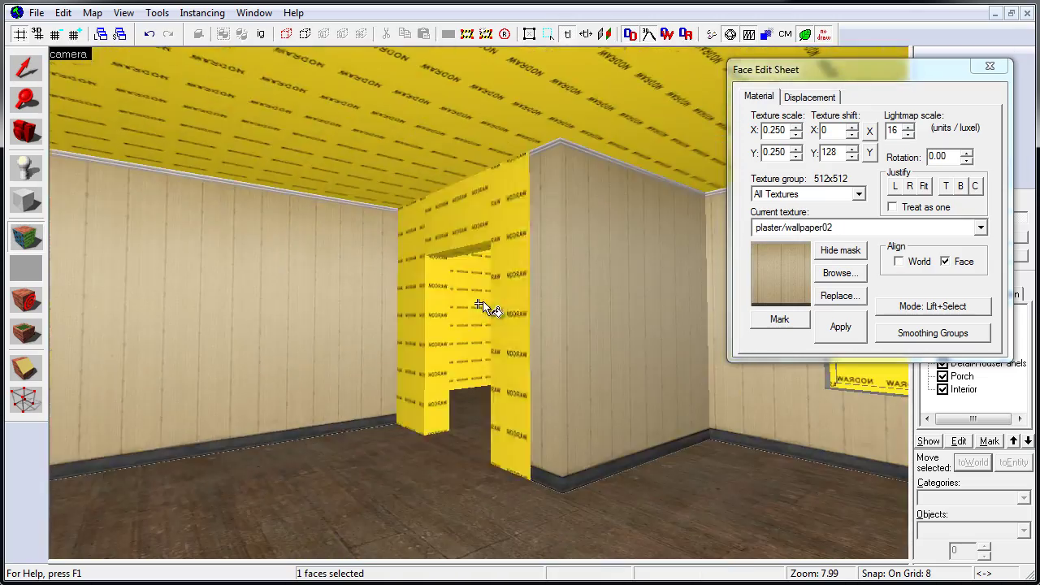
{"action": "key", "text": "Left"}
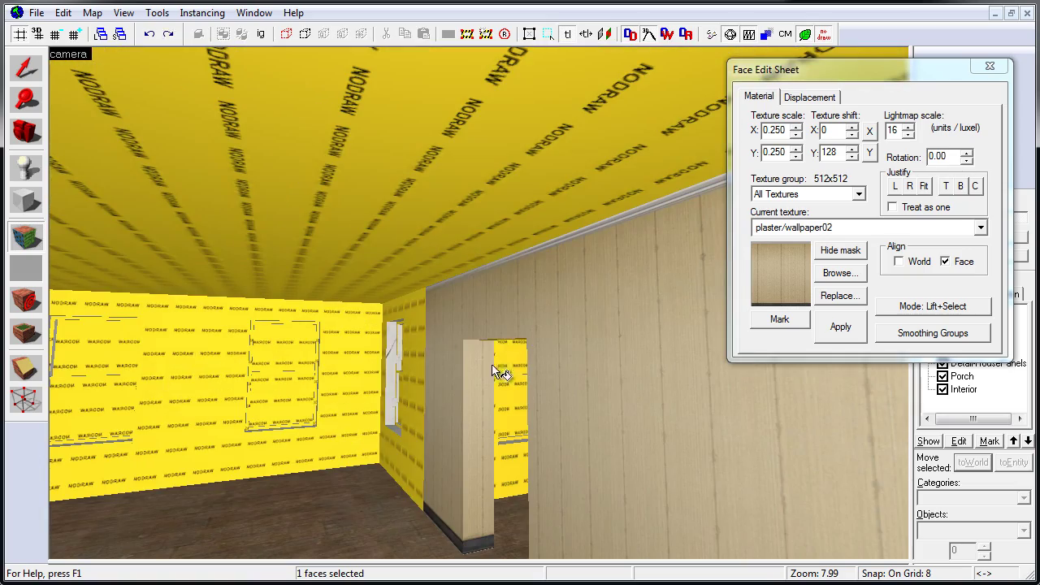
{"action": "key", "text": "w"}
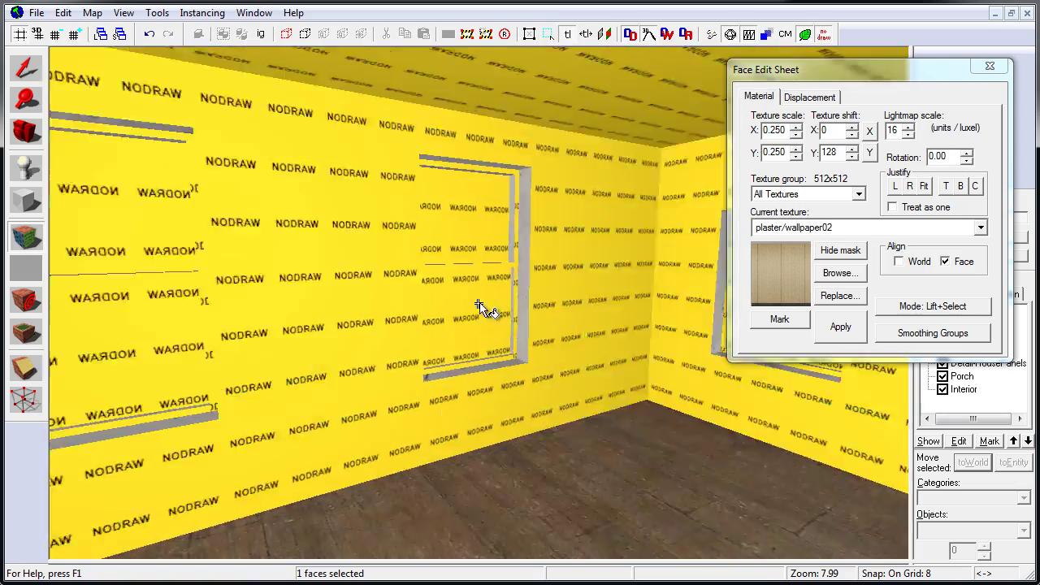
{"action": "key", "text": "s"}
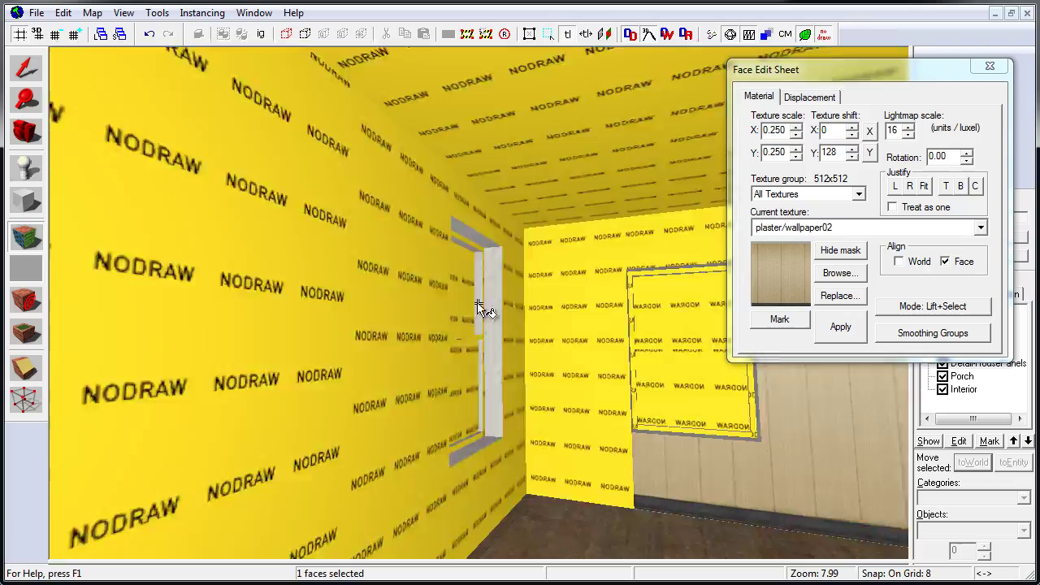
{"action": "key", "text": "s"}
{"action": "key", "text": "w"}
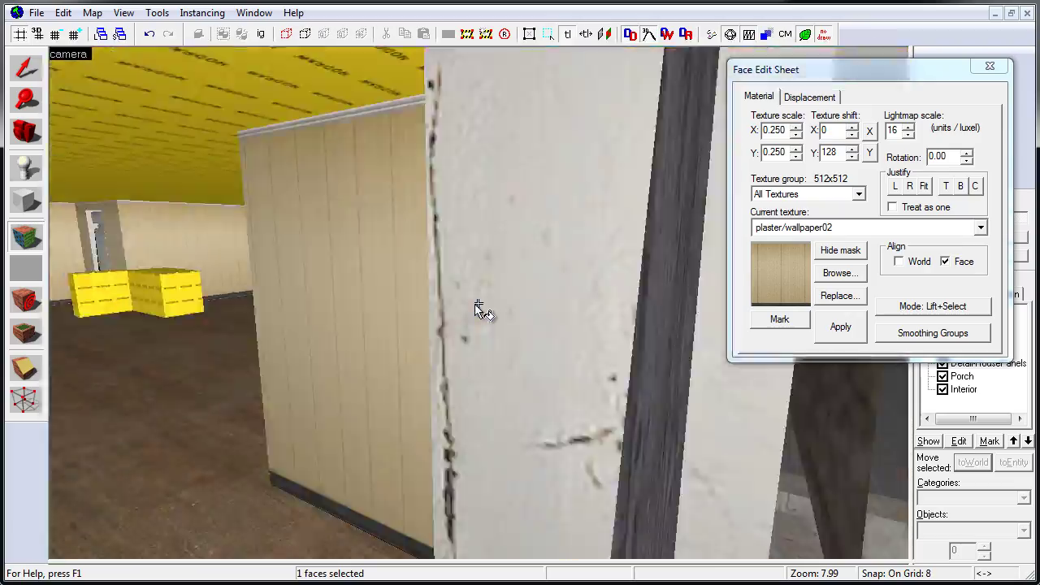
{"action": "left_click", "coordinate": [478, 303]}
{"action": "key", "text": "s"}
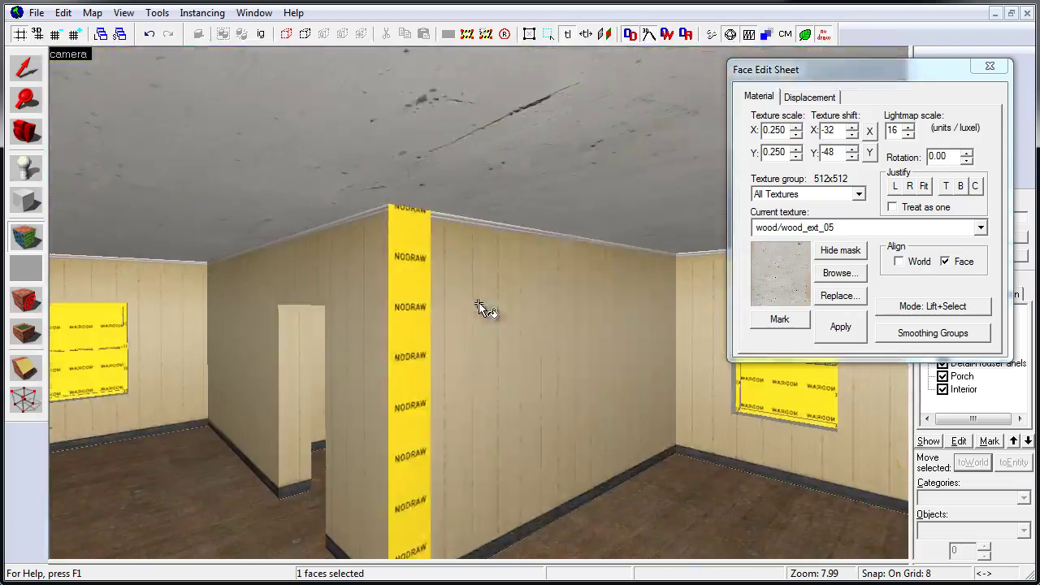
{"action": "key", "text": "s"}
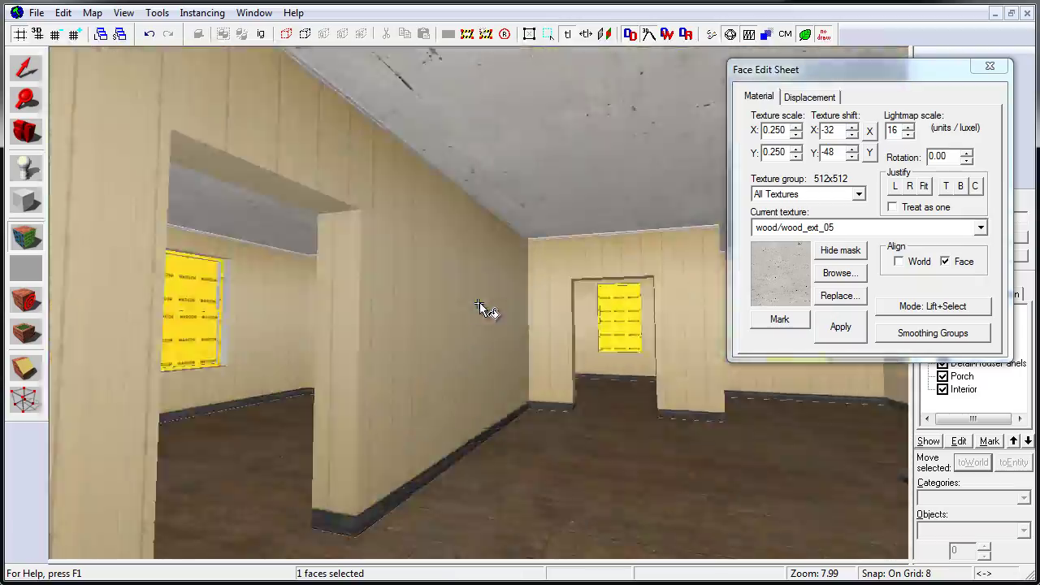
{"action": "key", "text": "s"}
Step: Apply the stone market wall texture to the porch floor and foundation face
{"action": "left_click", "coordinate": [479, 305]}
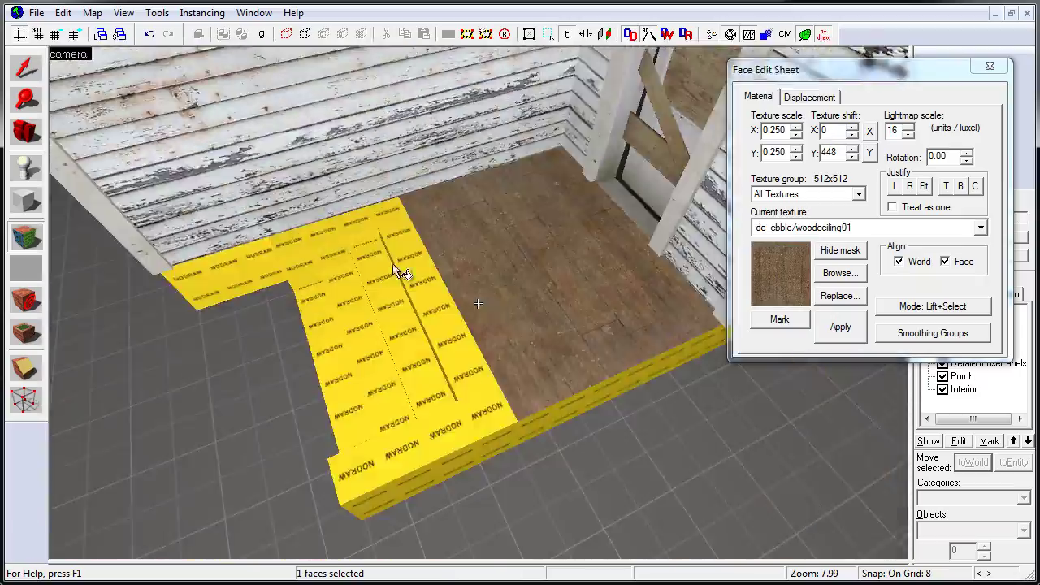
{"action": "key", "text": "w"}
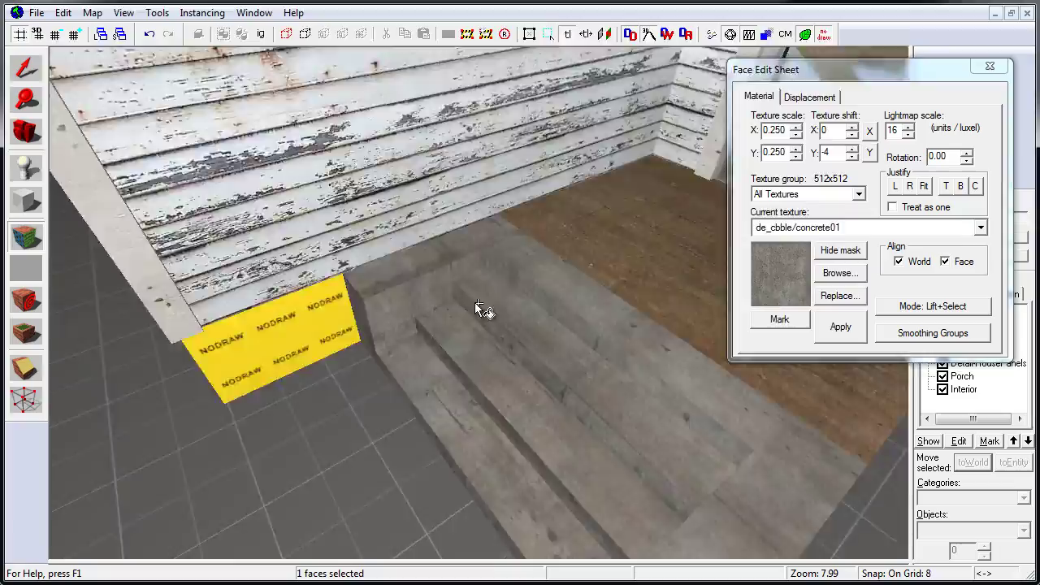
{"action": "key", "text": "alt+b"}
{"action": "scroll", "coordinate": [537, 366], "scroll_direction": "up", "scroll_amount": 10}
{"action": "double_click", "coordinate": [524, 271]}
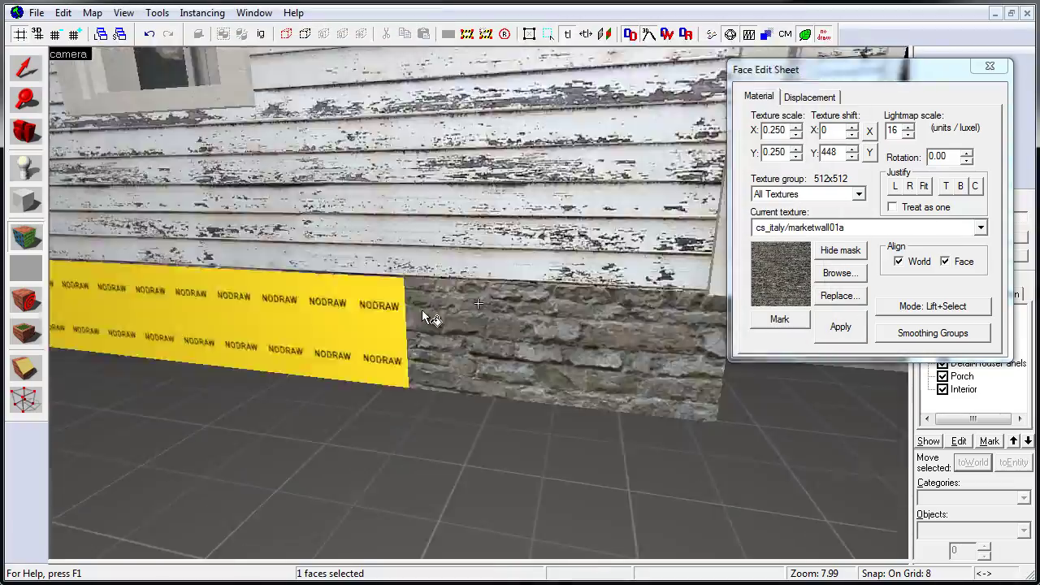
{"action": "key", "text": "s"}
Step: Cover the foundation with the mossy de_cbble/outwall01bmoss stone texture
{"action": "left_click", "coordinate": [469, 298]}
{"action": "key", "text": "alt+b"}
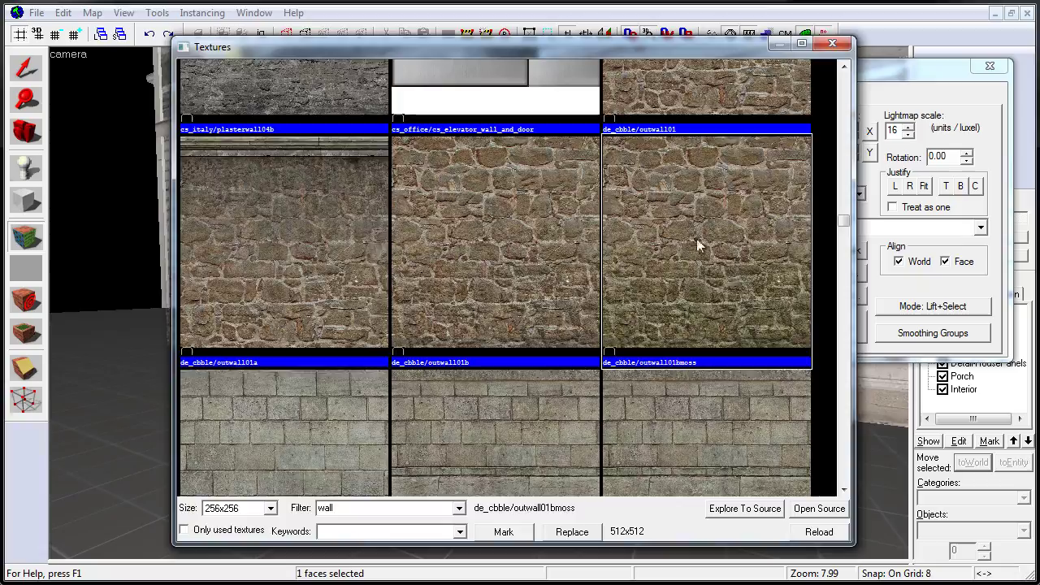
{"action": "double_click", "coordinate": [390, 357]}
{"action": "key", "text": "w"}
{"action": "key", "text": "z"}
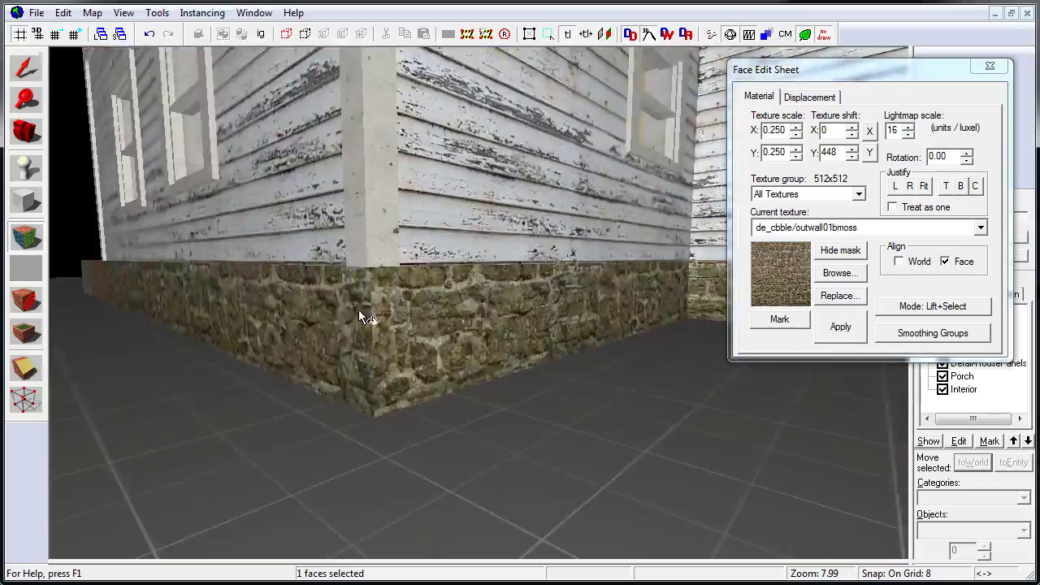
{"action": "left_click_drag", "start_coordinate": [359, 310], "coordinate": [571, 278]}
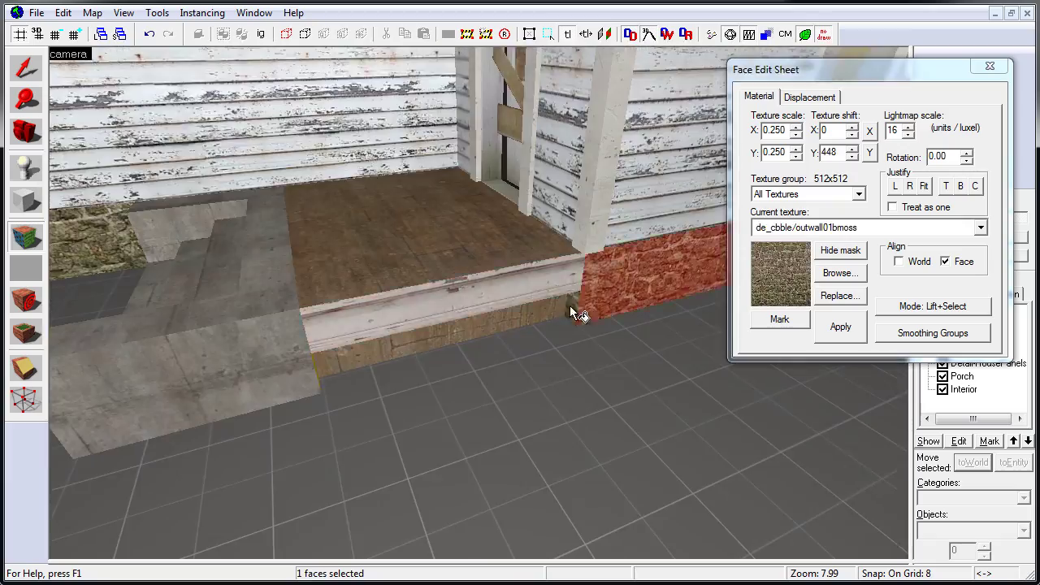
Step: Select the porch stair faces and browse for a concrete texture for them
{"action": "key", "text": "shift+s"}
{"action": "left_click", "coordinate": [490, 271]}
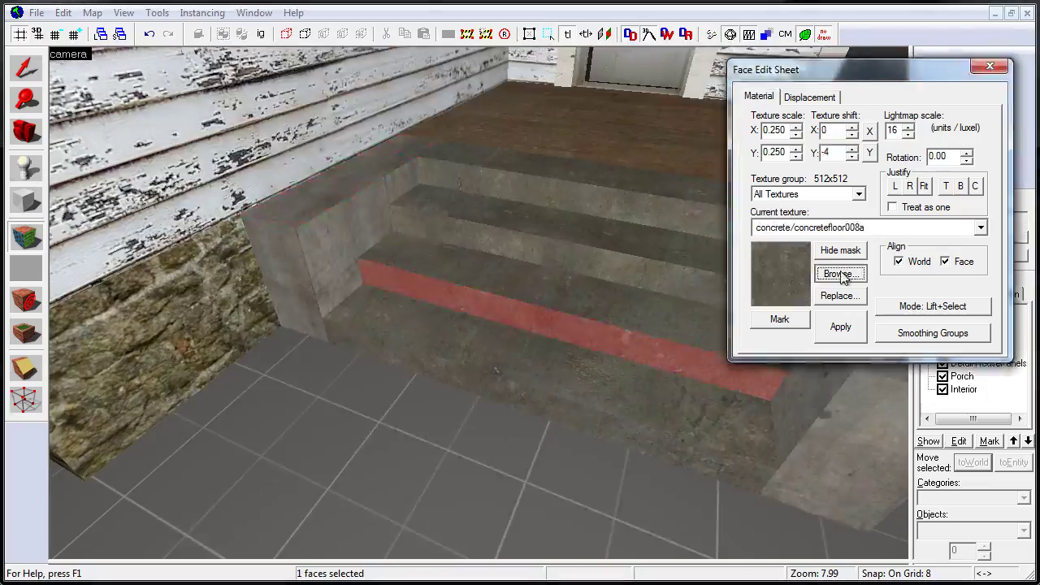
{"action": "left_click", "coordinate": [840, 273]}
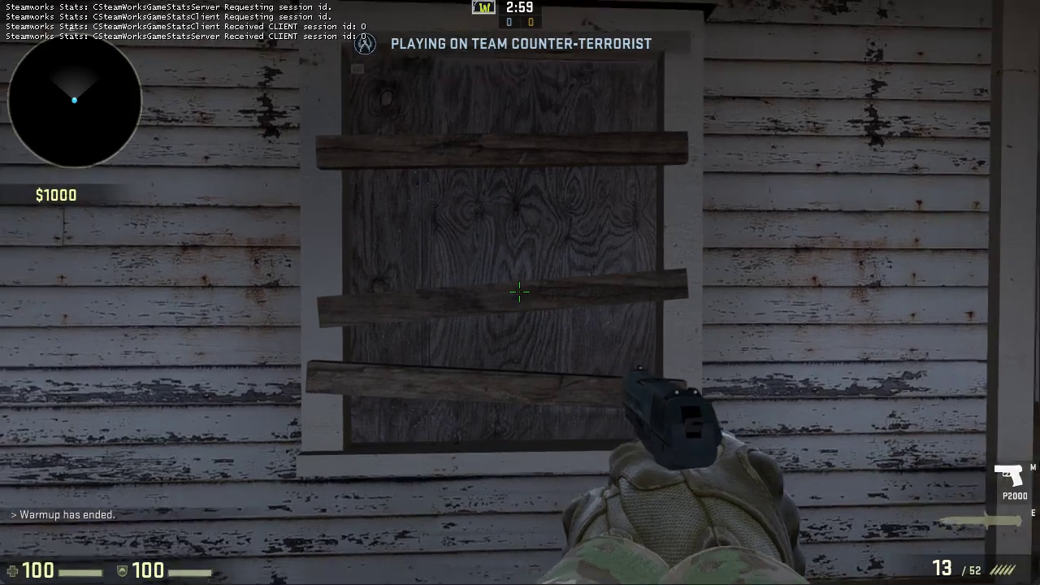
{"action": "key", "text": "3"}
{"action": "key", "text": "s"}
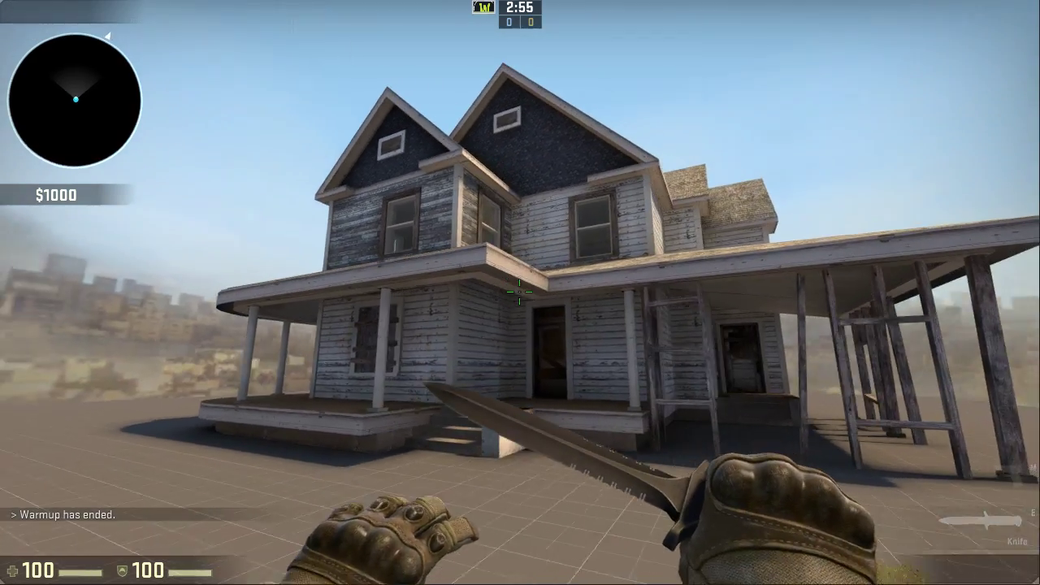
{"action": "key", "text": "w"}
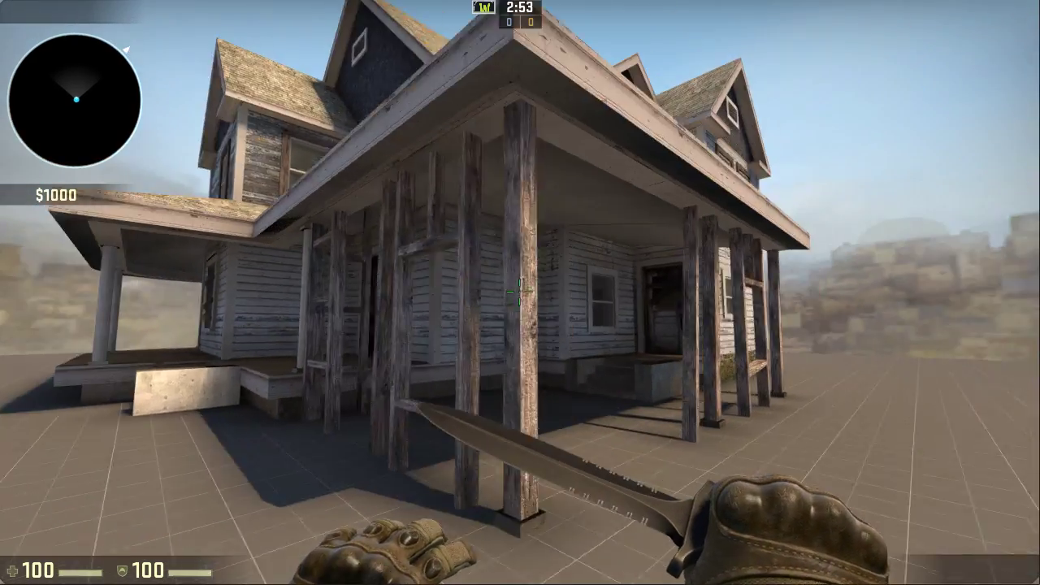
{"action": "key", "text": "w"}
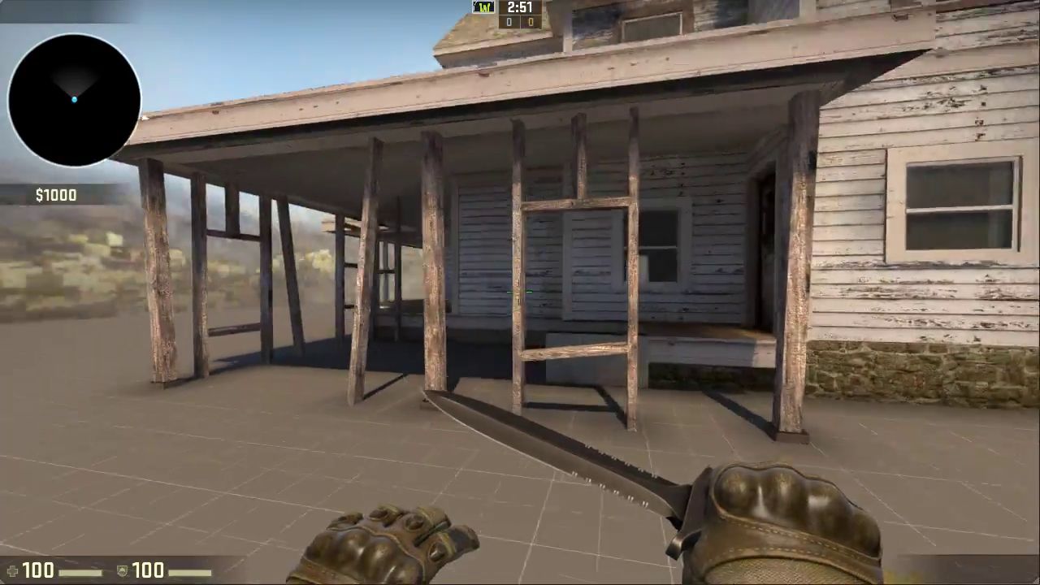
{"action": "key", "text": "2"}
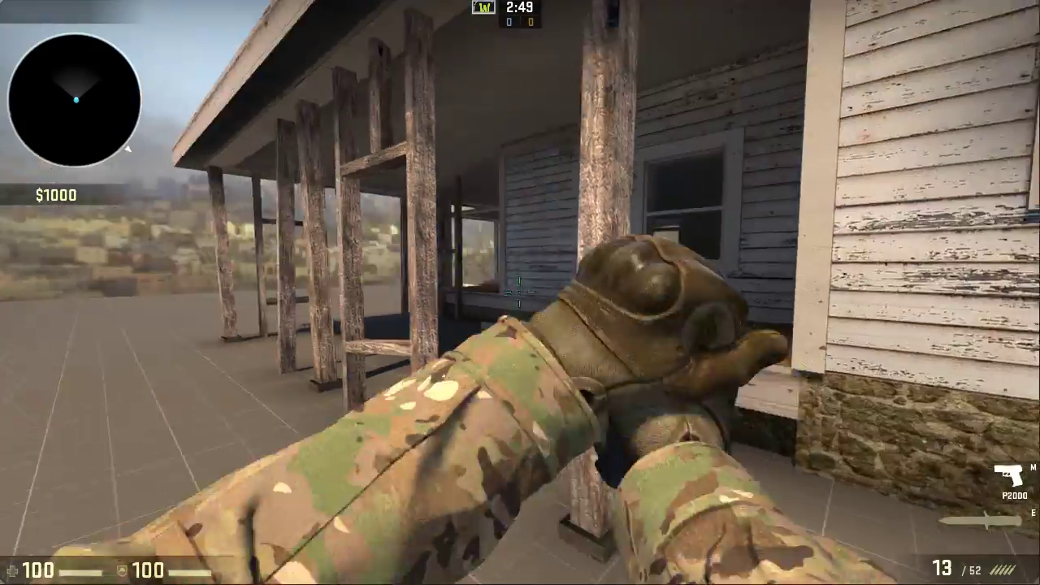
{"action": "key", "text": "s"}
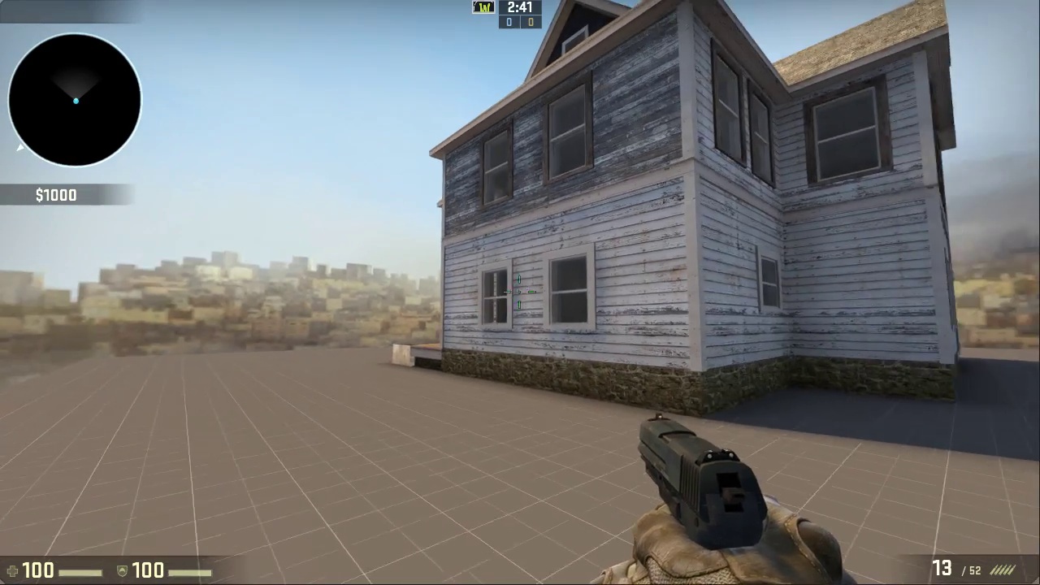
{"action": "key", "text": "a"}
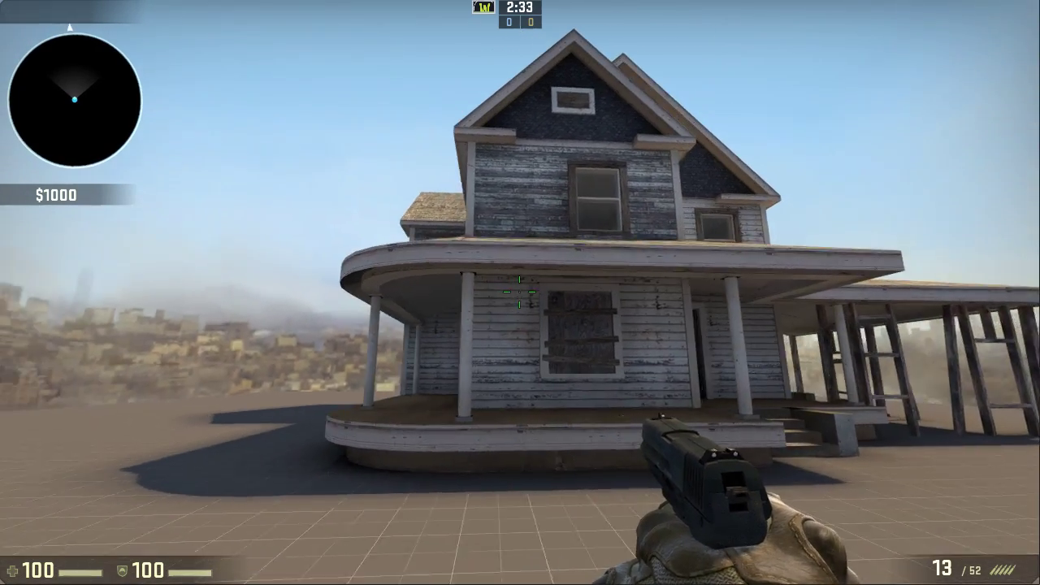
{"action": "key", "text": "w"}
{"action": "key", "text": "a"}
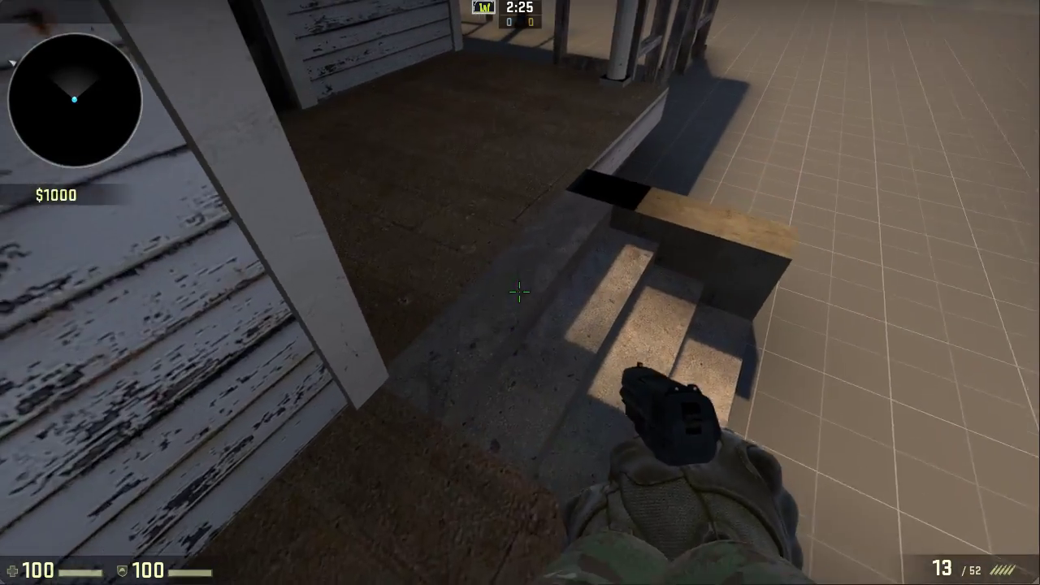
{"action": "key", "text": "w"}
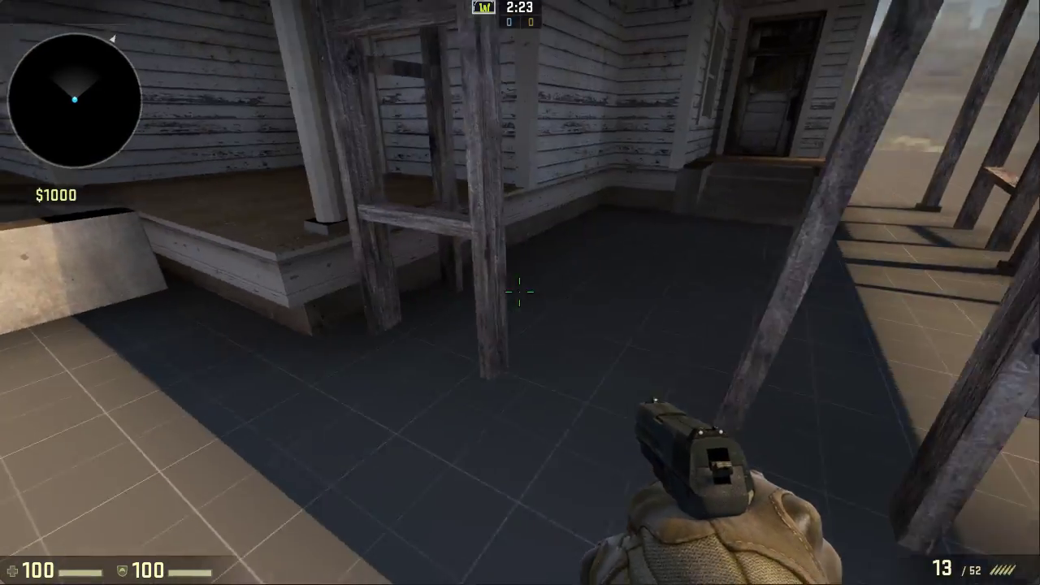
{"action": "key", "text": "w"}
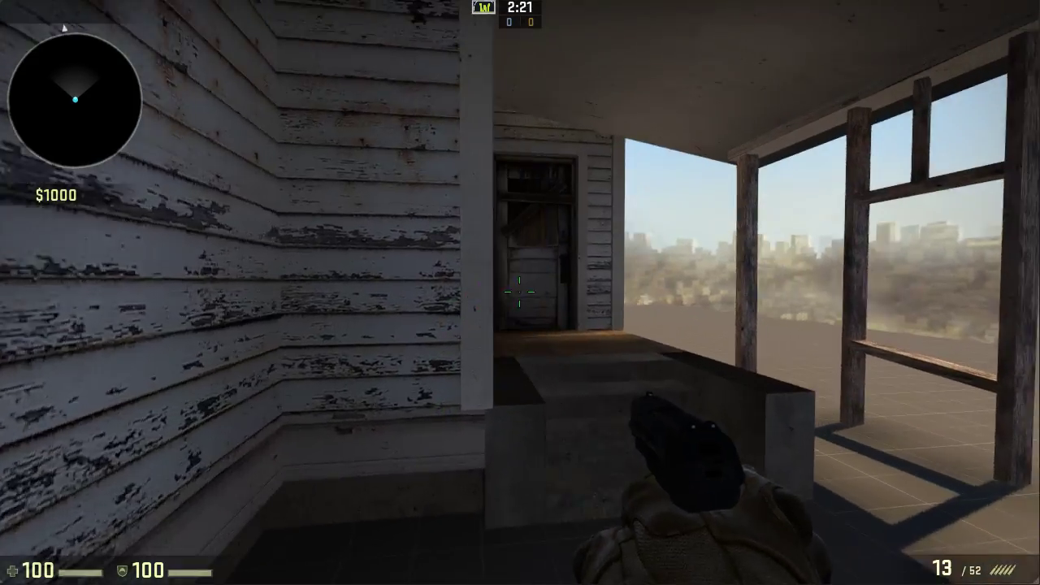
{"action": "key", "text": "w"}
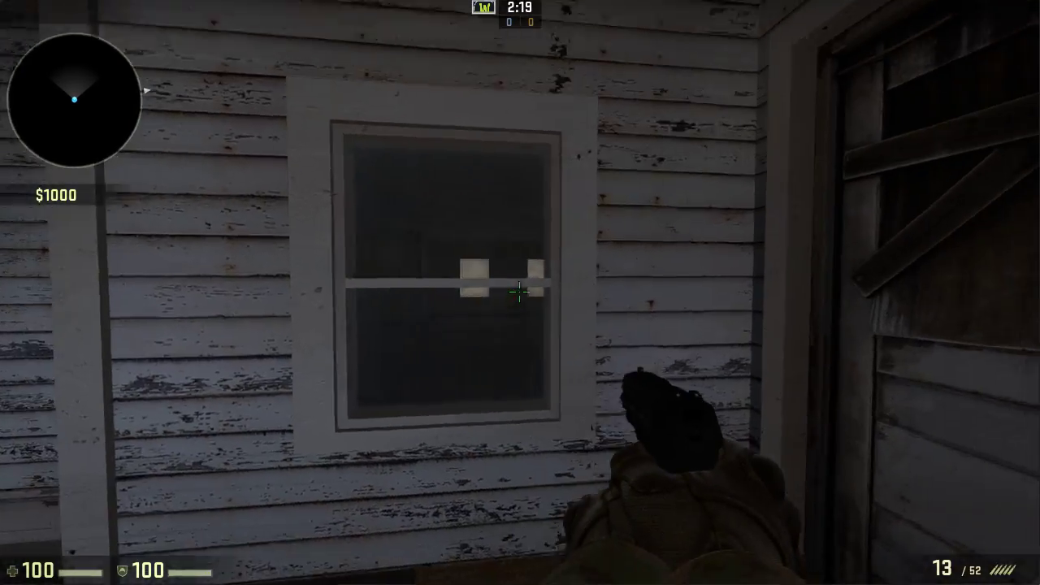
{"action": "key", "text": "s"}
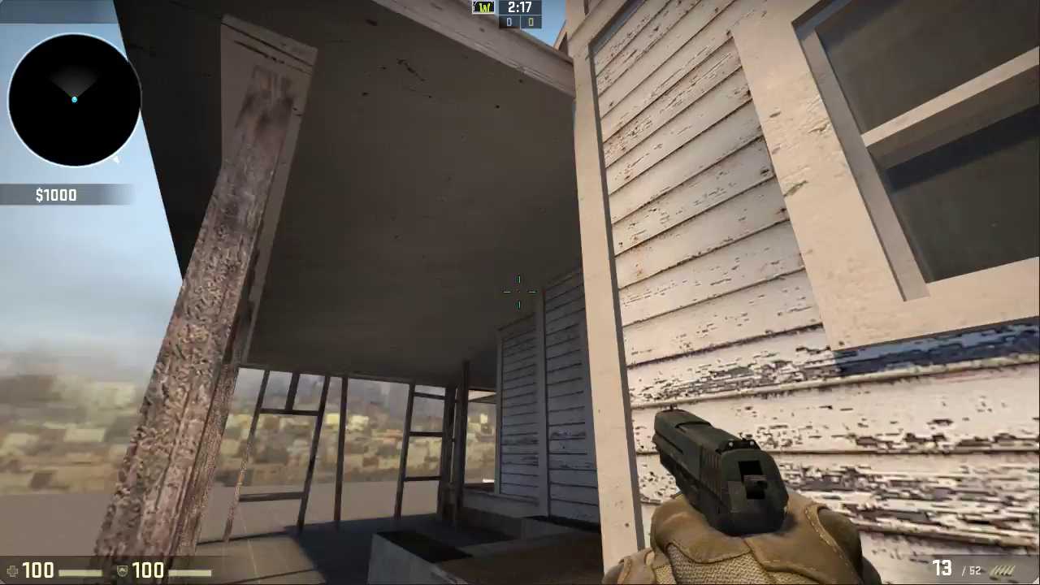
{"action": "key", "text": "s"}
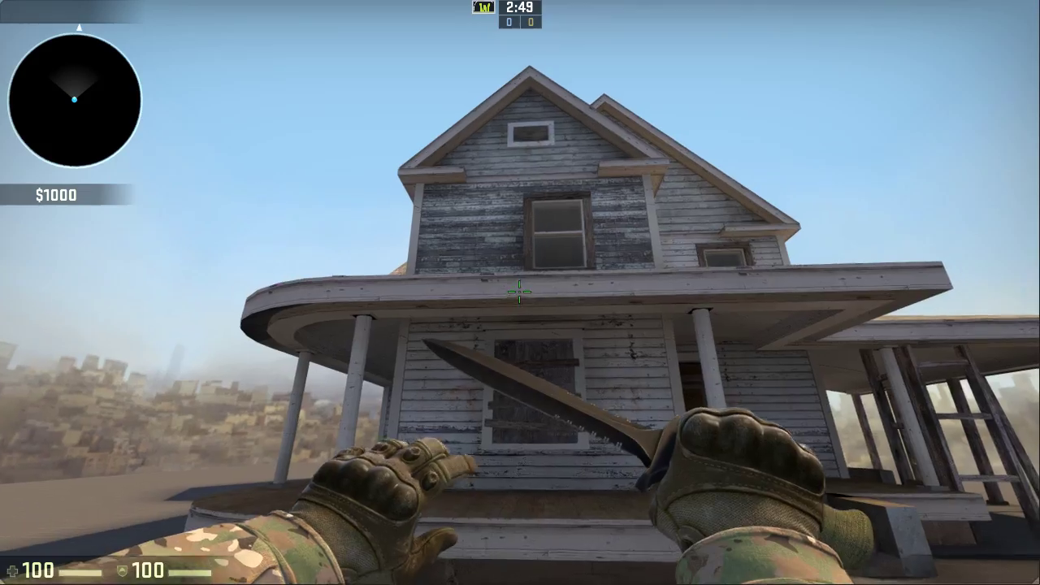
Step: Walk around the house in-game, inspecting the facade, porch side and foundation wall
{"action": "key", "text": "a"}
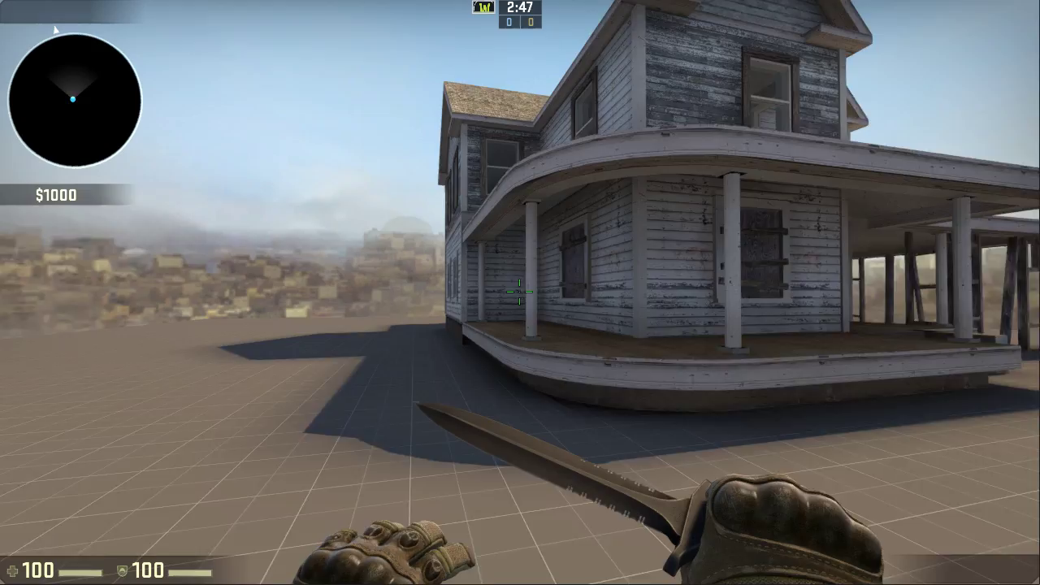
{"action": "key", "text": "w"}
{"action": "key", "text": "w"}
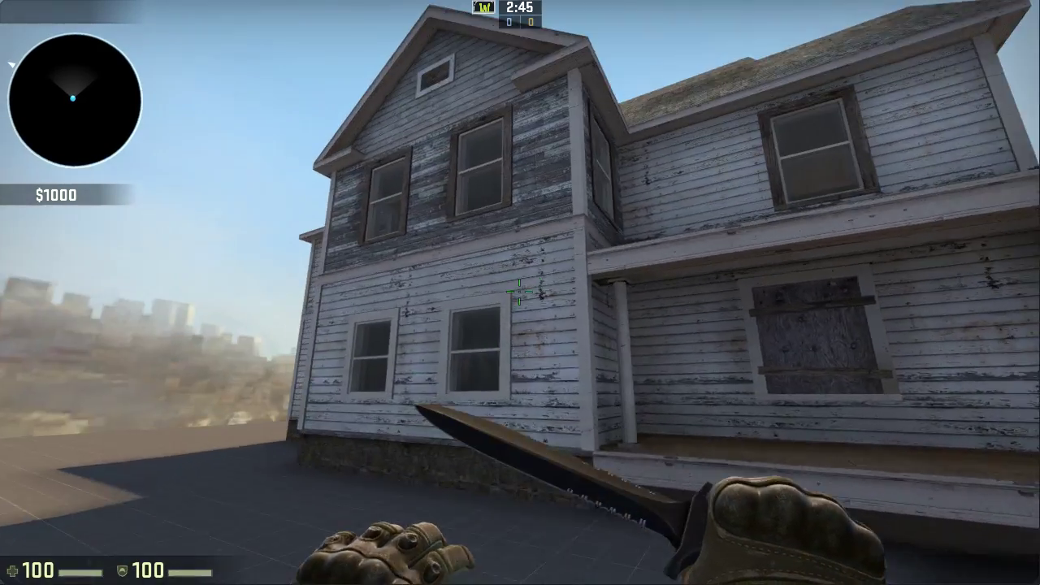
{"action": "key", "text": "w"}
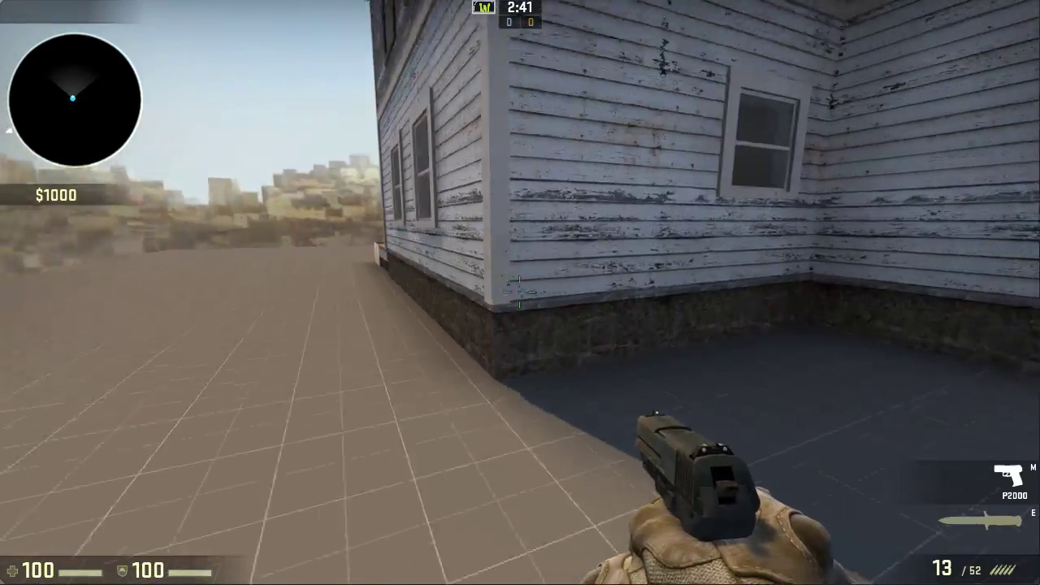
{"action": "key", "text": "e"}
{"action": "key", "text": "s"}
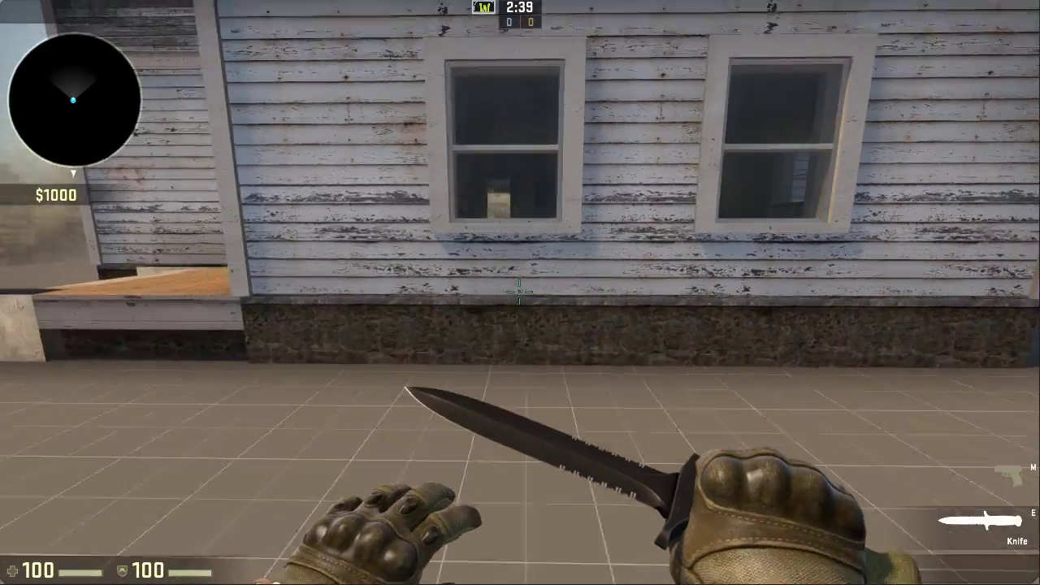
{"action": "key", "text": "s"}
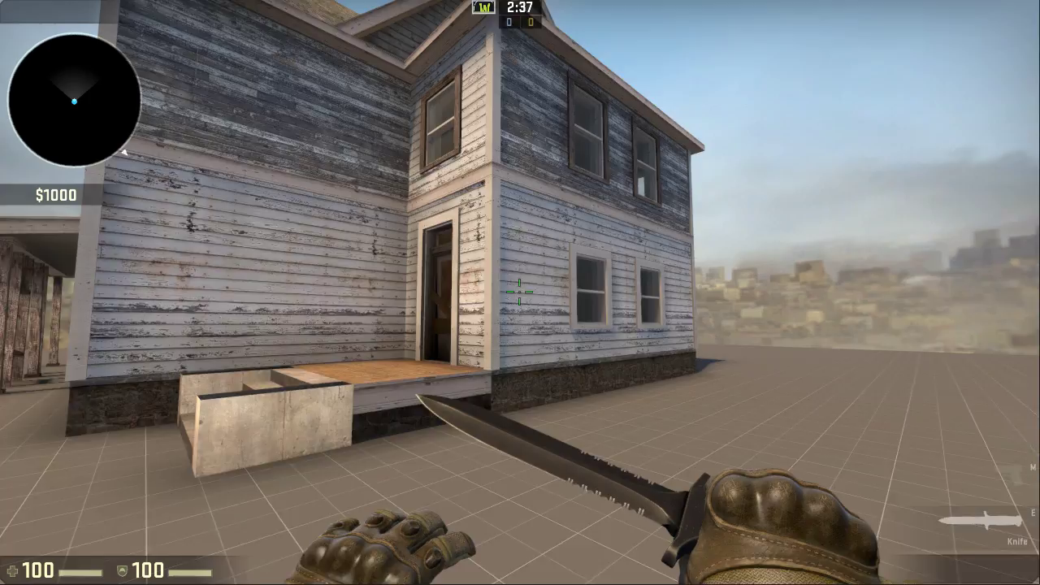
{"action": "key", "text": "a"}
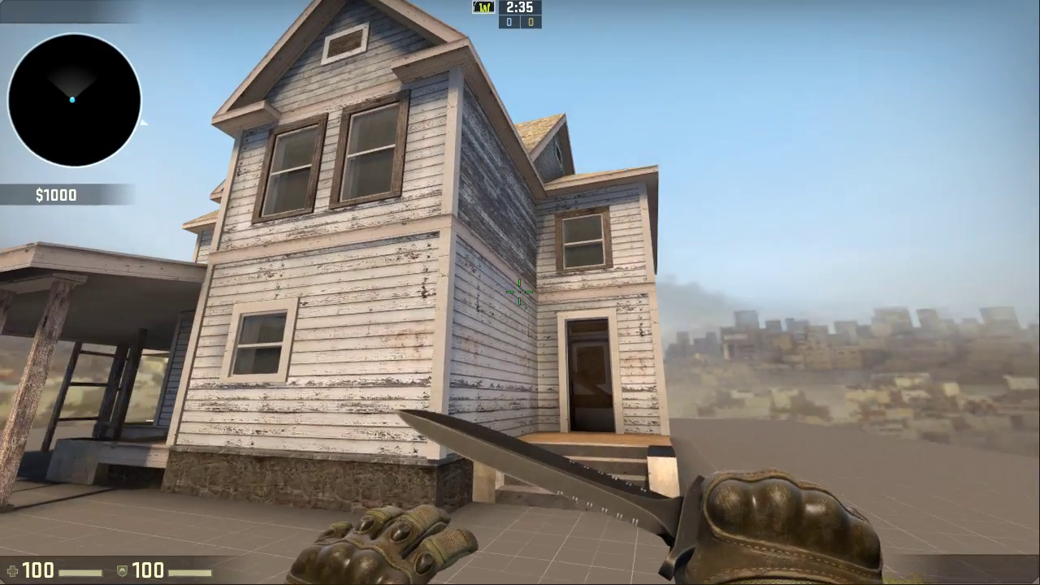
{"action": "key", "text": "f"}
{"action": "key", "text": "s"}
{"action": "key", "text": "a"}
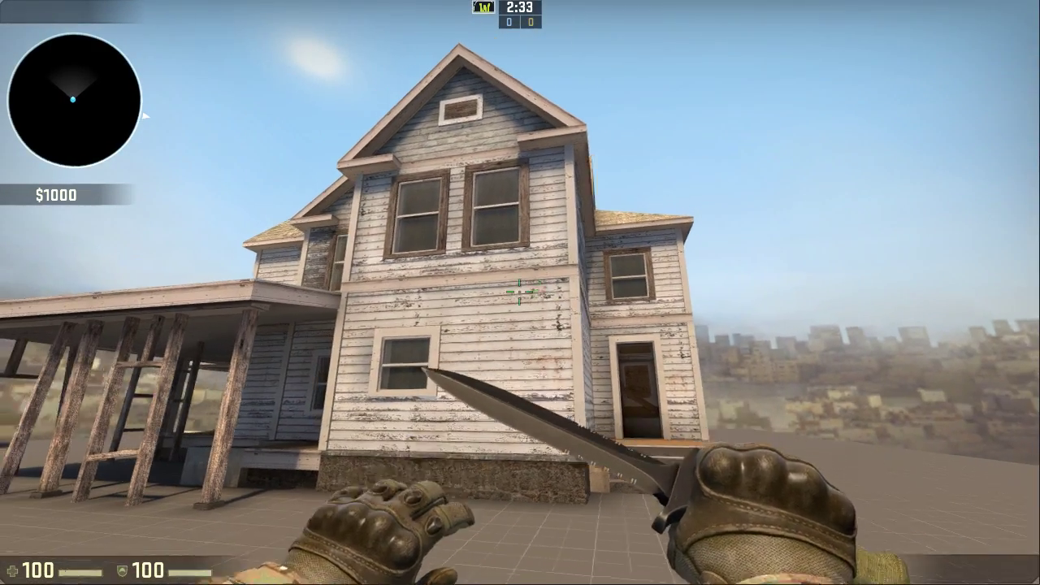
{"action": "key", "text": "w"}
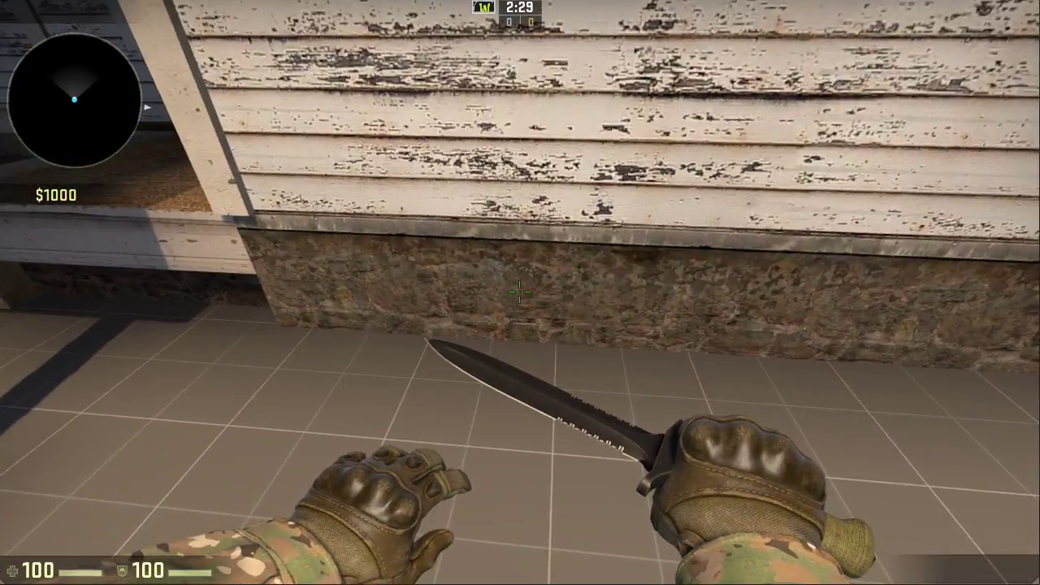
{"action": "key", "text": "a"}
{"action": "key", "text": "s"}
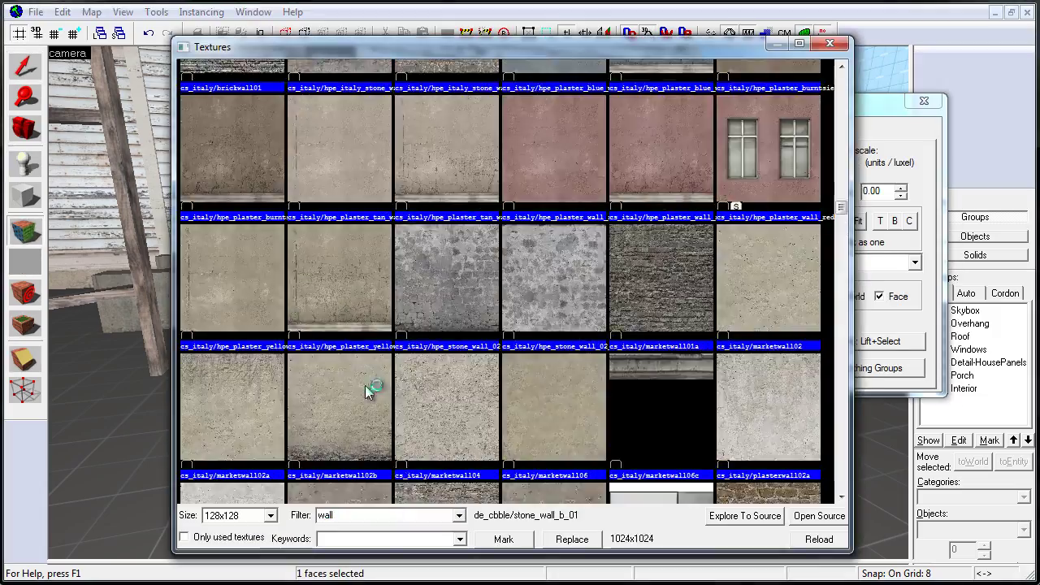
Step: Apply grey cs_italy/marketwall01a stone to the house foundation face in Hammer
{"action": "double_click", "coordinate": [365, 386]}
{"action": "key", "text": "w"}
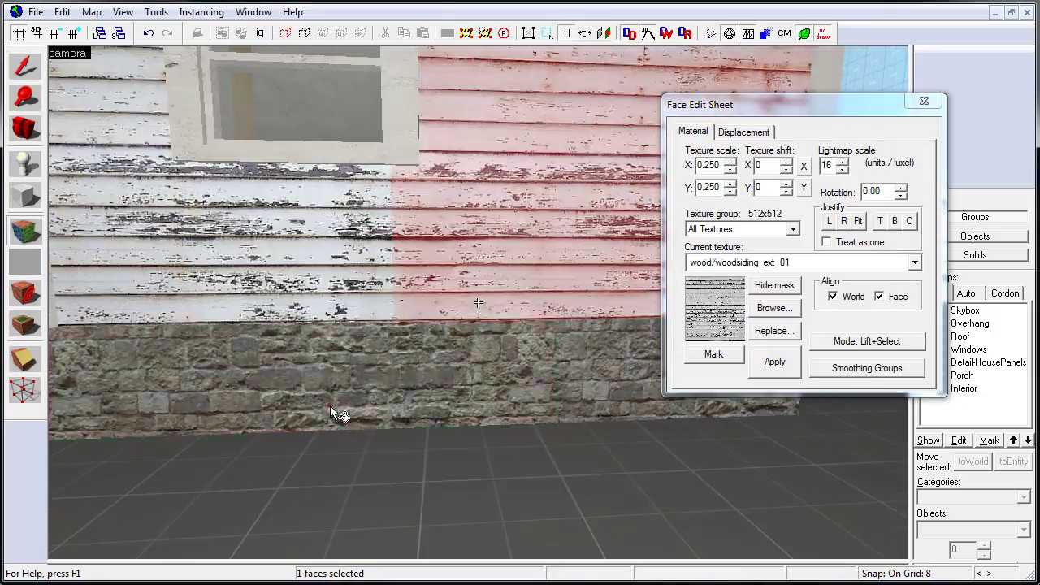
{"action": "key", "text": "s"}
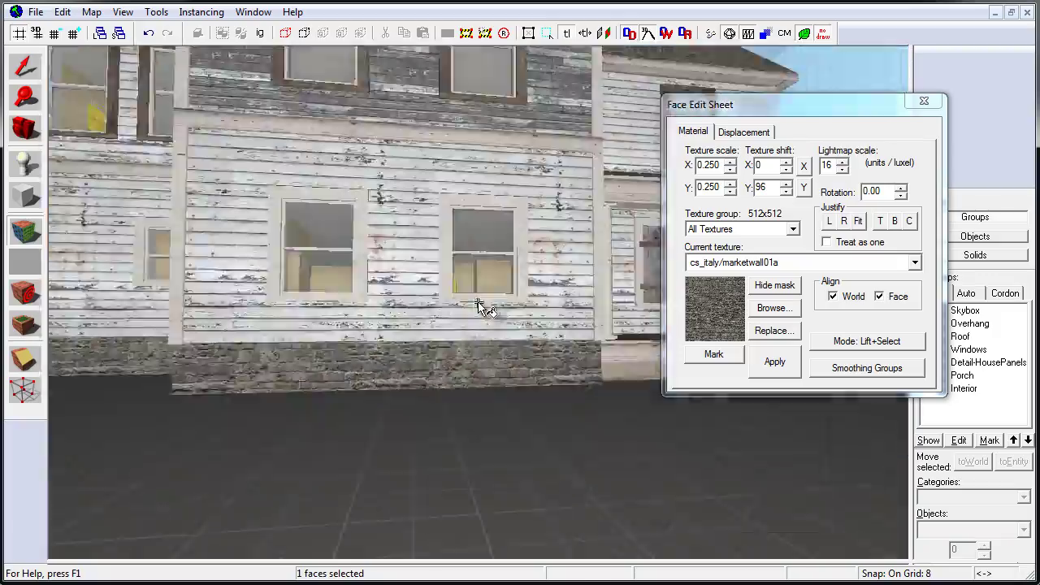
{"action": "left_click", "coordinate": [633, 386]}
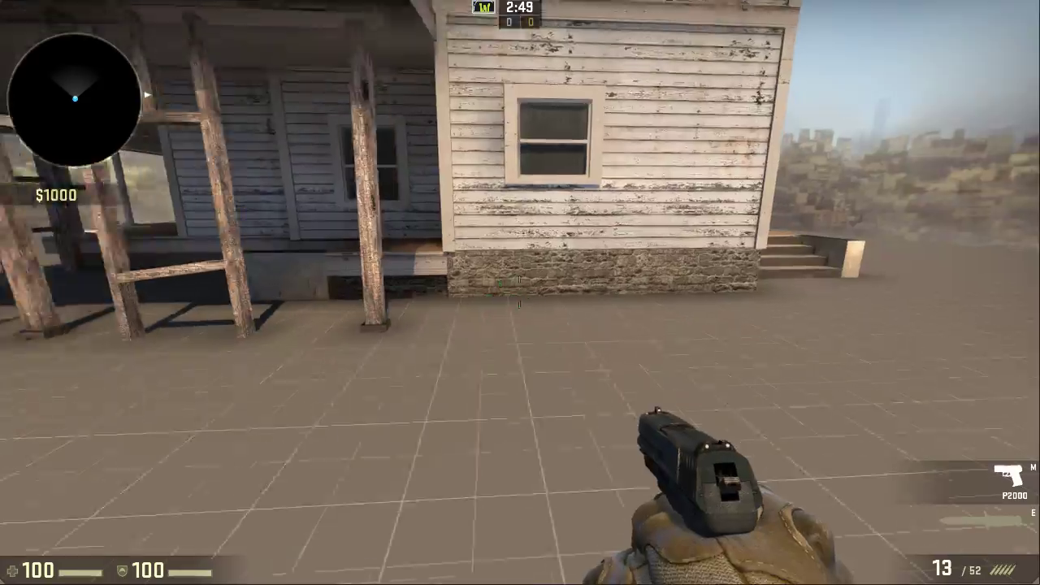
{"action": "key", "text": "s"}
{"action": "key", "text": "3"}
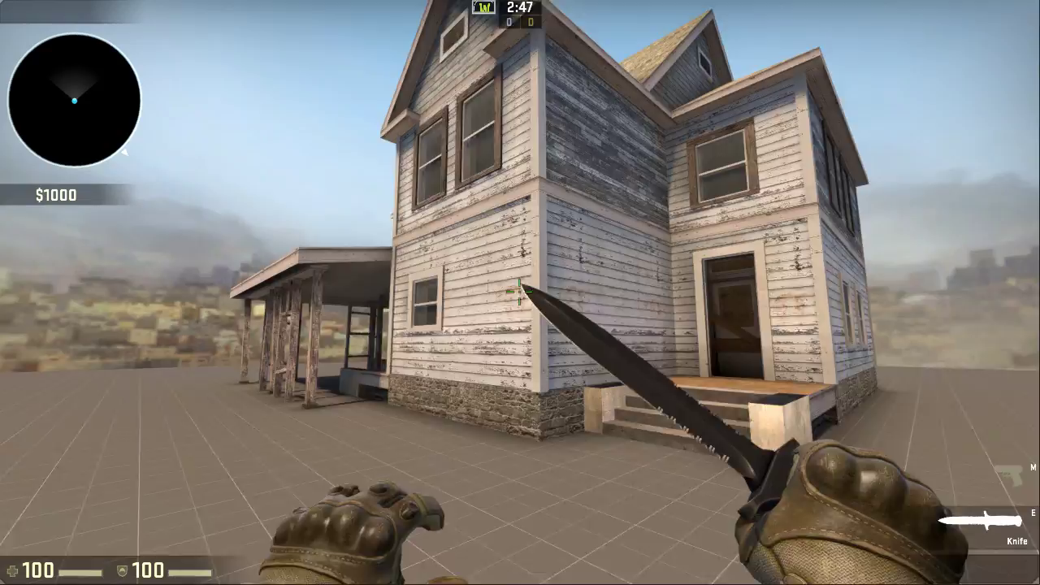
{"action": "key", "text": "d"}
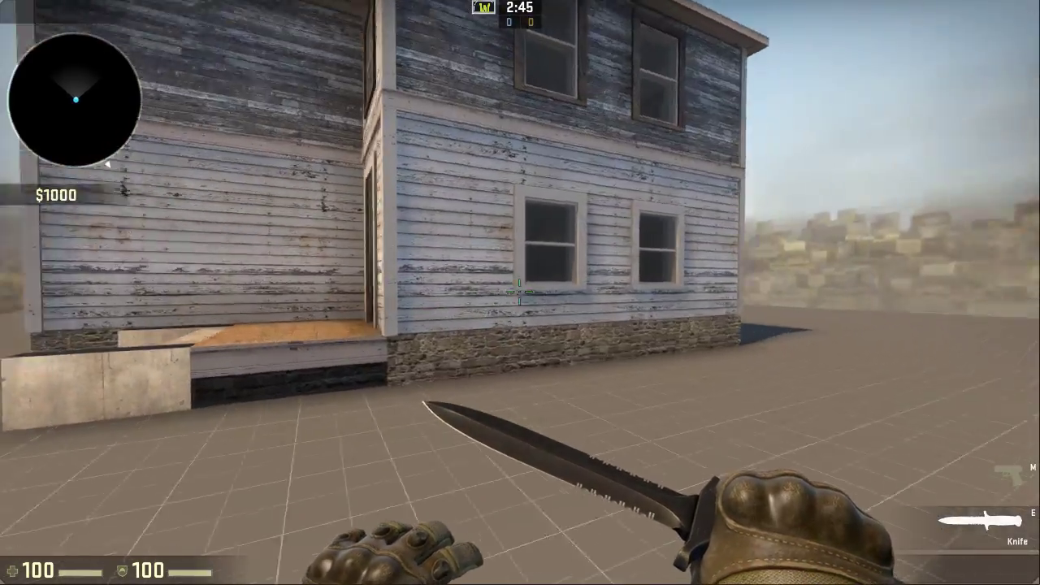
{"action": "key", "text": "w"}
{"action": "key", "text": "s"}
{"action": "key", "text": "d"}
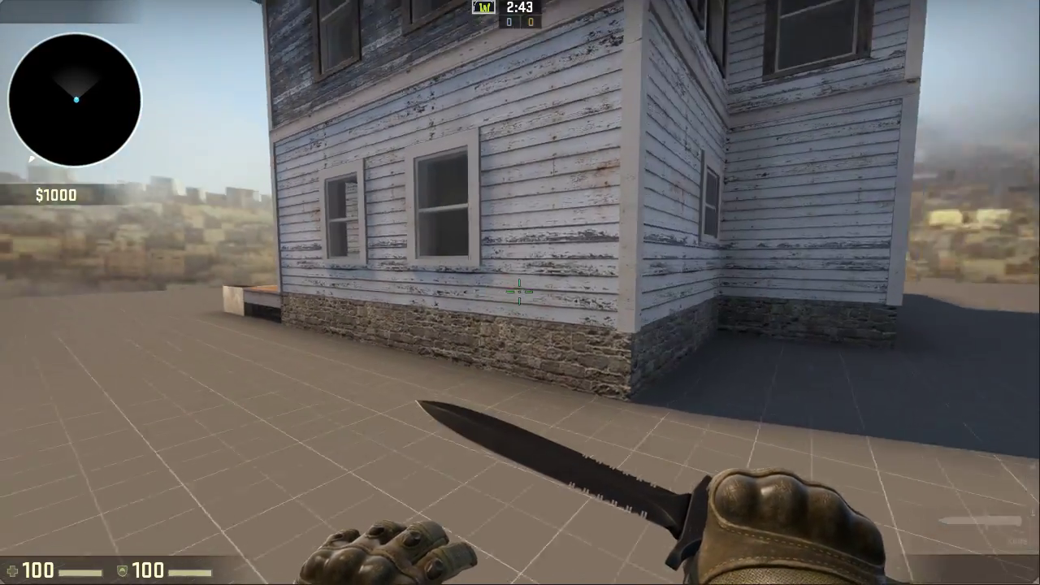